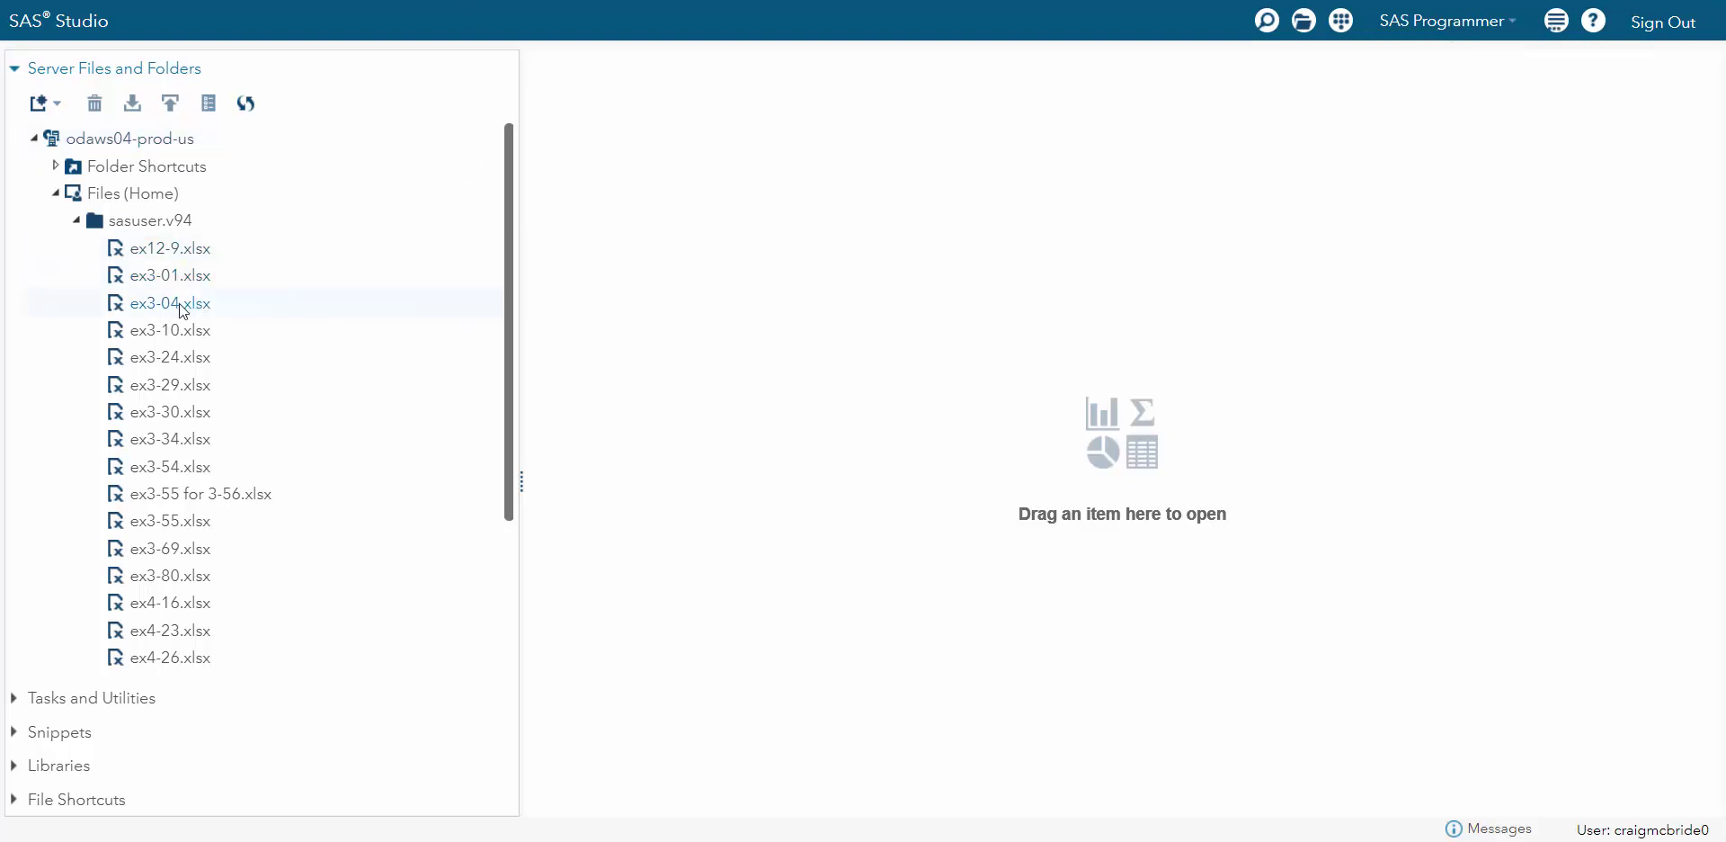
# Open ex3-04.xlsx from sasuser.v94 as a new import tab
pyautogui.doubleClick(169, 304)
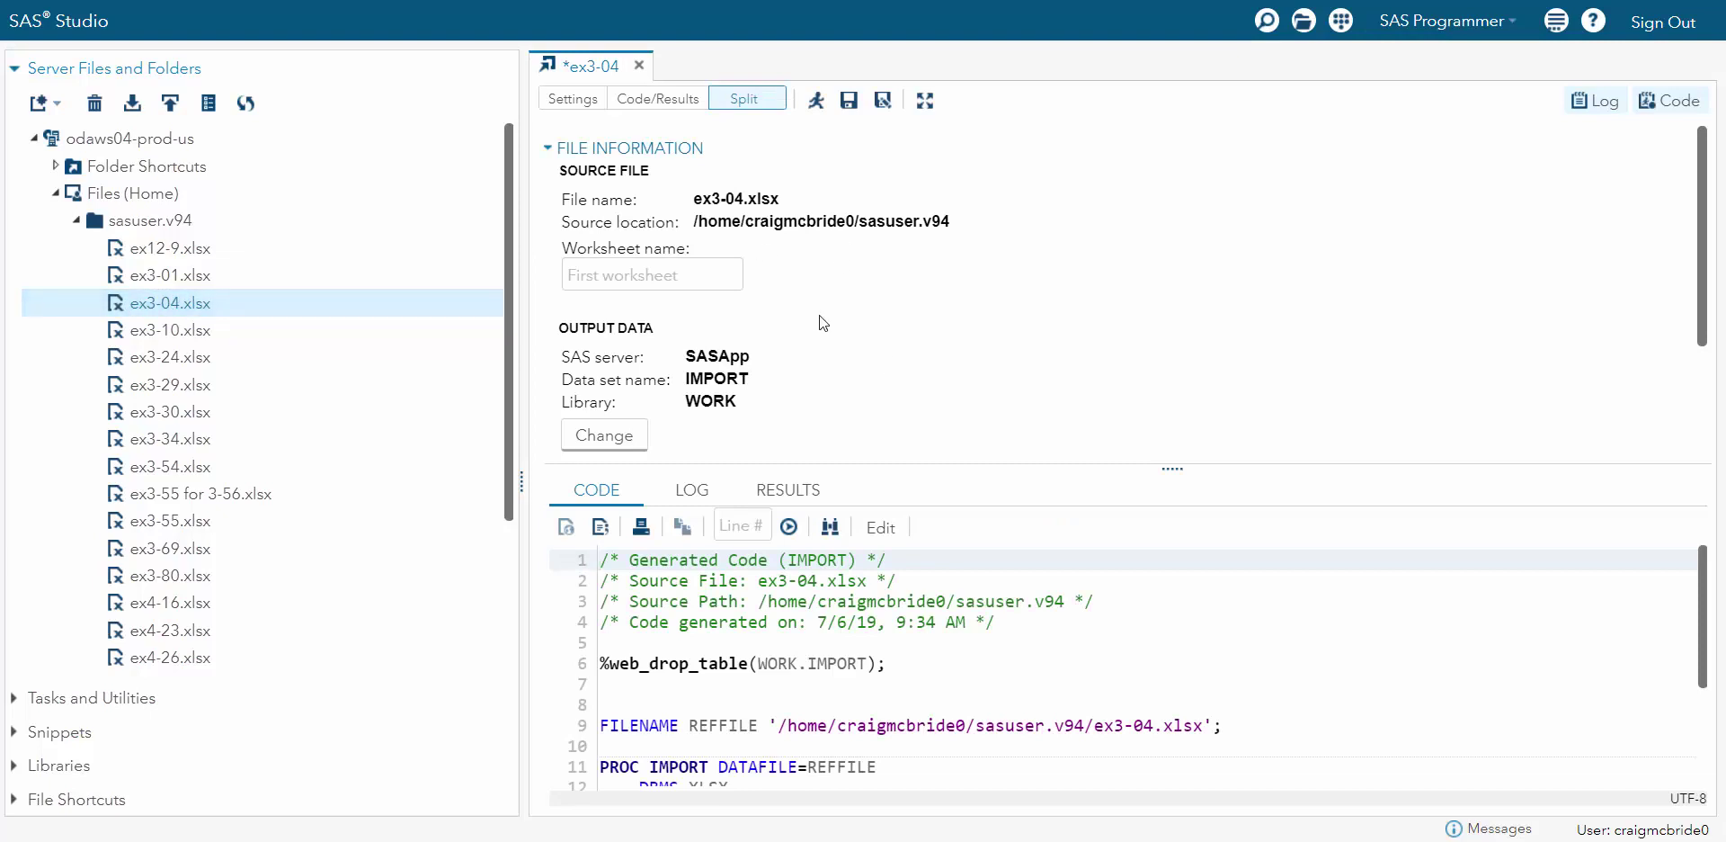
# Run the import into WORK.IMPORT and scroll through the CONTENTS results
pyautogui.click(817, 106)
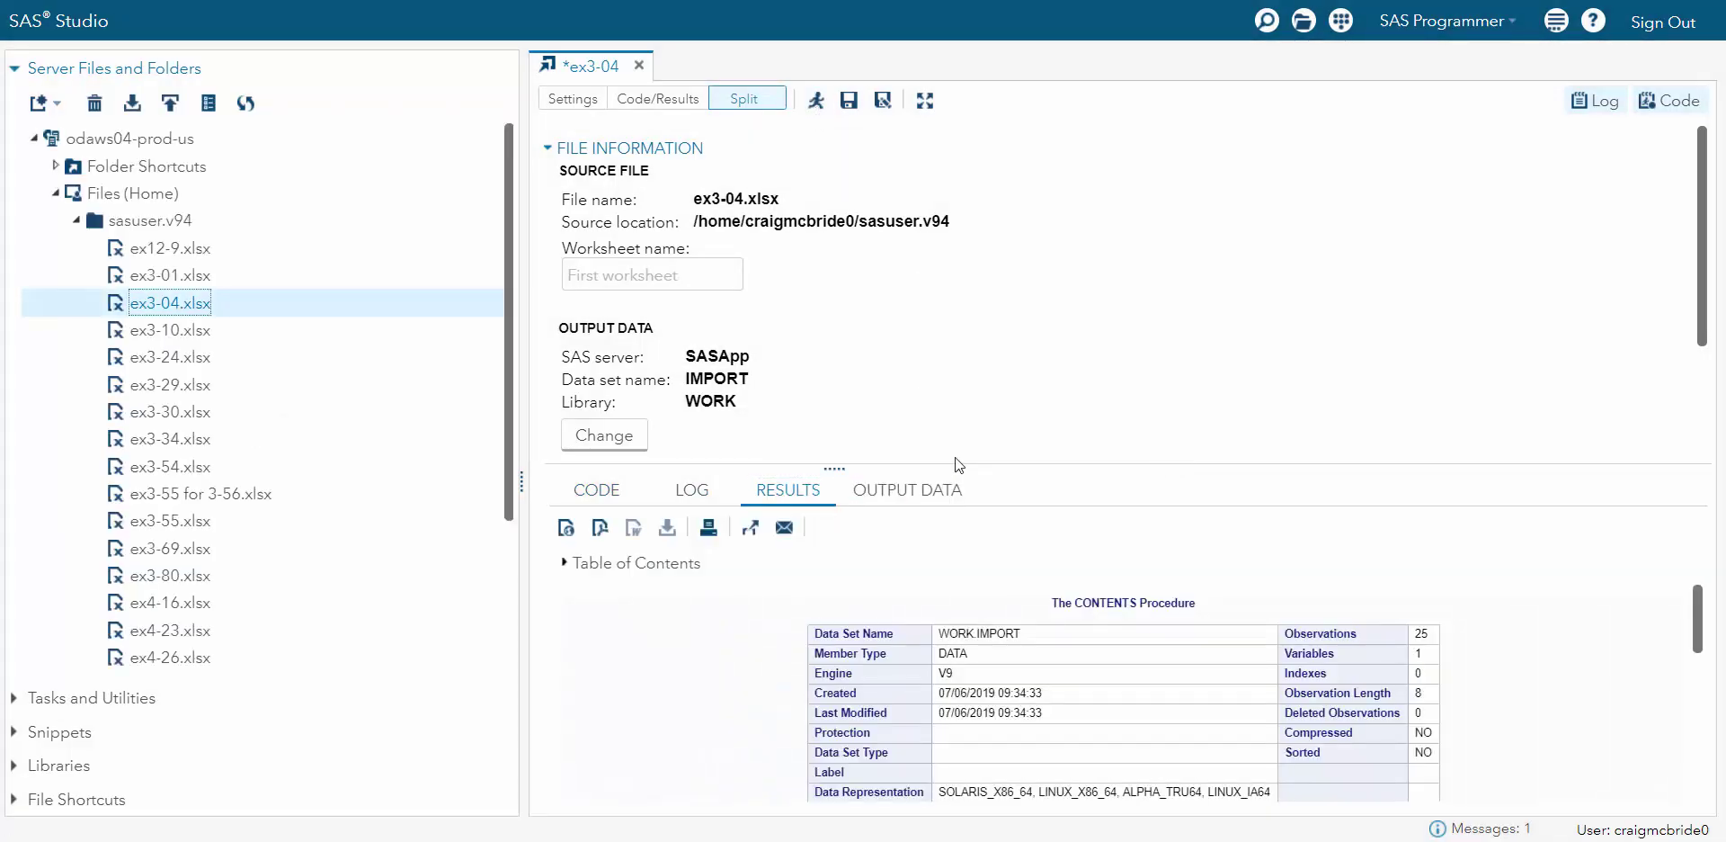
pyautogui.scroll(-2, 1045, 649)
pyautogui.scroll(2, 1025, 641)
pyautogui.scroll(-5, 1142, 718)
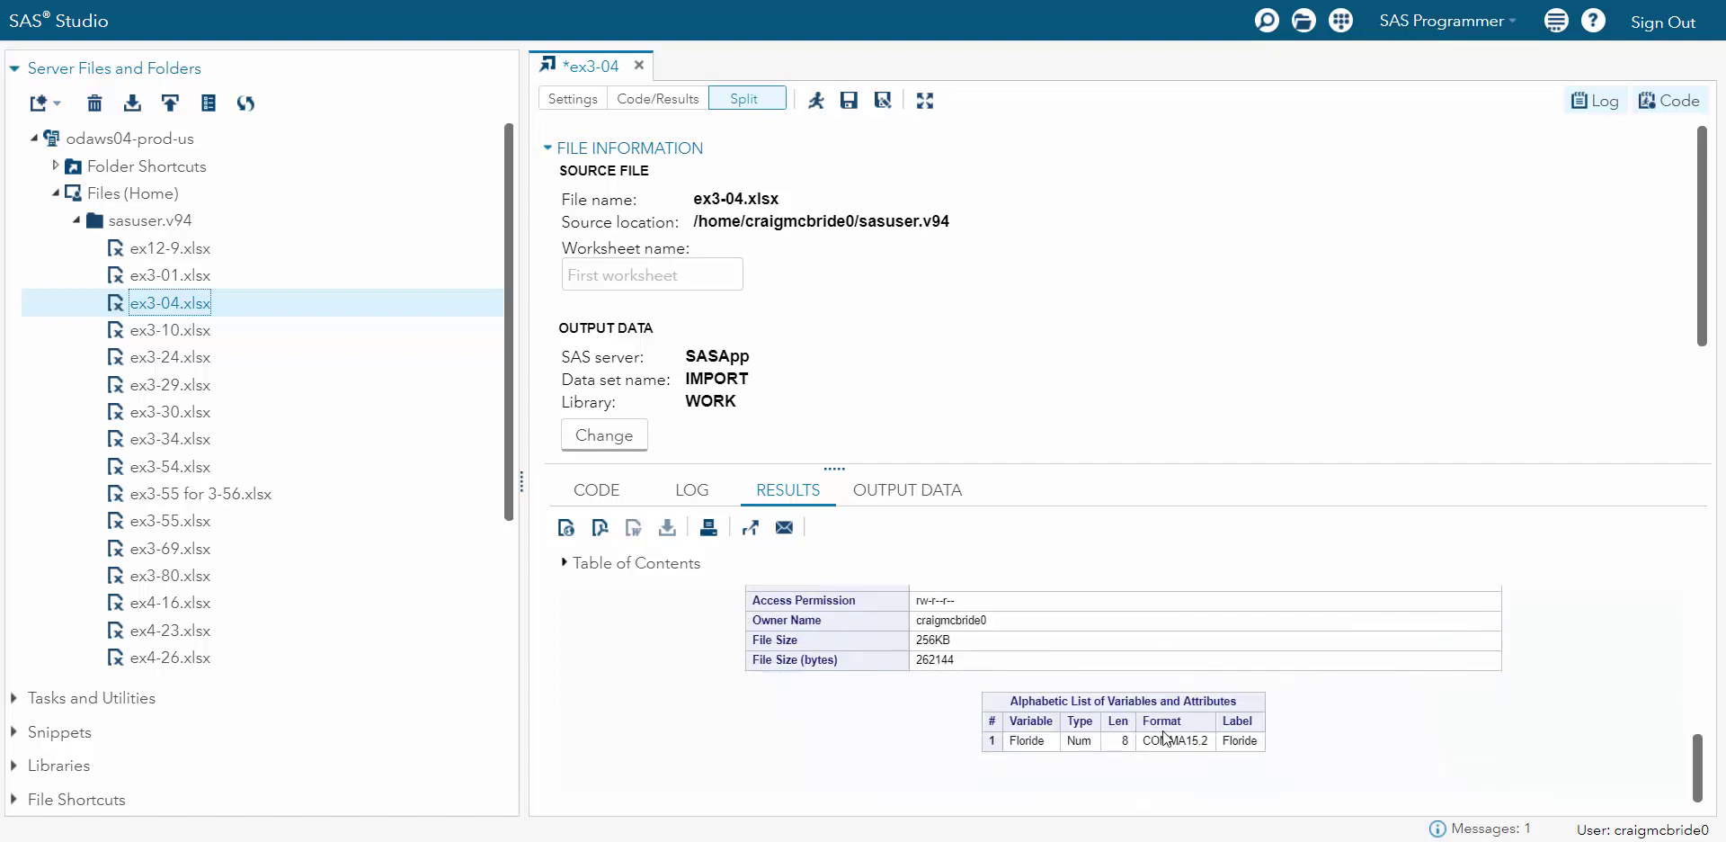
pyautogui.scroll(5, 1162, 730)
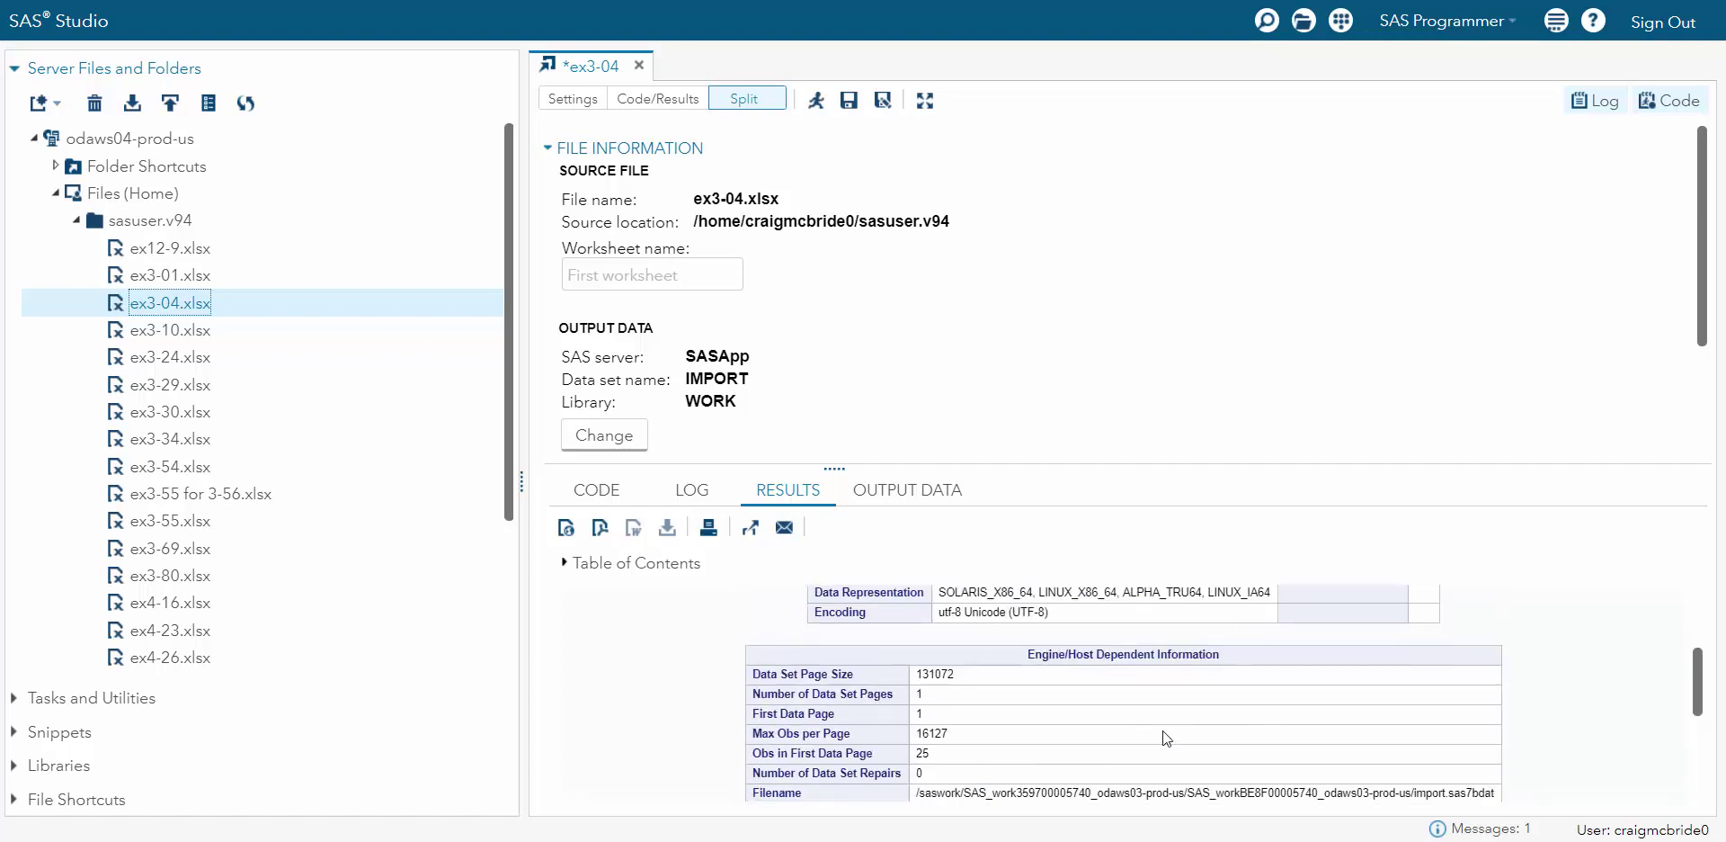
# Scroll through the 25 Floride values in the OUTPUT DATA grid
pyautogui.click(911, 496)
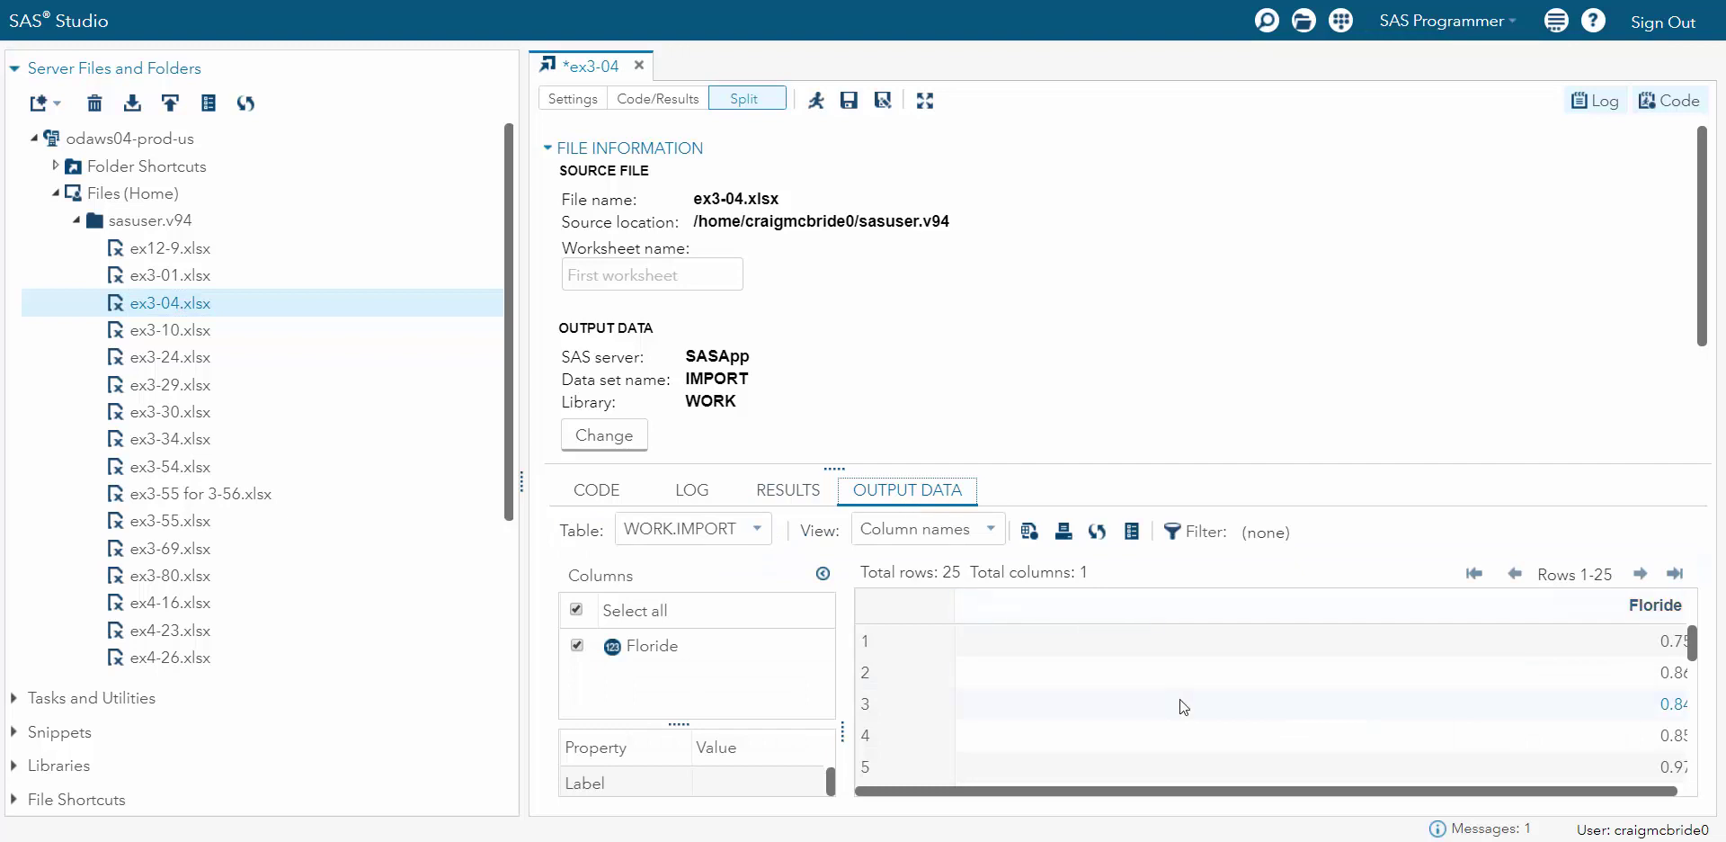
pyautogui.scroll(-1, 1285, 700)
pyautogui.scroll(1, 1345, 689)
pyautogui.scroll(-10, 1650, 707)
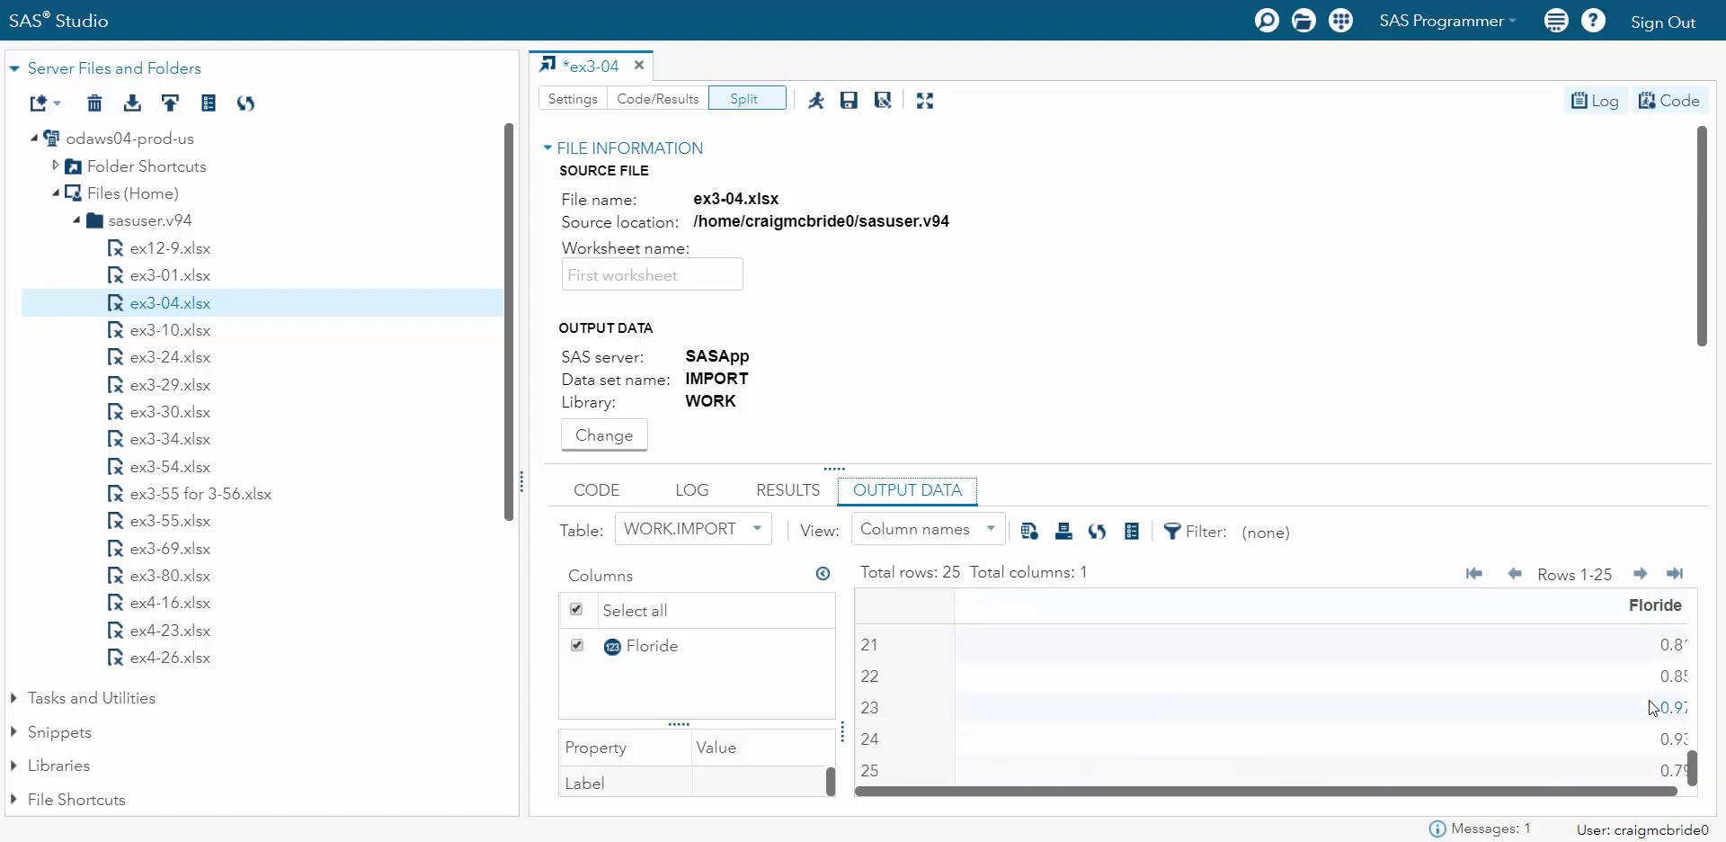
pyautogui.scroll(10, 1650, 707)
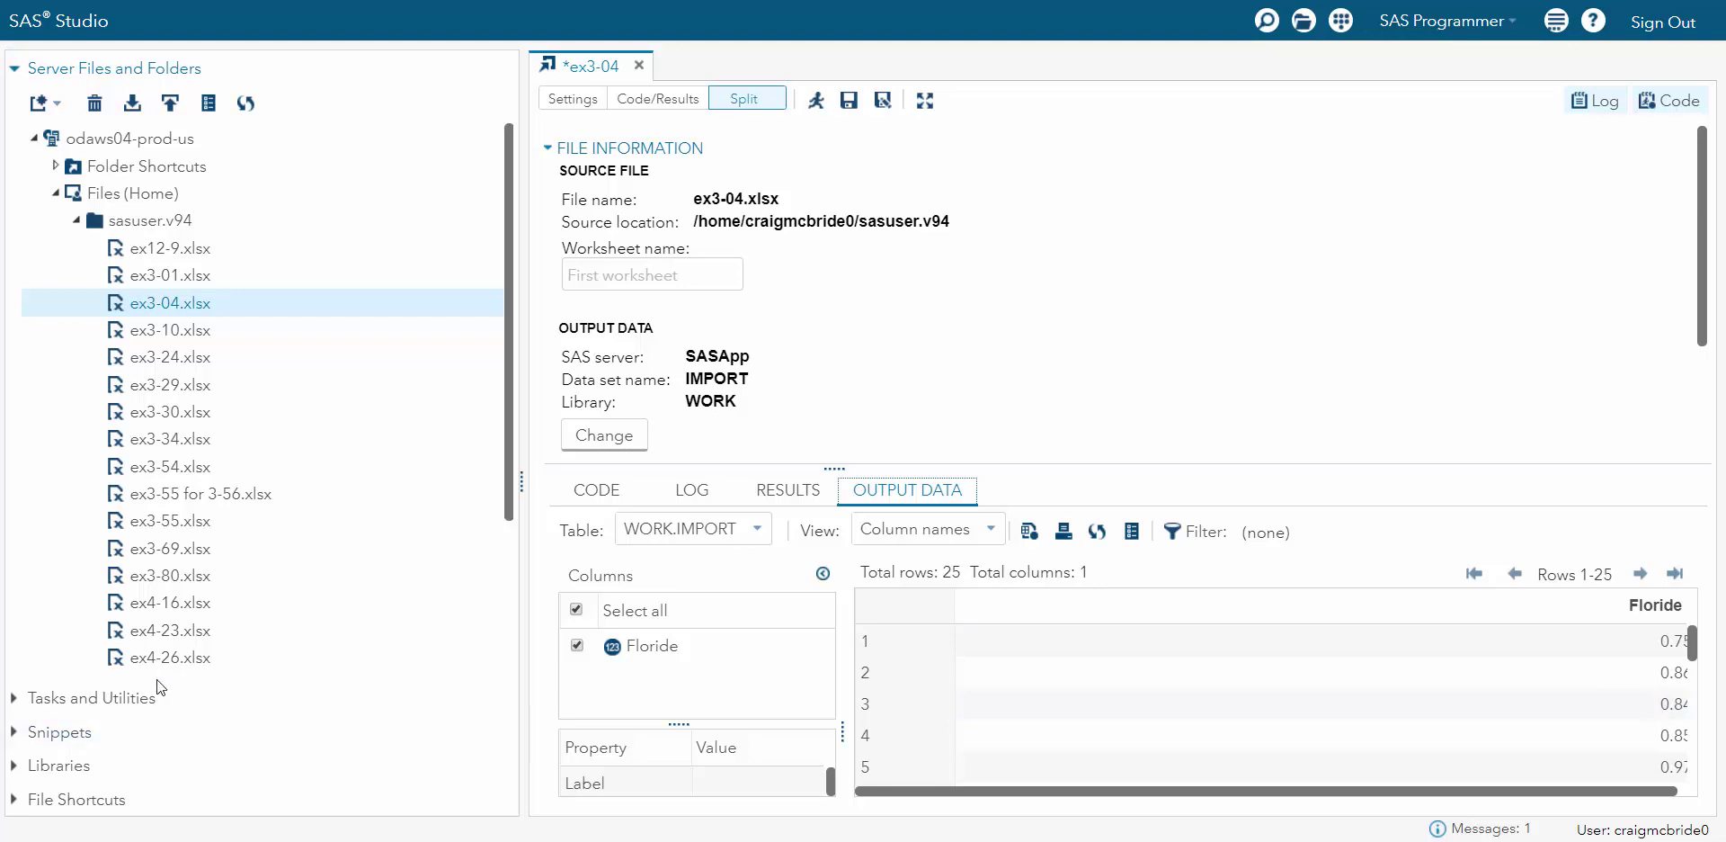
# Expand Tasks and Utilities, collapse the Data group, and scroll down to the Statistics tasks
pyautogui.click(85, 697)
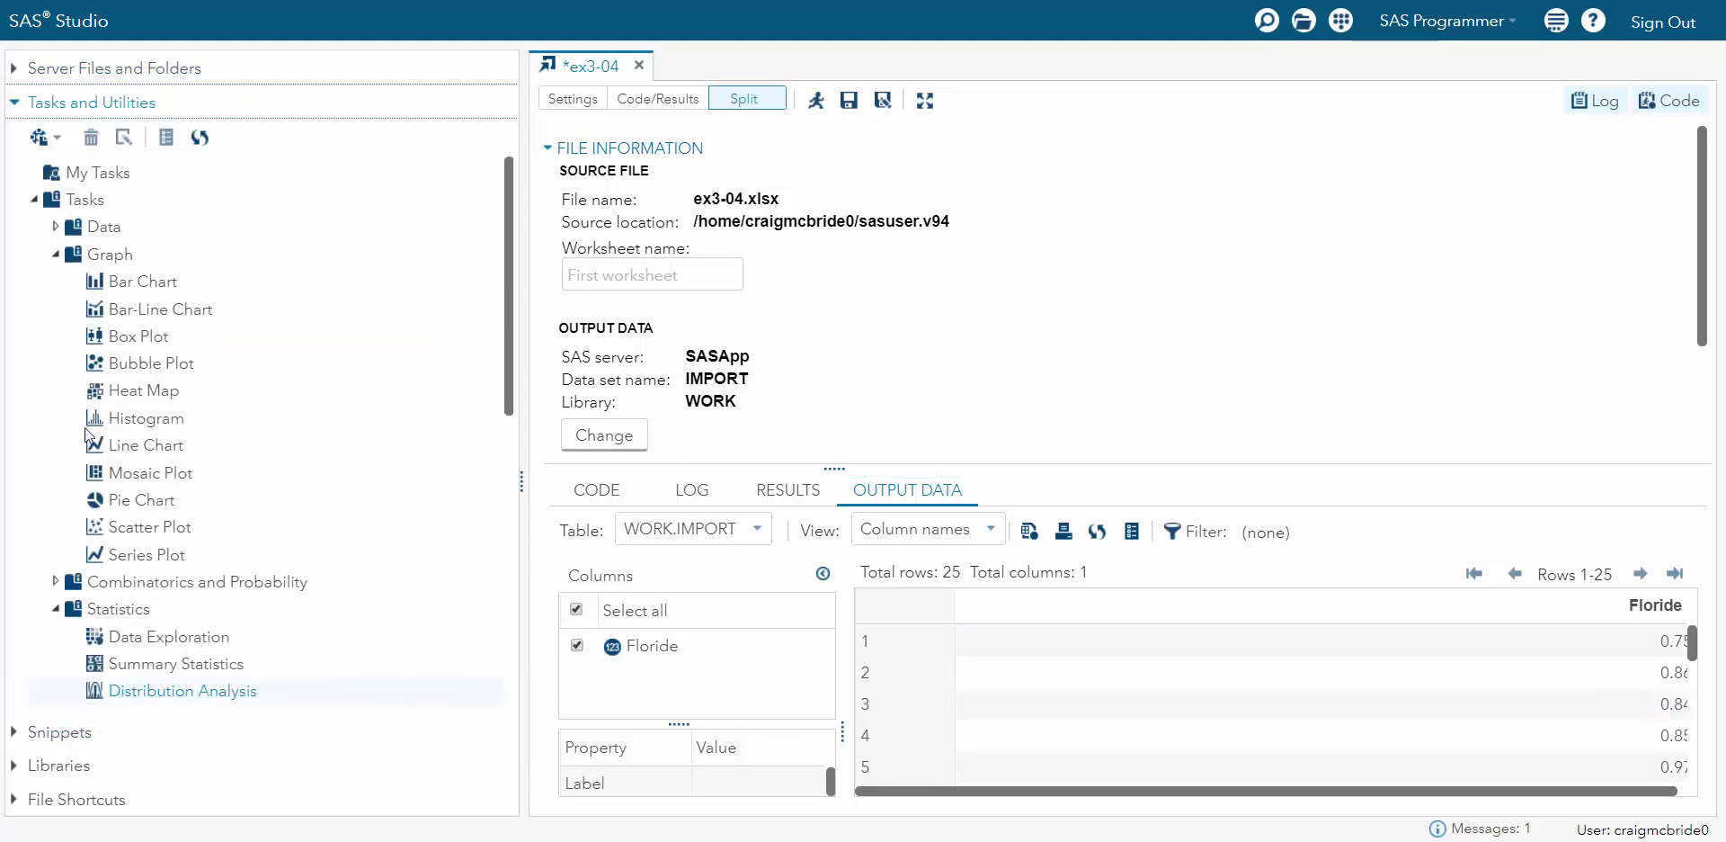
pyautogui.click(103, 230)
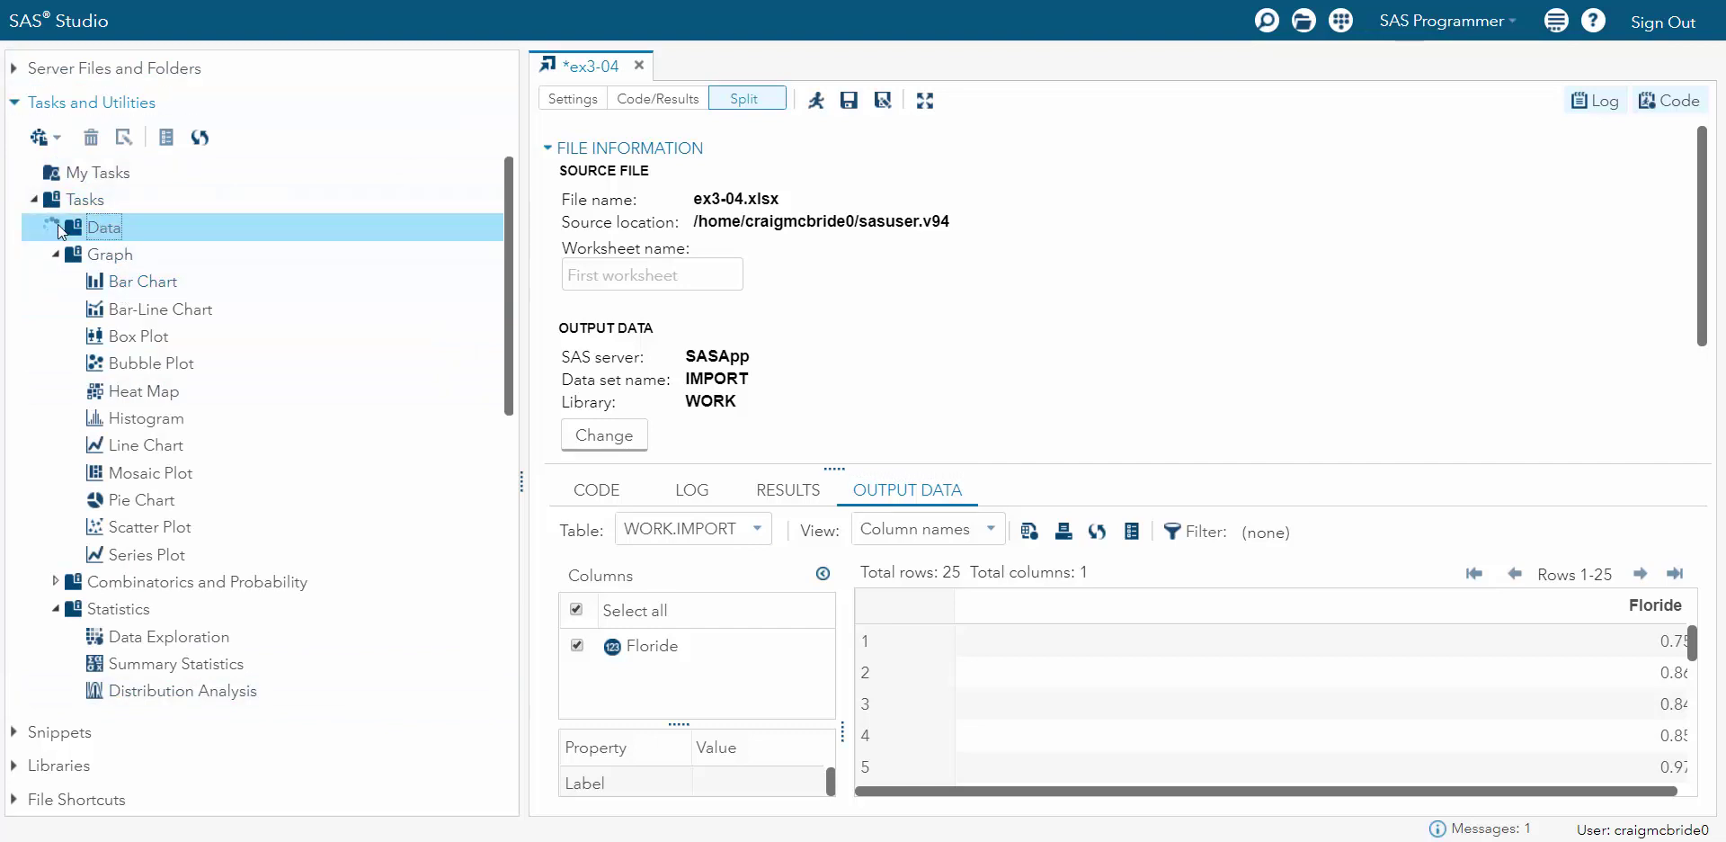
pyautogui.click(57, 227)
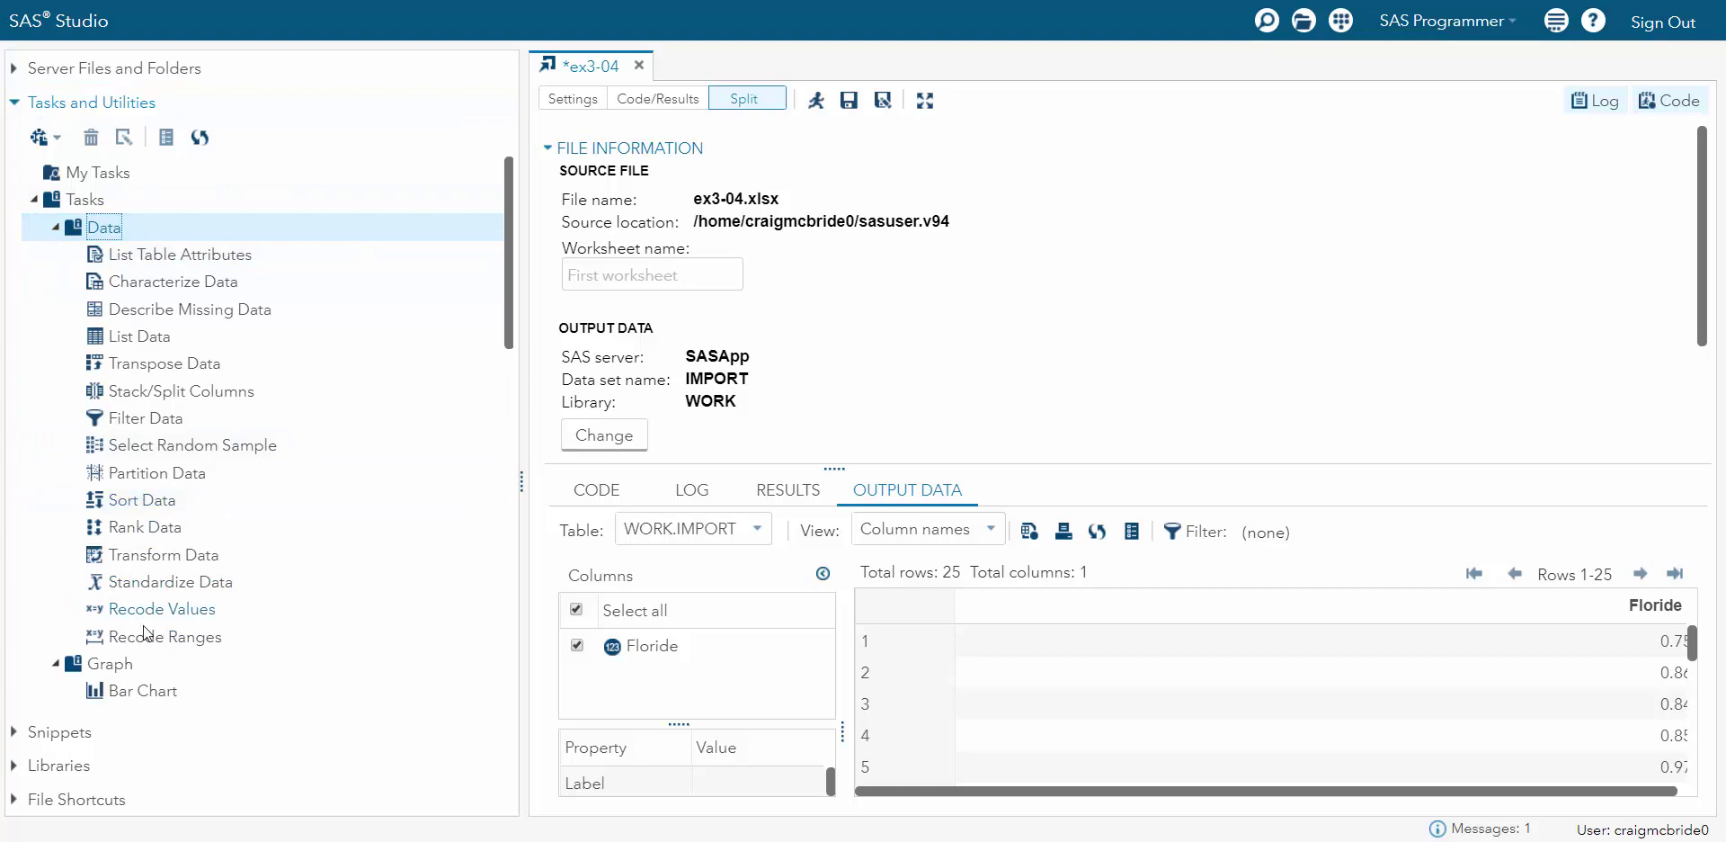
pyautogui.click(56, 225)
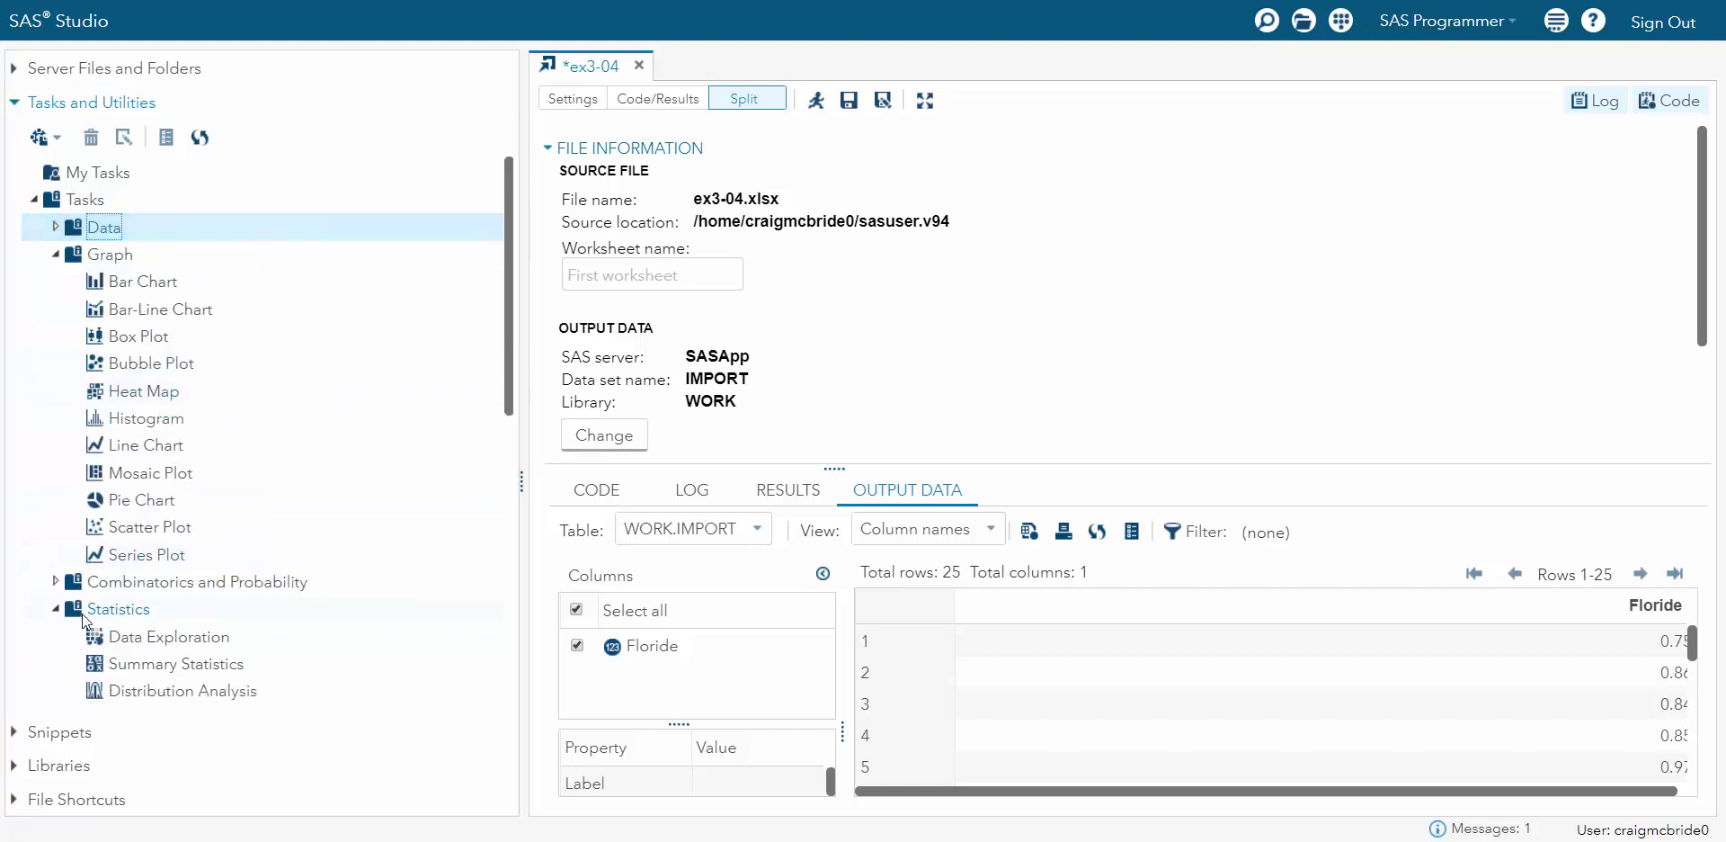
pyautogui.scroll(-1, 113, 612)
# Create a Summary Statistics task on WORK.IMPORT with Floride as its analysis variable
pyautogui.doubleClick(166, 576)
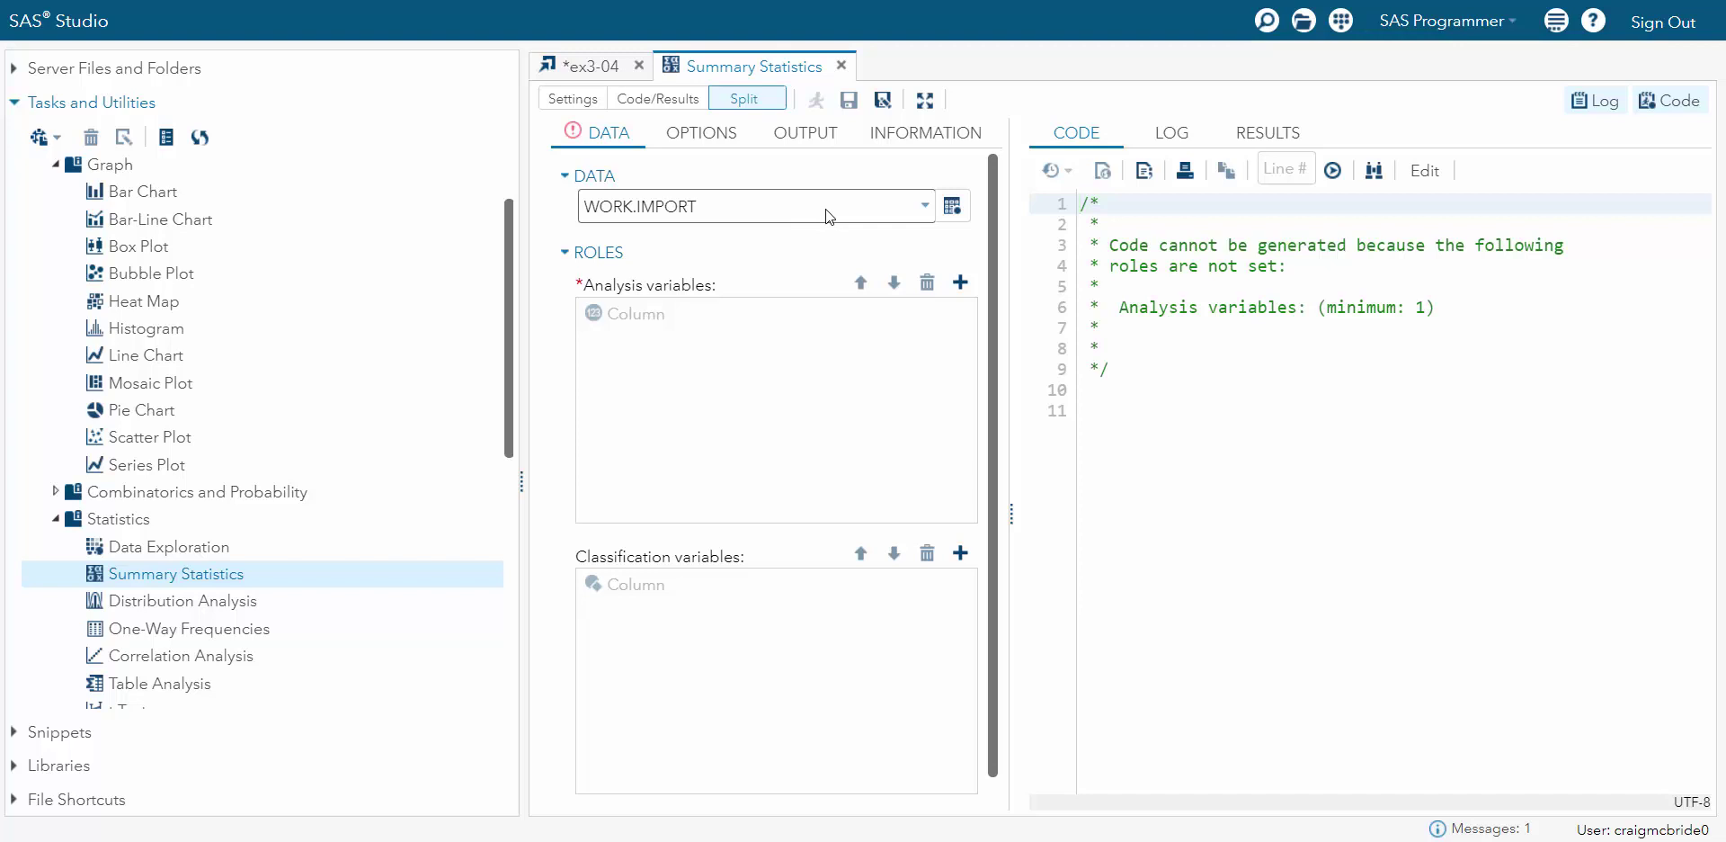
pyautogui.click(952, 207)
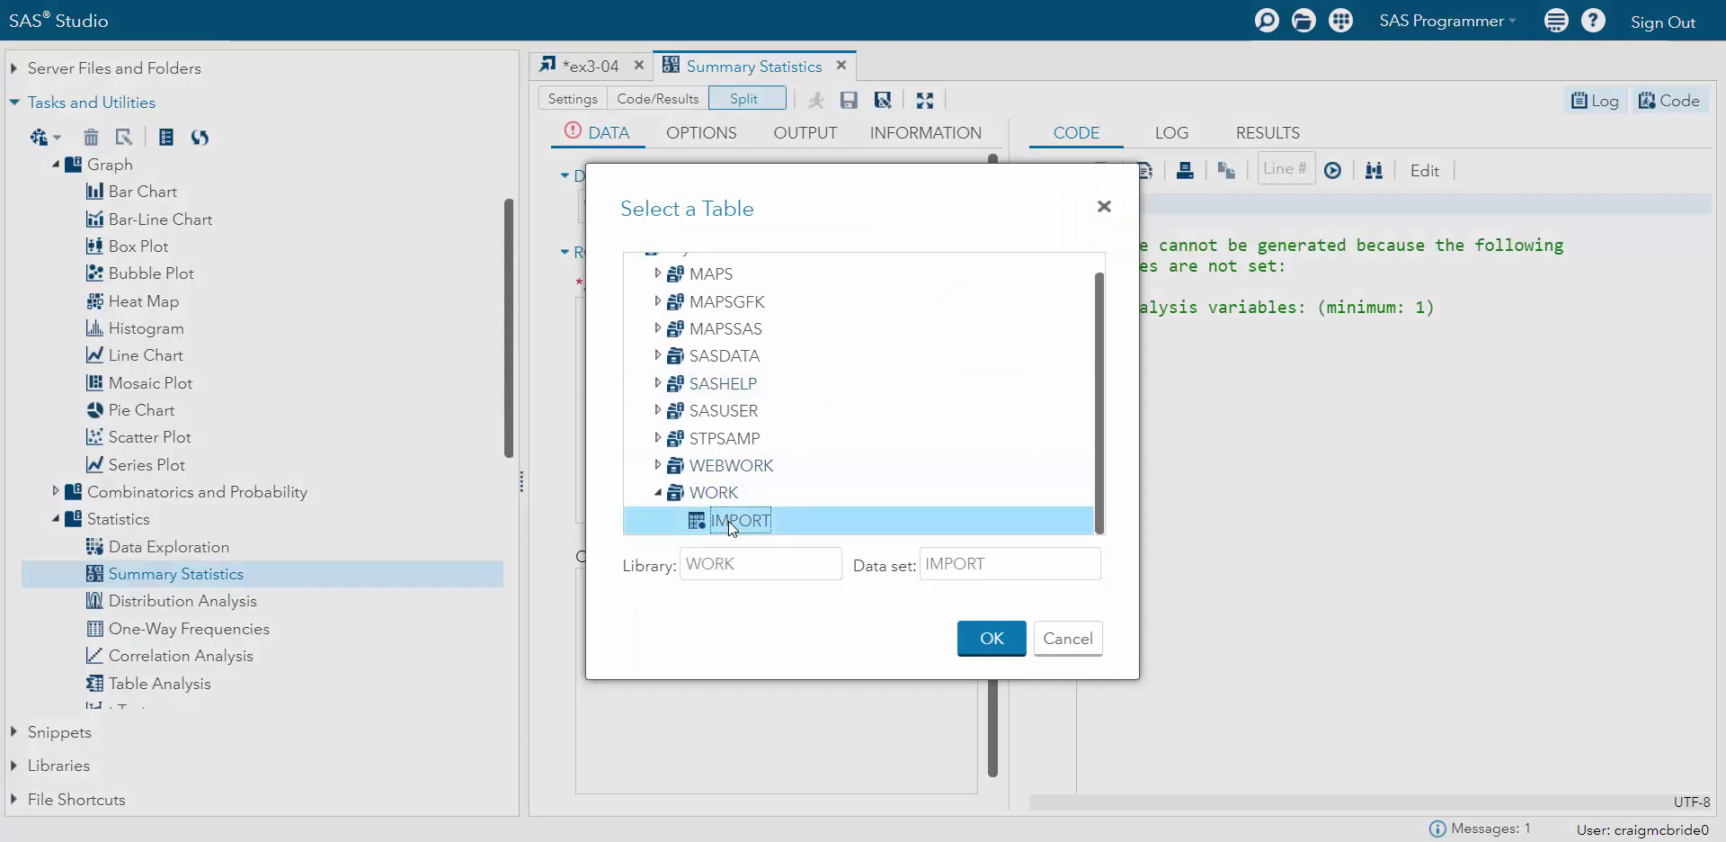
pyautogui.click(990, 641)
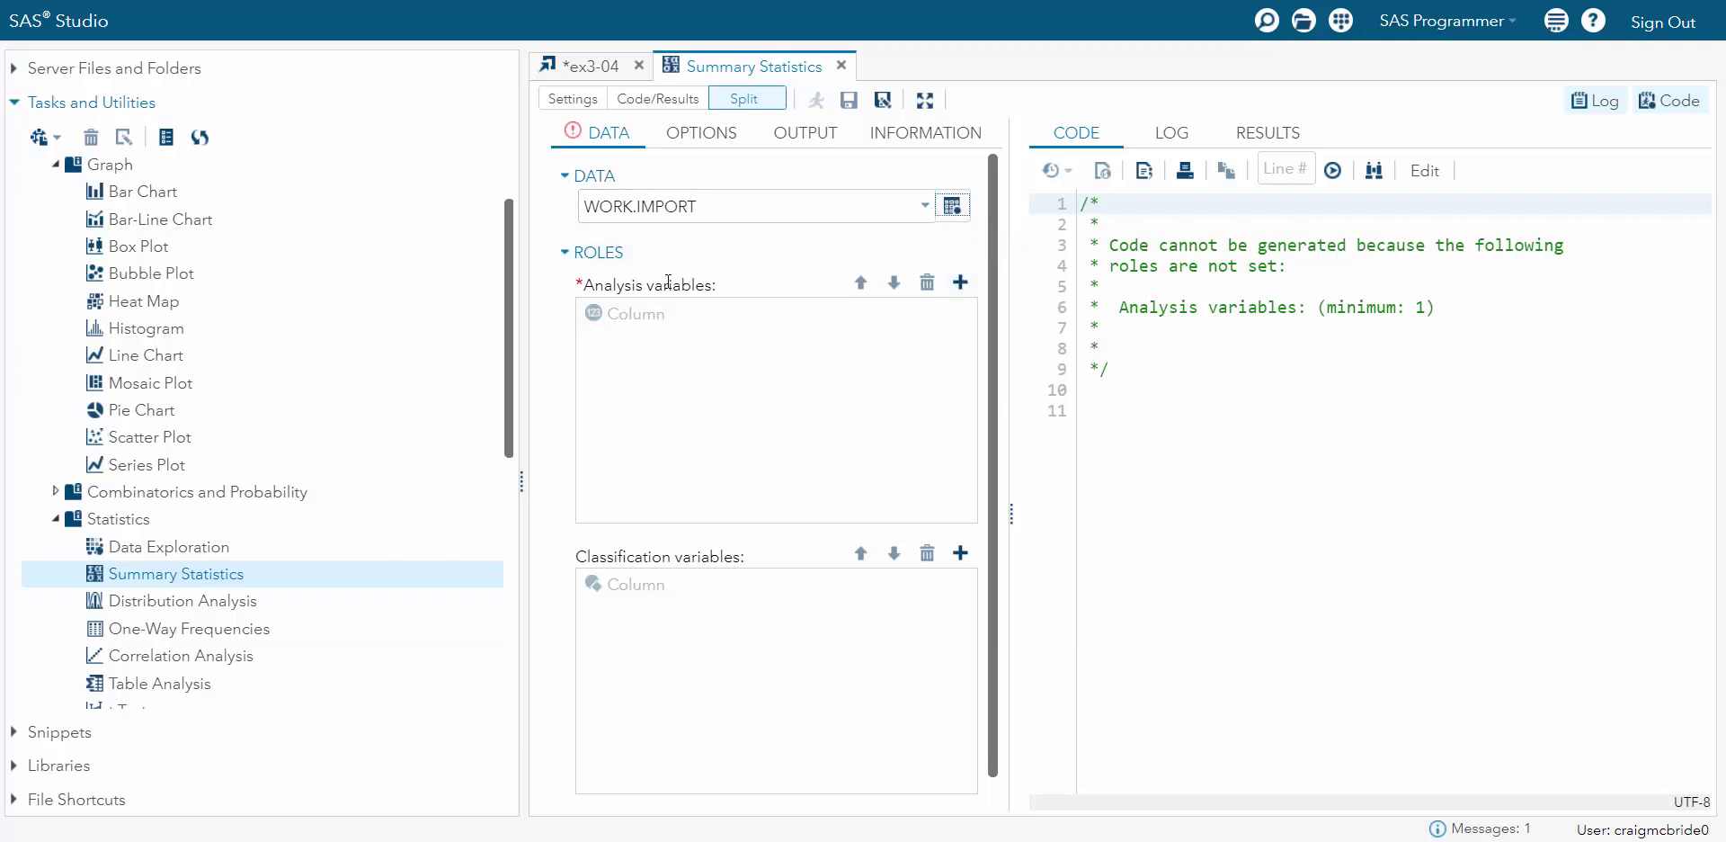
pyautogui.click(961, 284)
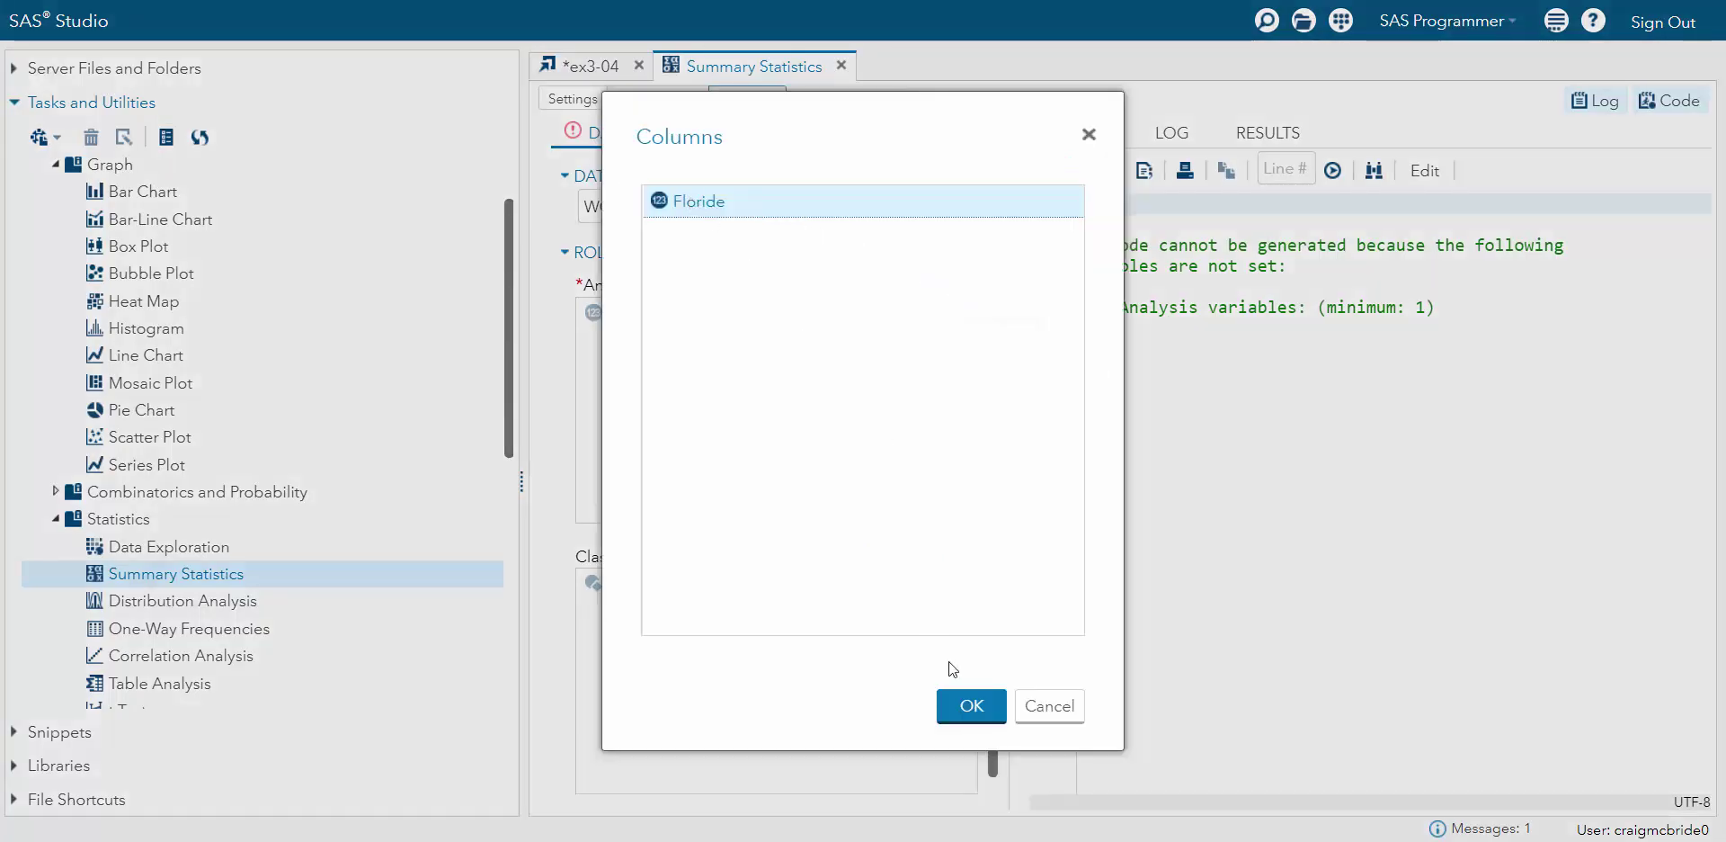
pyautogui.click(971, 706)
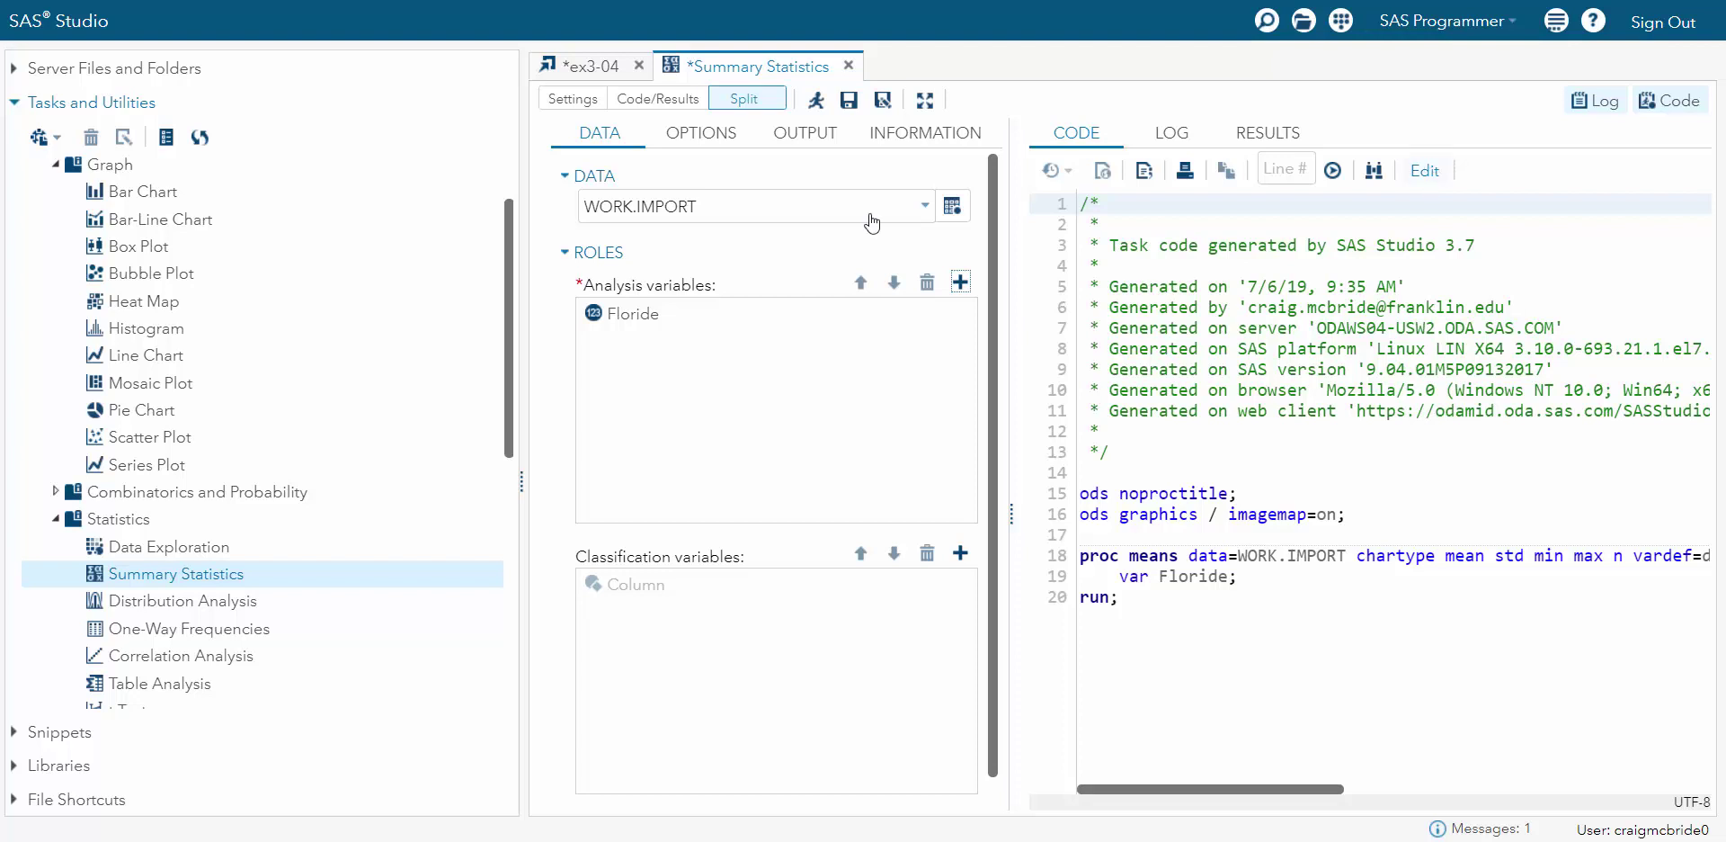
# Uncheck every Basic Statistics option: N, mean, standard deviation, minimum, maximum and median
pyautogui.click(689, 137)
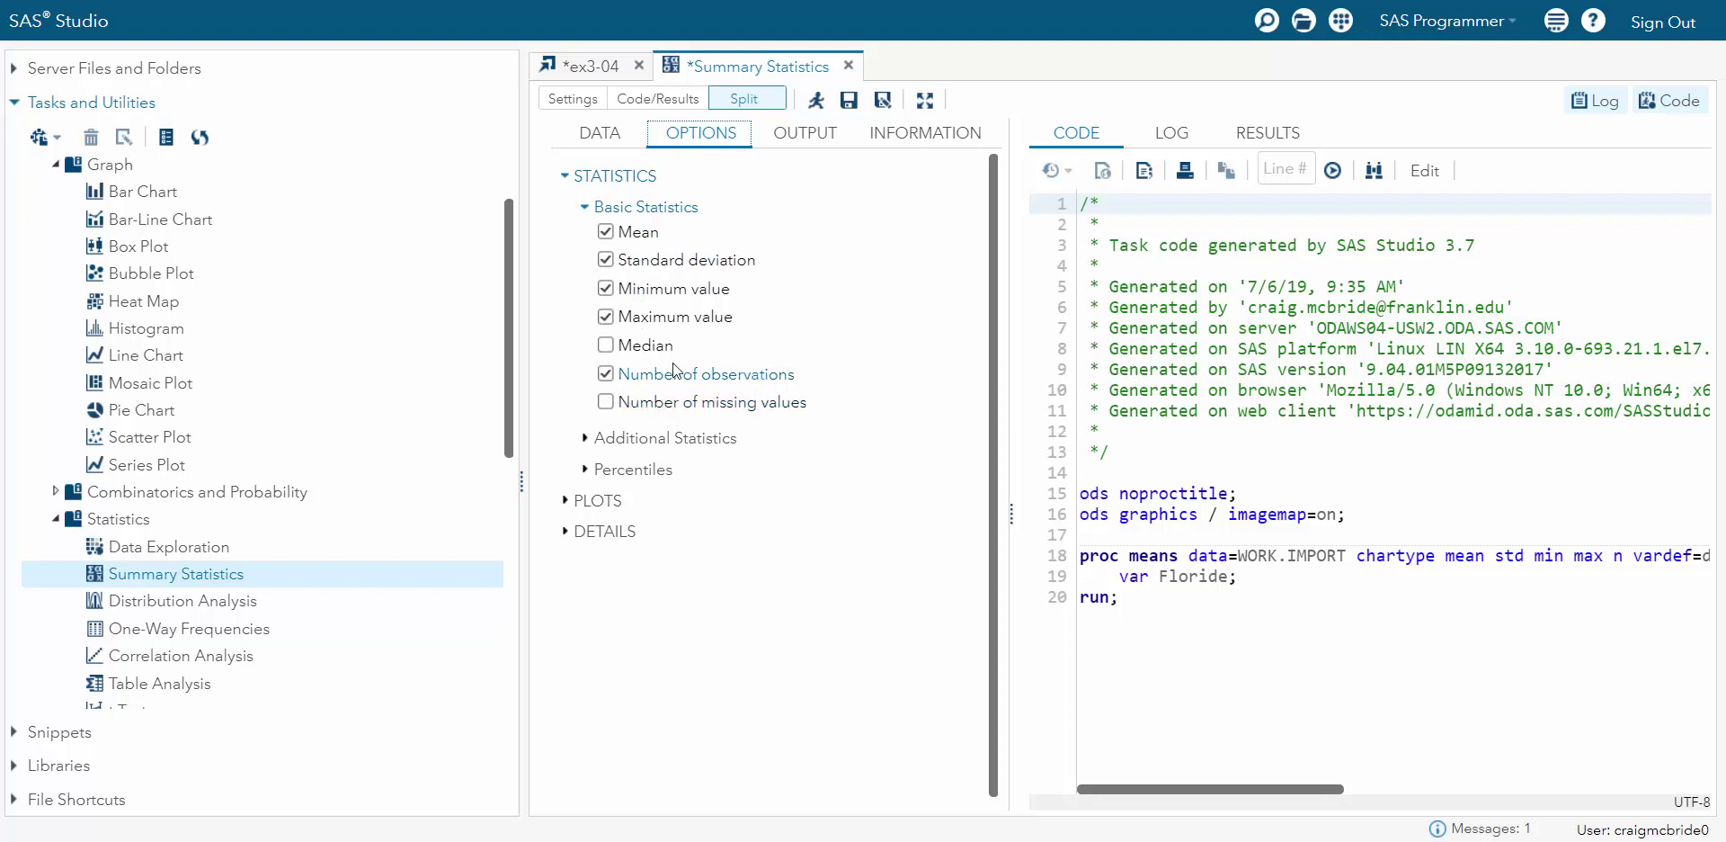
pyautogui.click(607, 346)
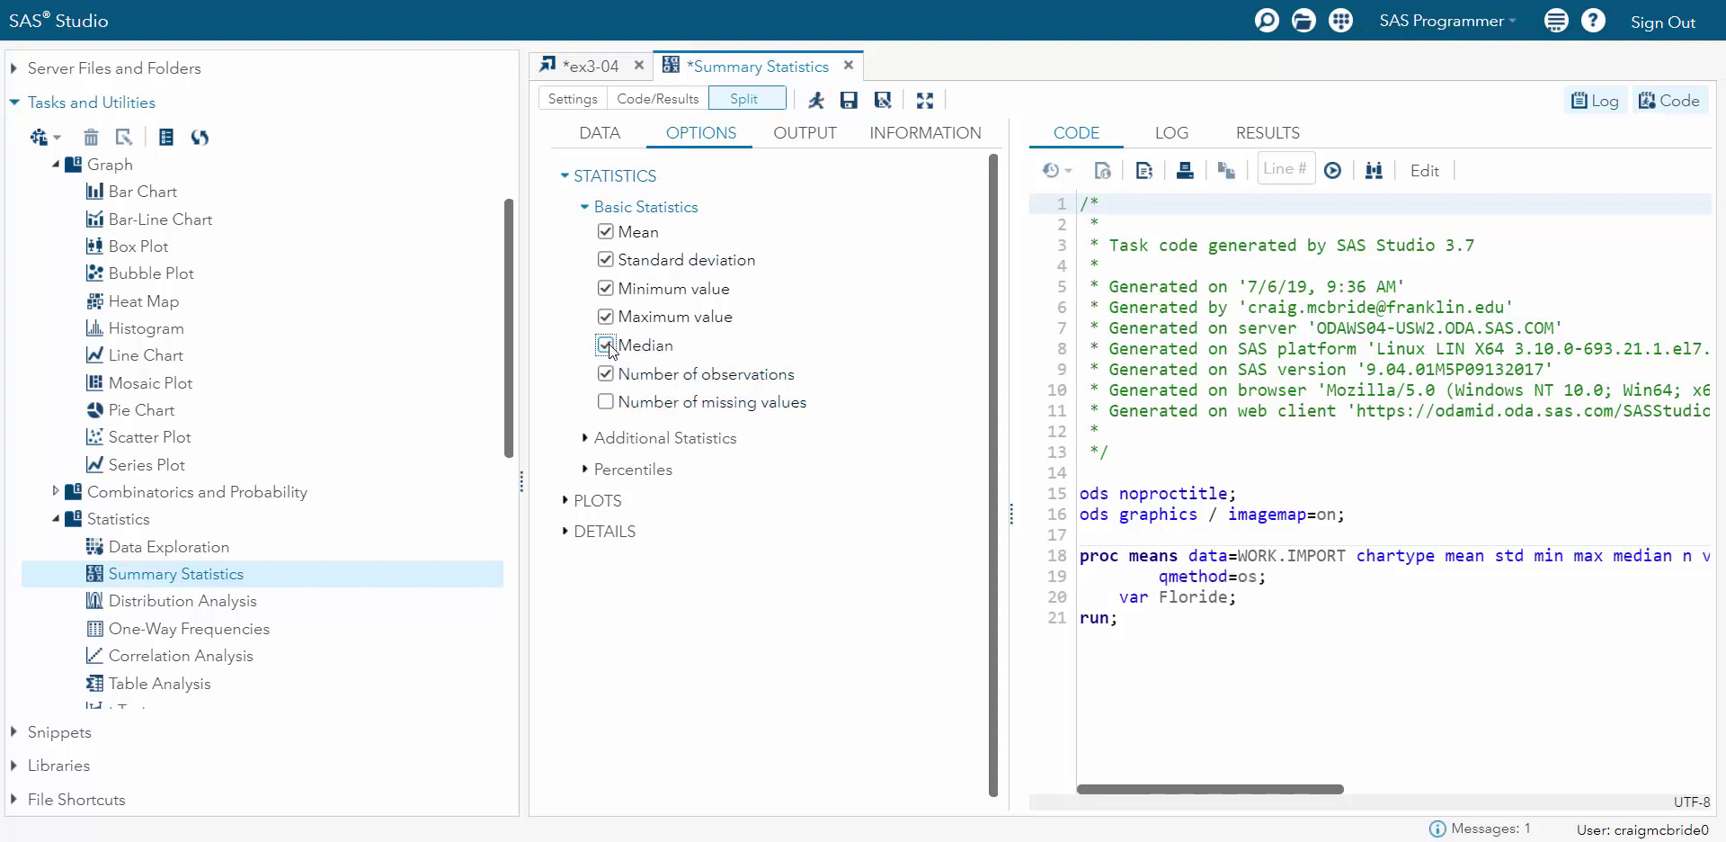
pyautogui.click(607, 374)
pyautogui.click(606, 232)
pyautogui.click(607, 259)
pyautogui.click(606, 288)
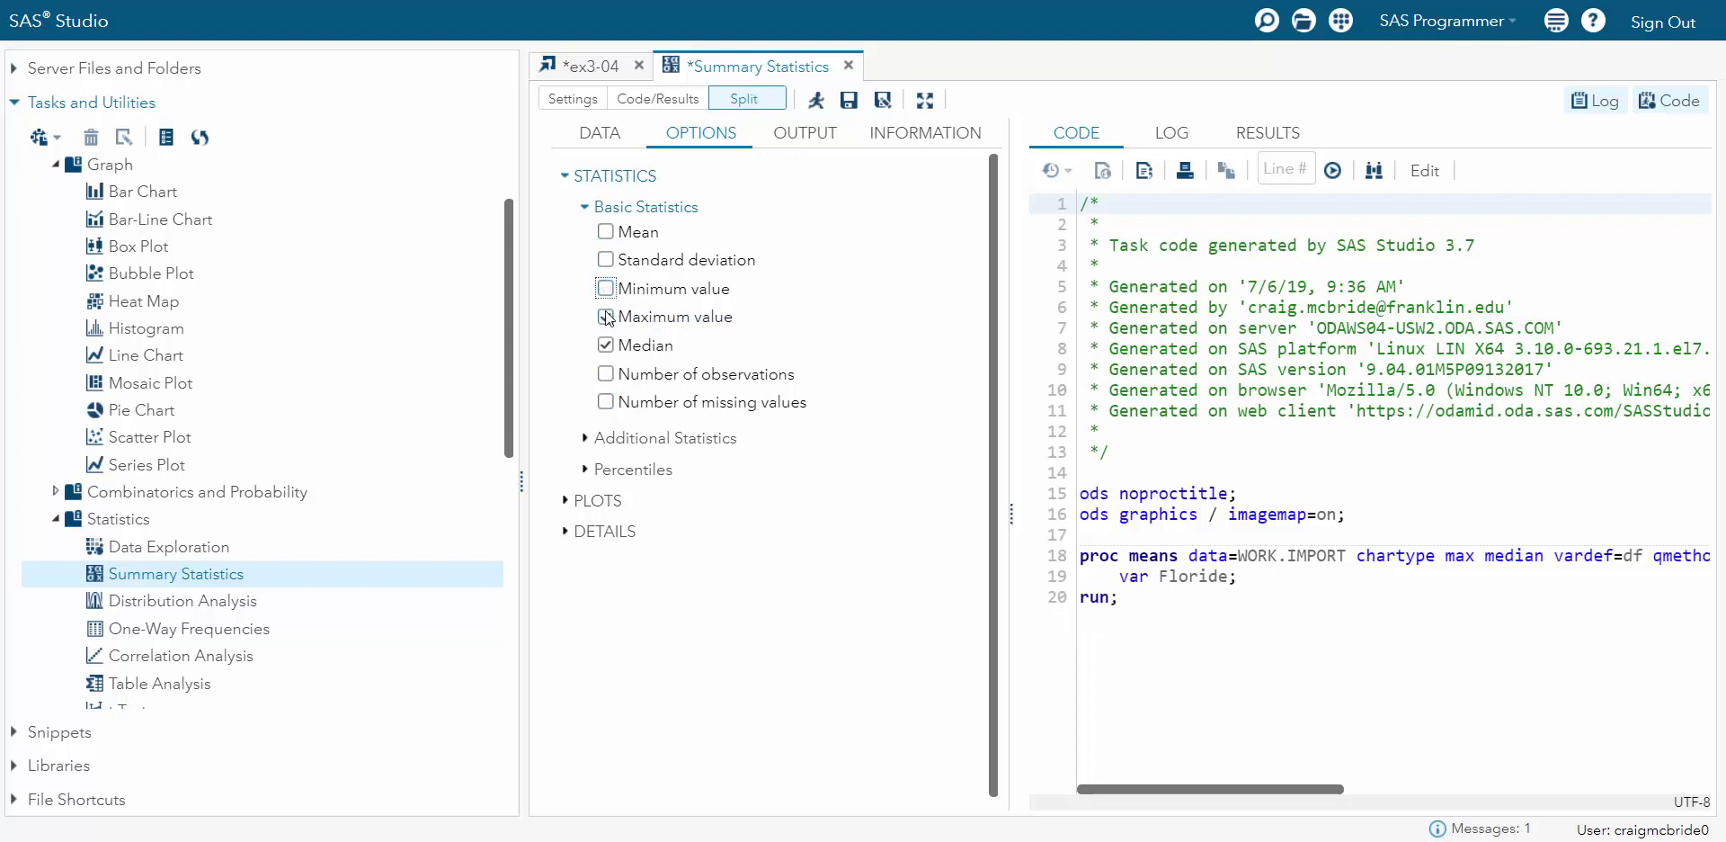
pyautogui.click(606, 317)
pyautogui.click(606, 345)
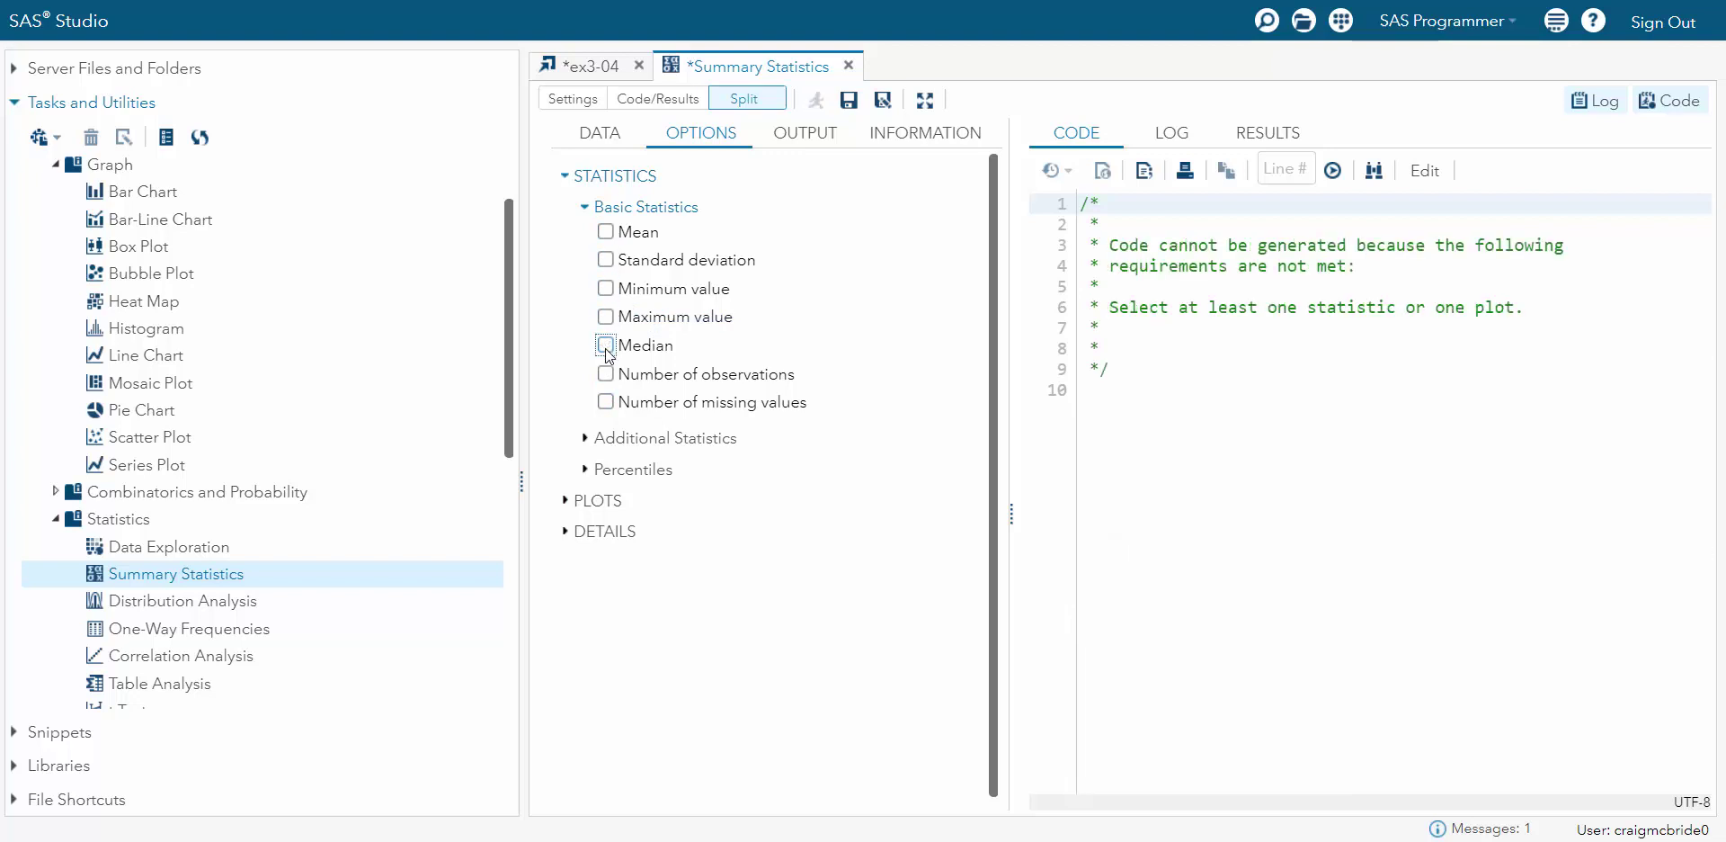
# Add Range from Additional Statistics and request a Floride histogram under Plots
pyautogui.click(585, 440)
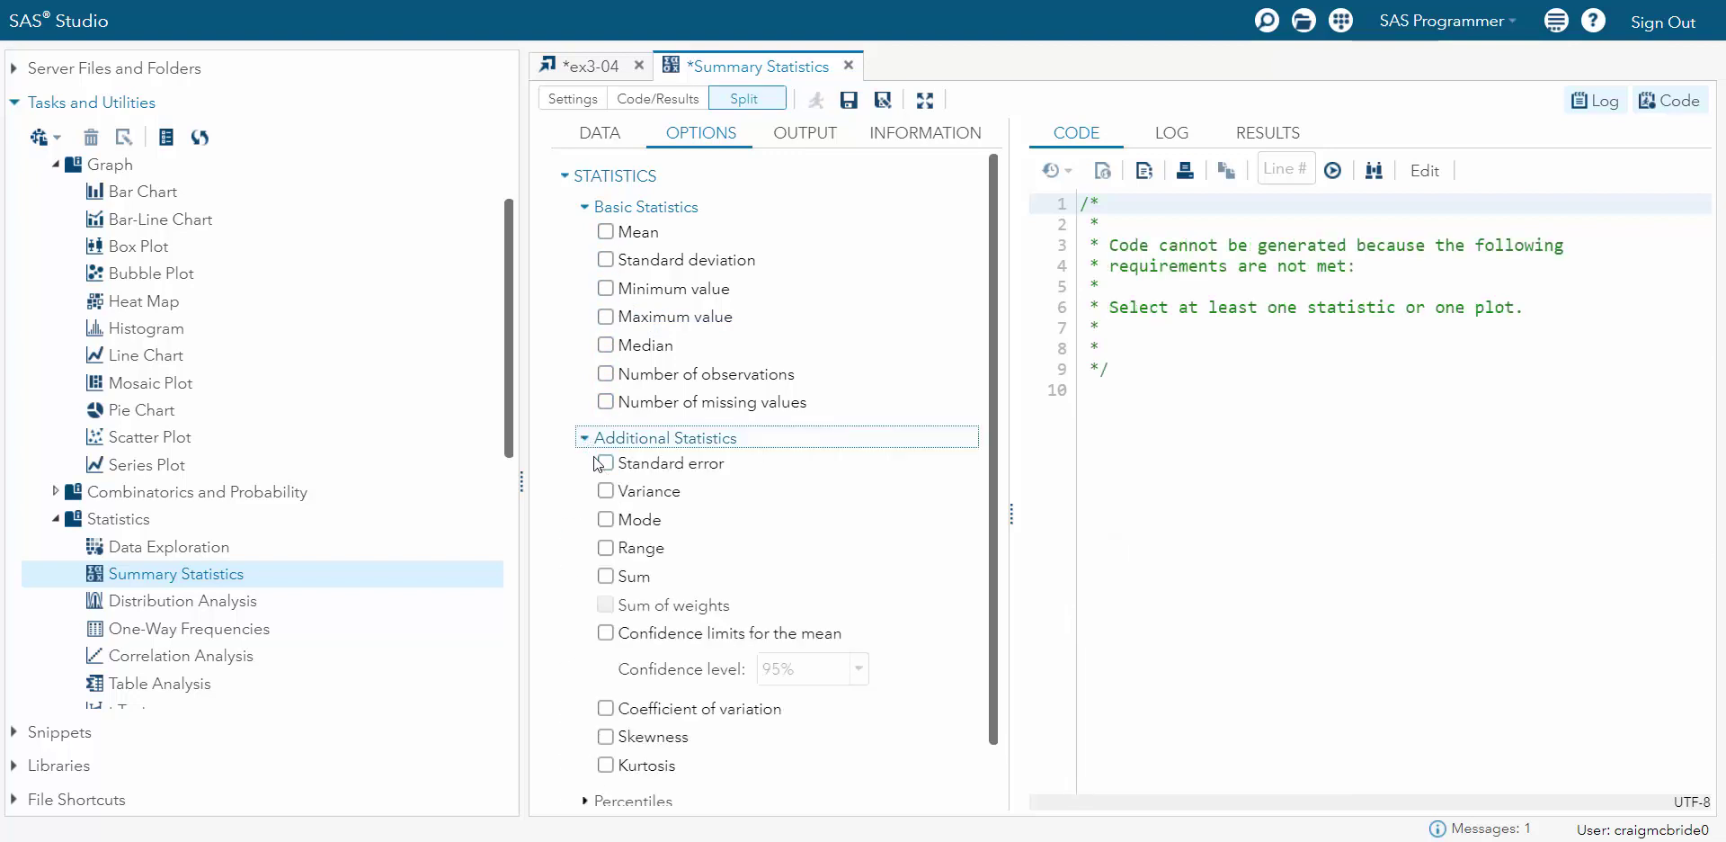
pyautogui.click(607, 546)
pyautogui.scroll(-1, 682, 564)
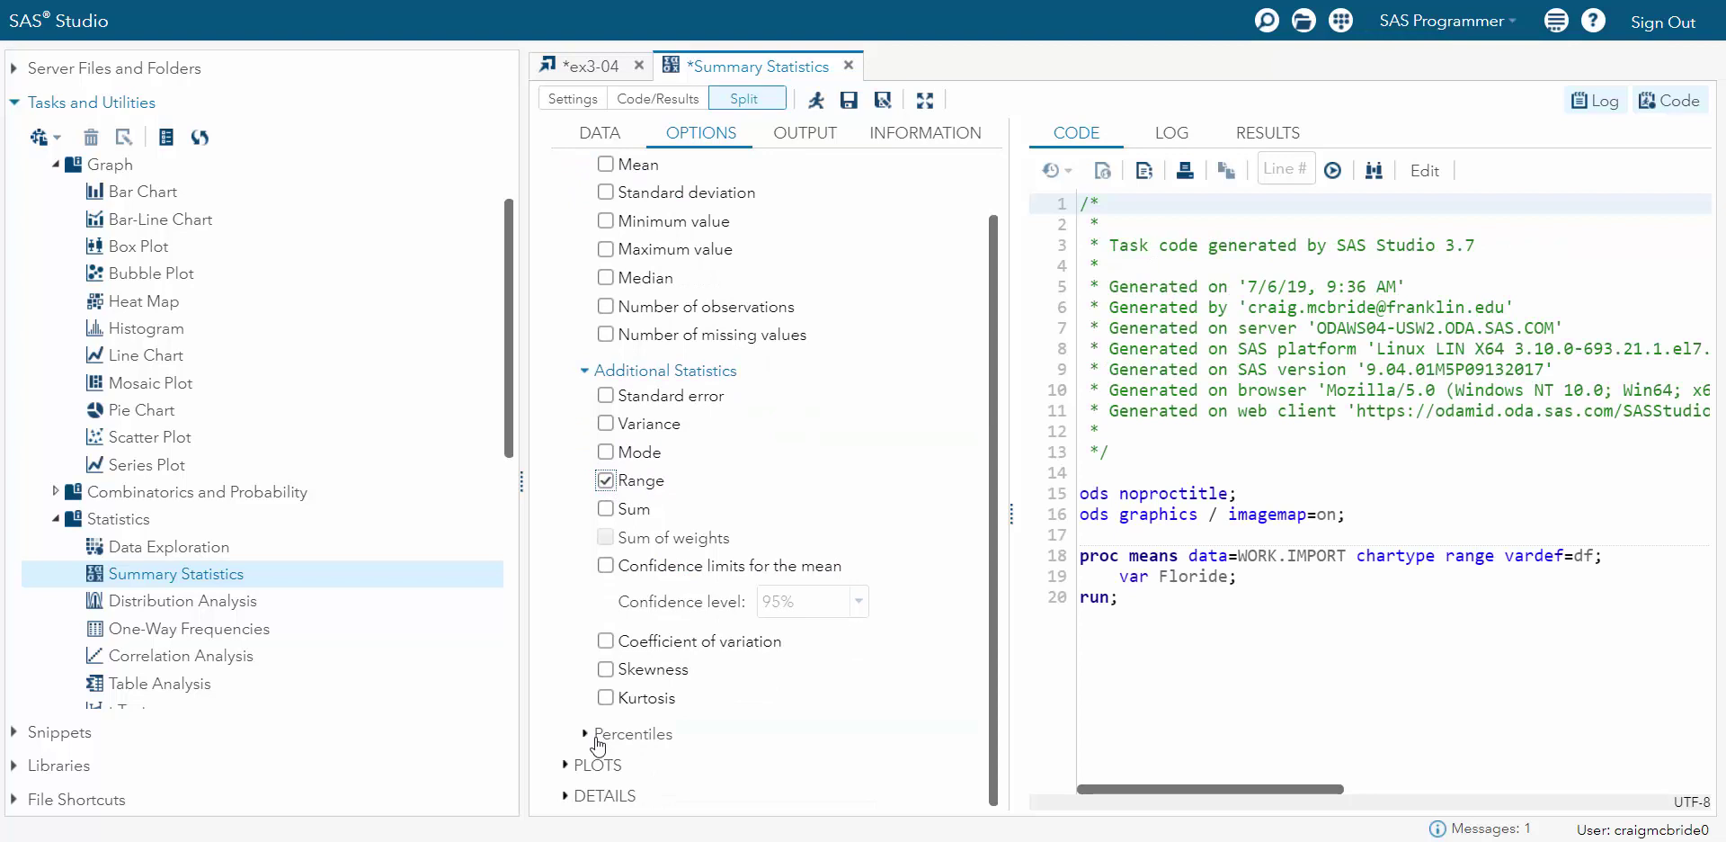
pyautogui.click(564, 766)
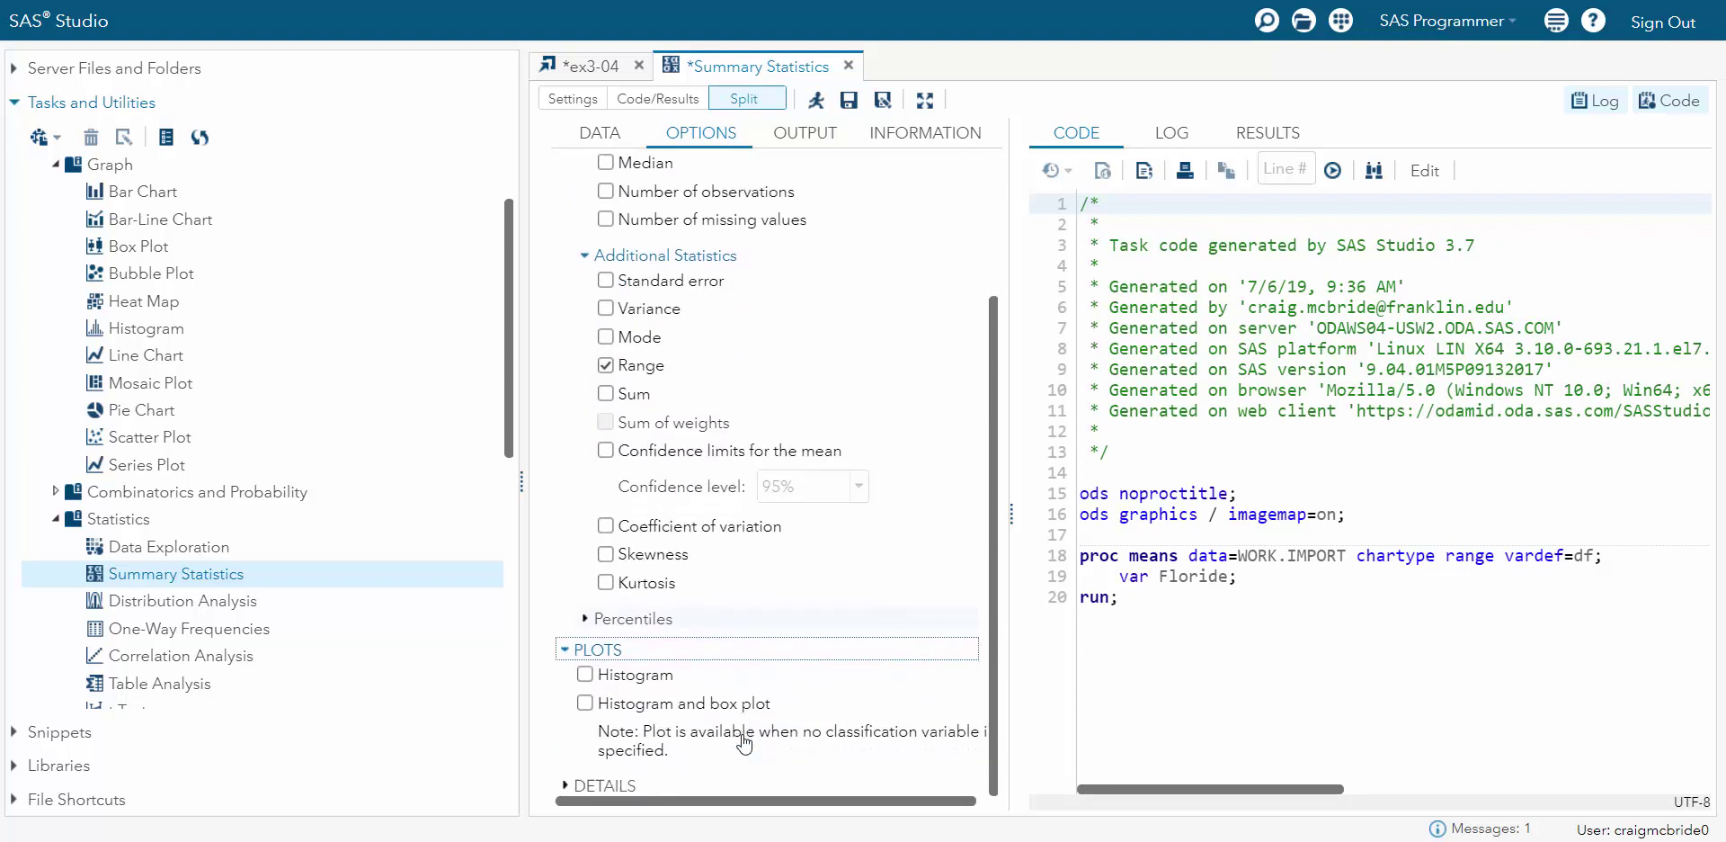
pyautogui.click(584, 674)
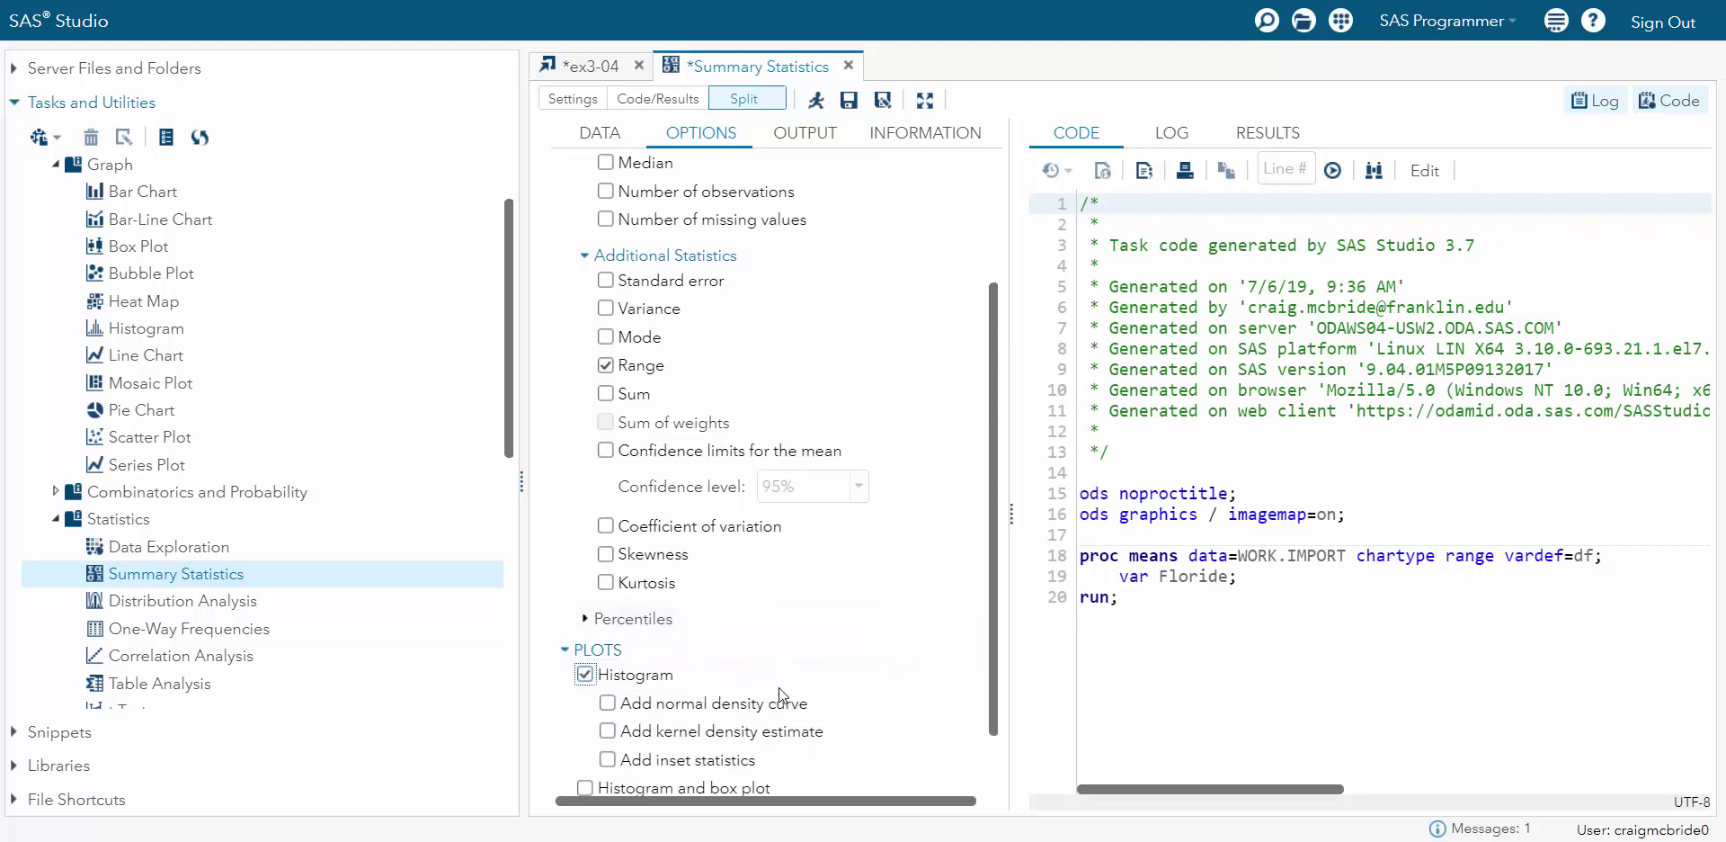
pyautogui.scroll(-1, 822, 677)
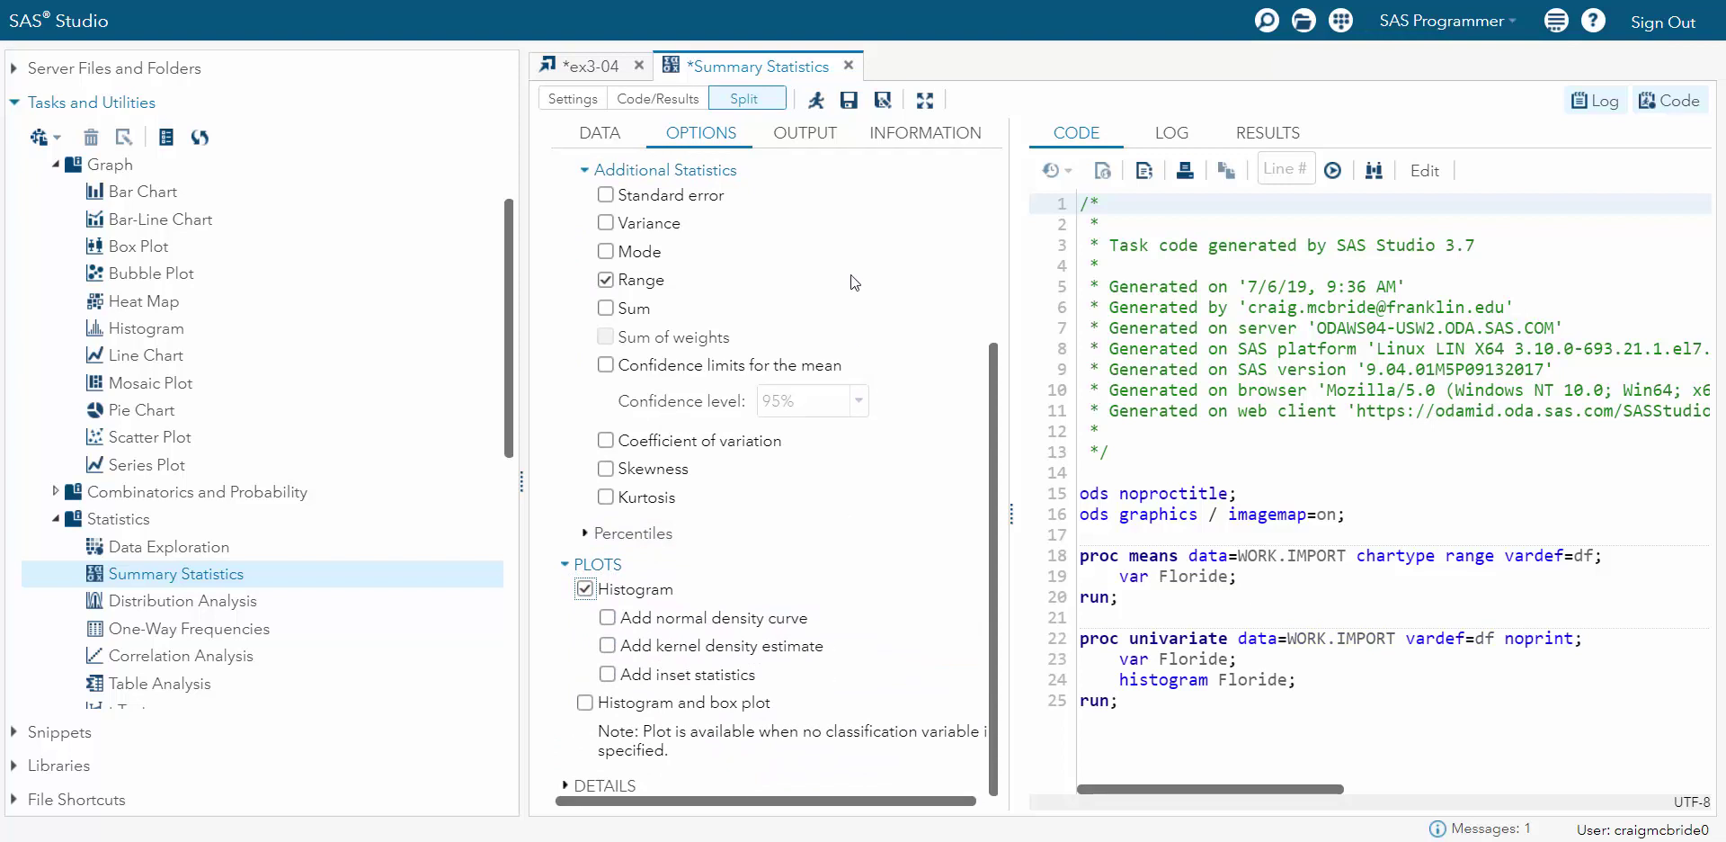
# Run the summary statistics task and read the bin percentages on the Floride histogram
pyautogui.click(817, 102)
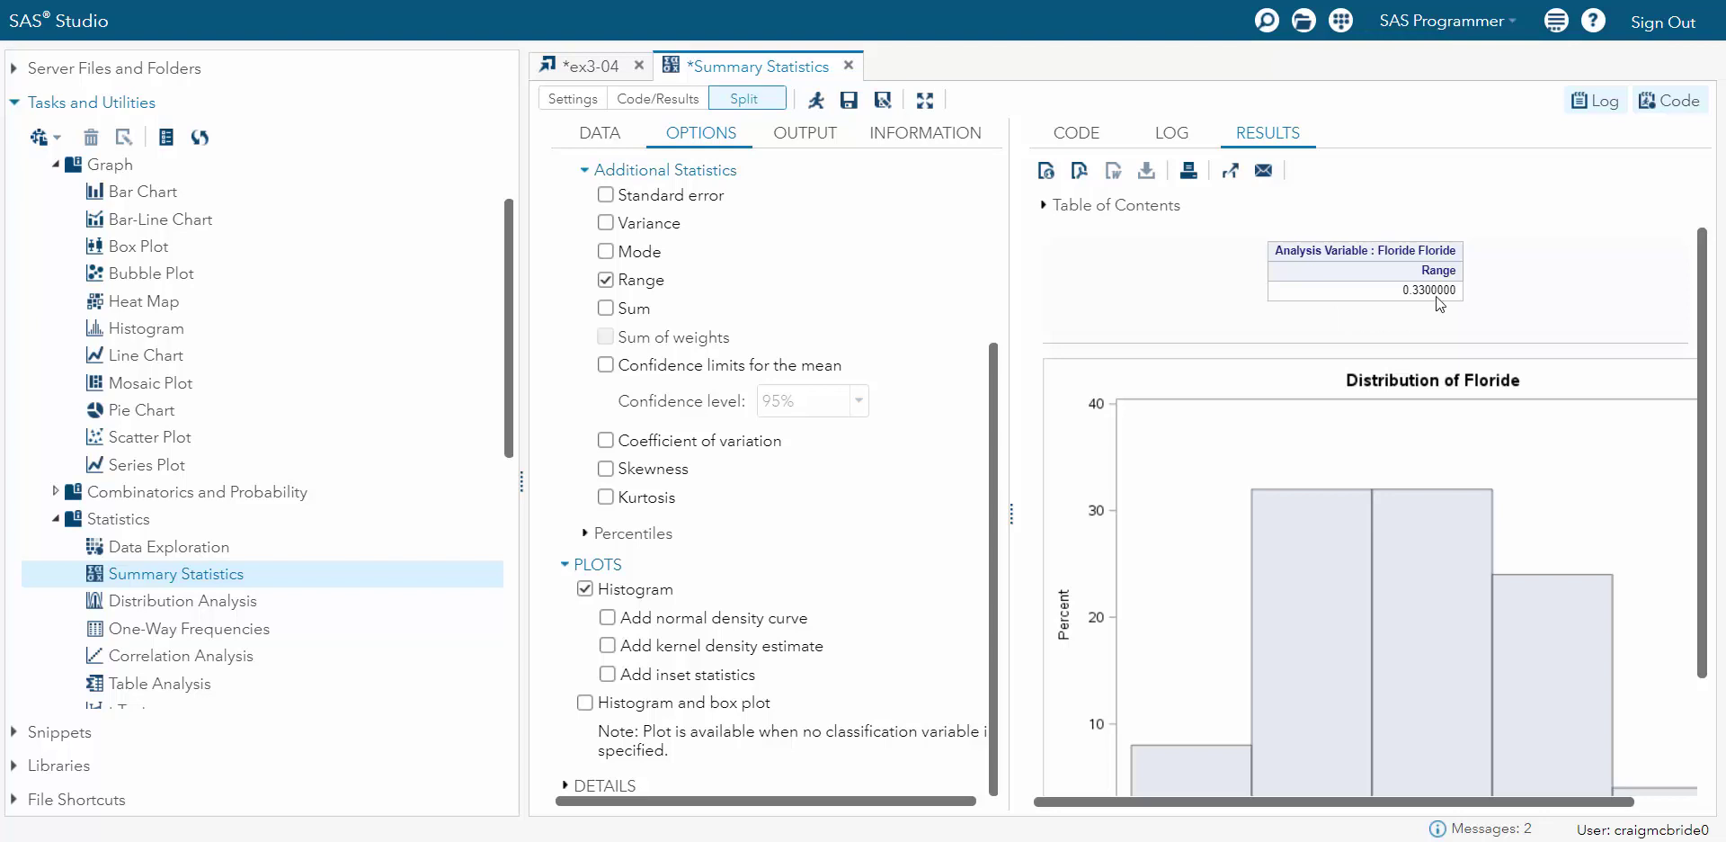
pyautogui.scroll(-2, 1409, 444)
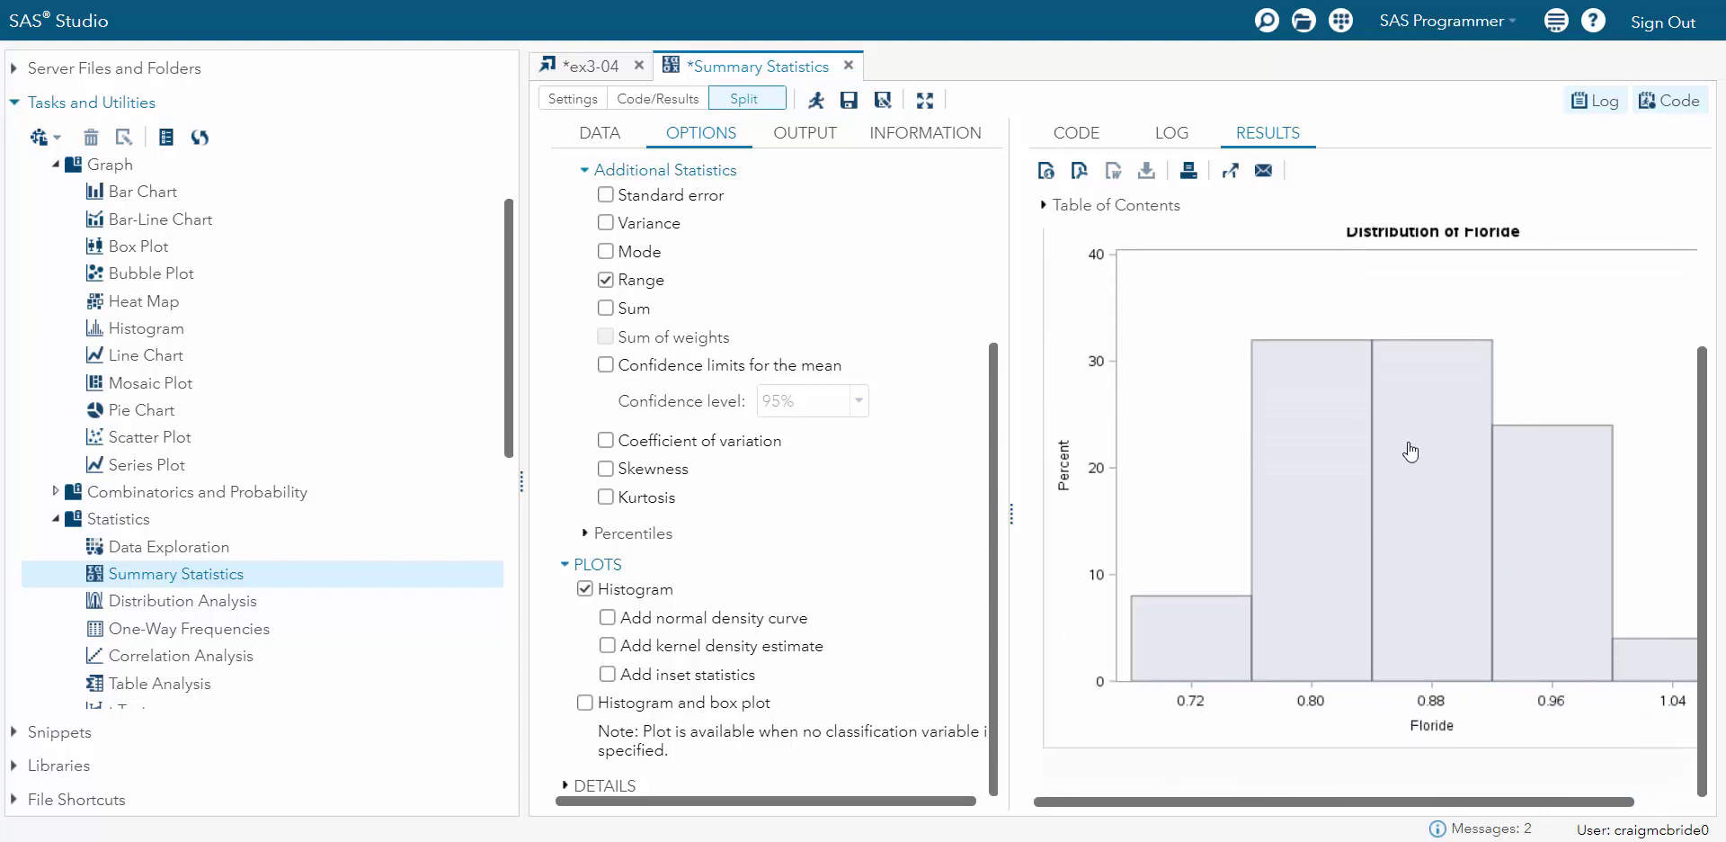
pyautogui.moveTo(1303, 801)
pyautogui.mouseDown()
pyautogui.moveTo(1343, 797)
pyautogui.moveTo(1318, 796)
pyautogui.mouseUp()
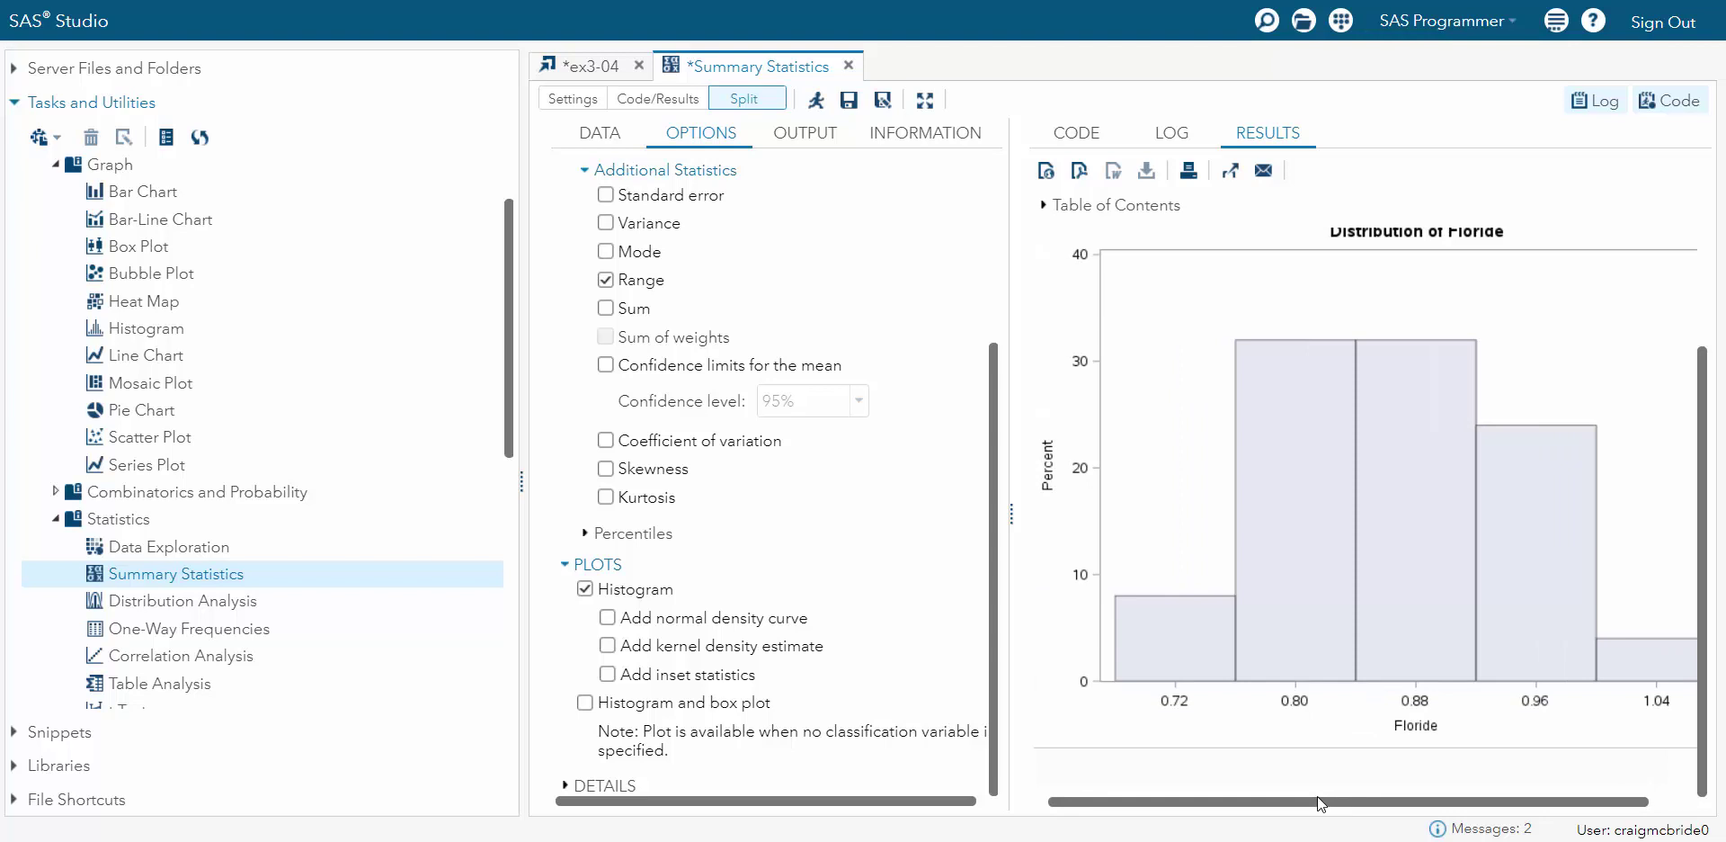
pyautogui.moveTo(1318, 795); pyautogui.dragTo(1352, 797)
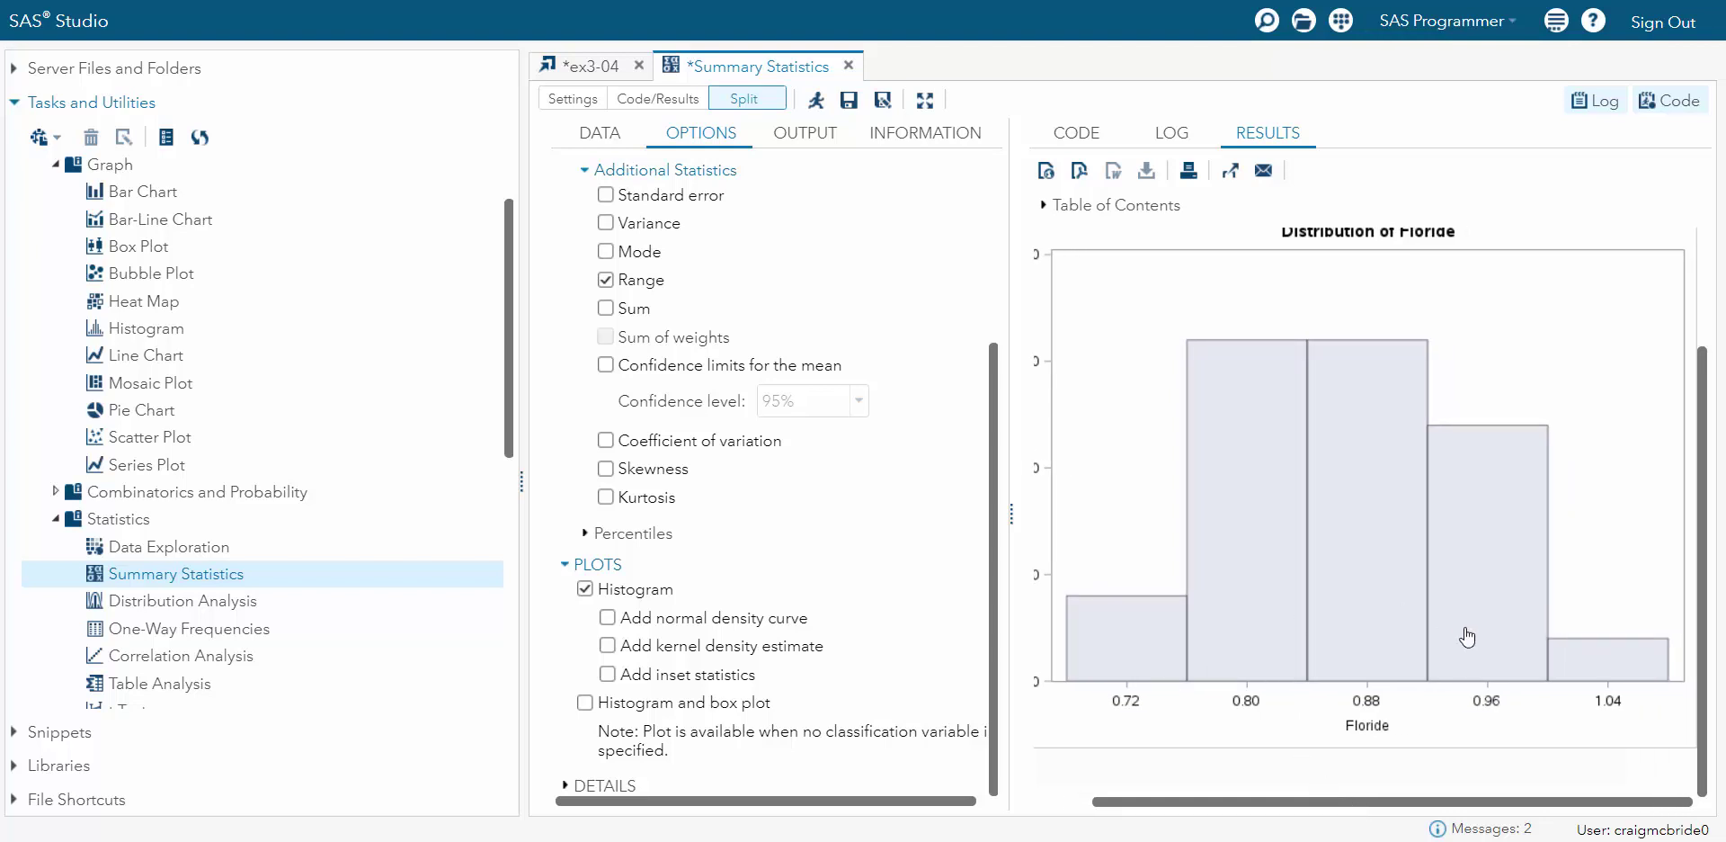
pyautogui.moveTo(1412, 635)
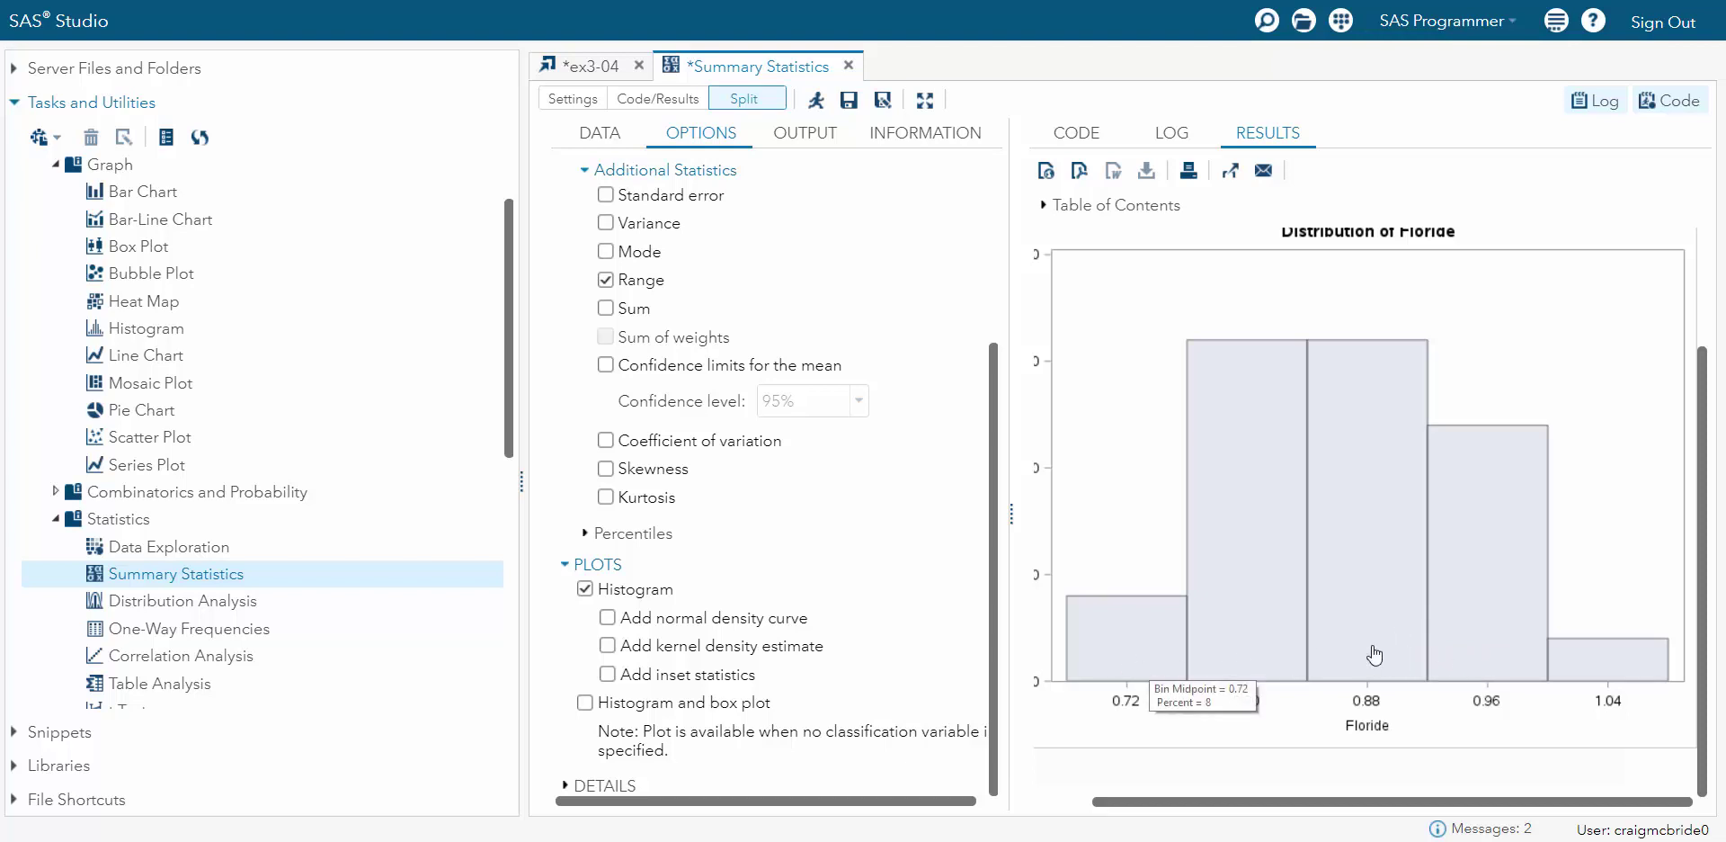
pyautogui.moveTo(1374, 653)
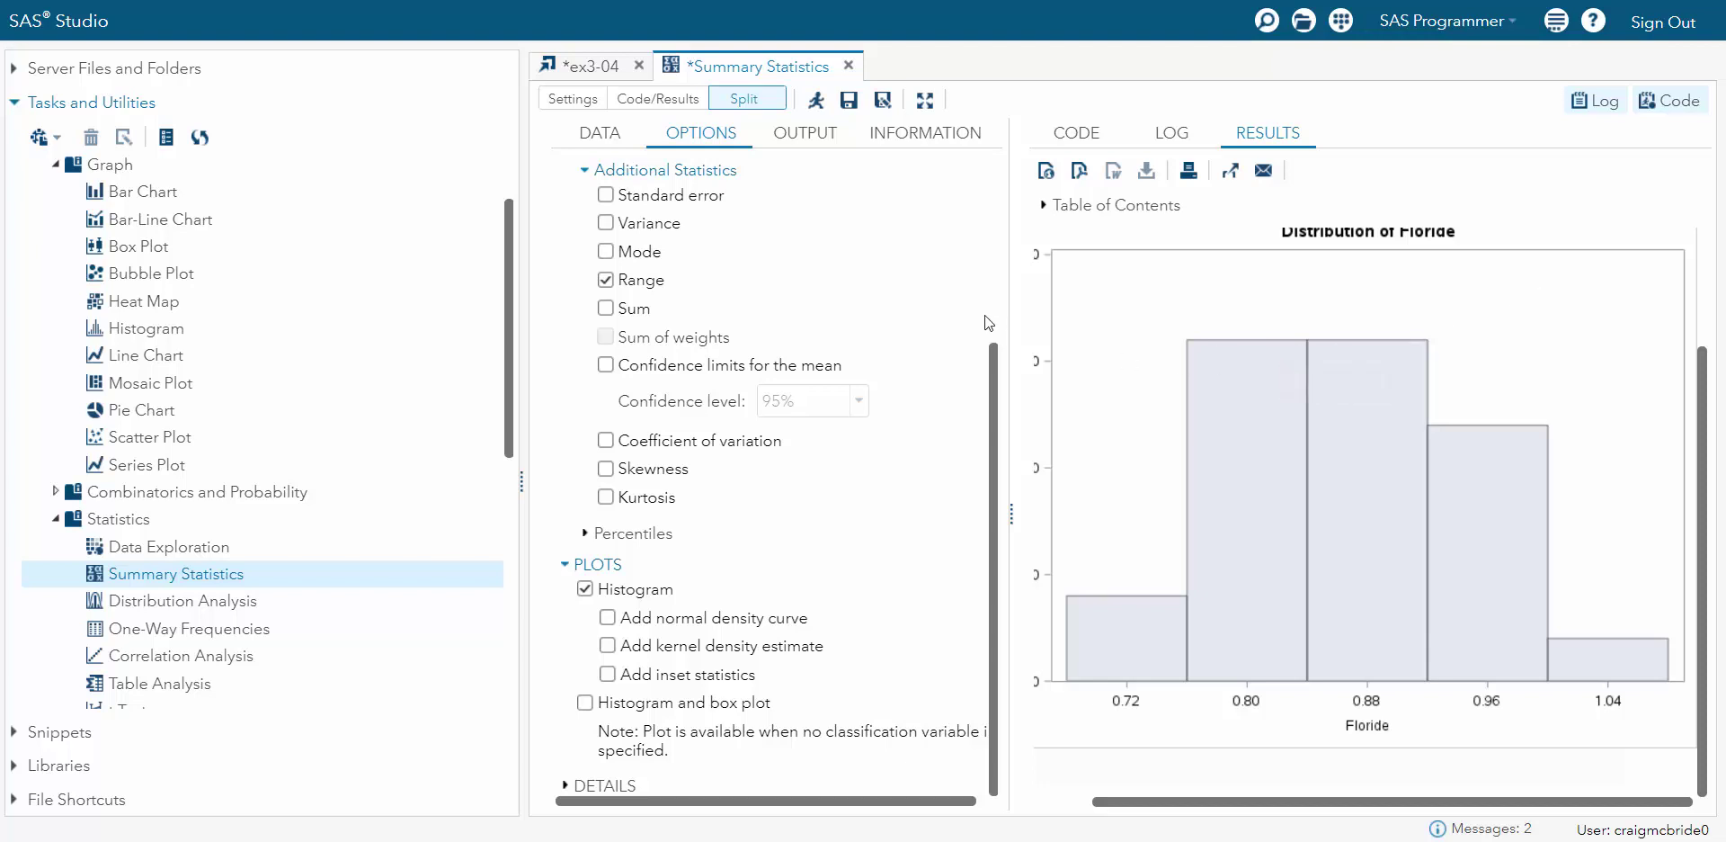
pyautogui.moveTo(995, 371); pyautogui.dragTo(1011, 164)
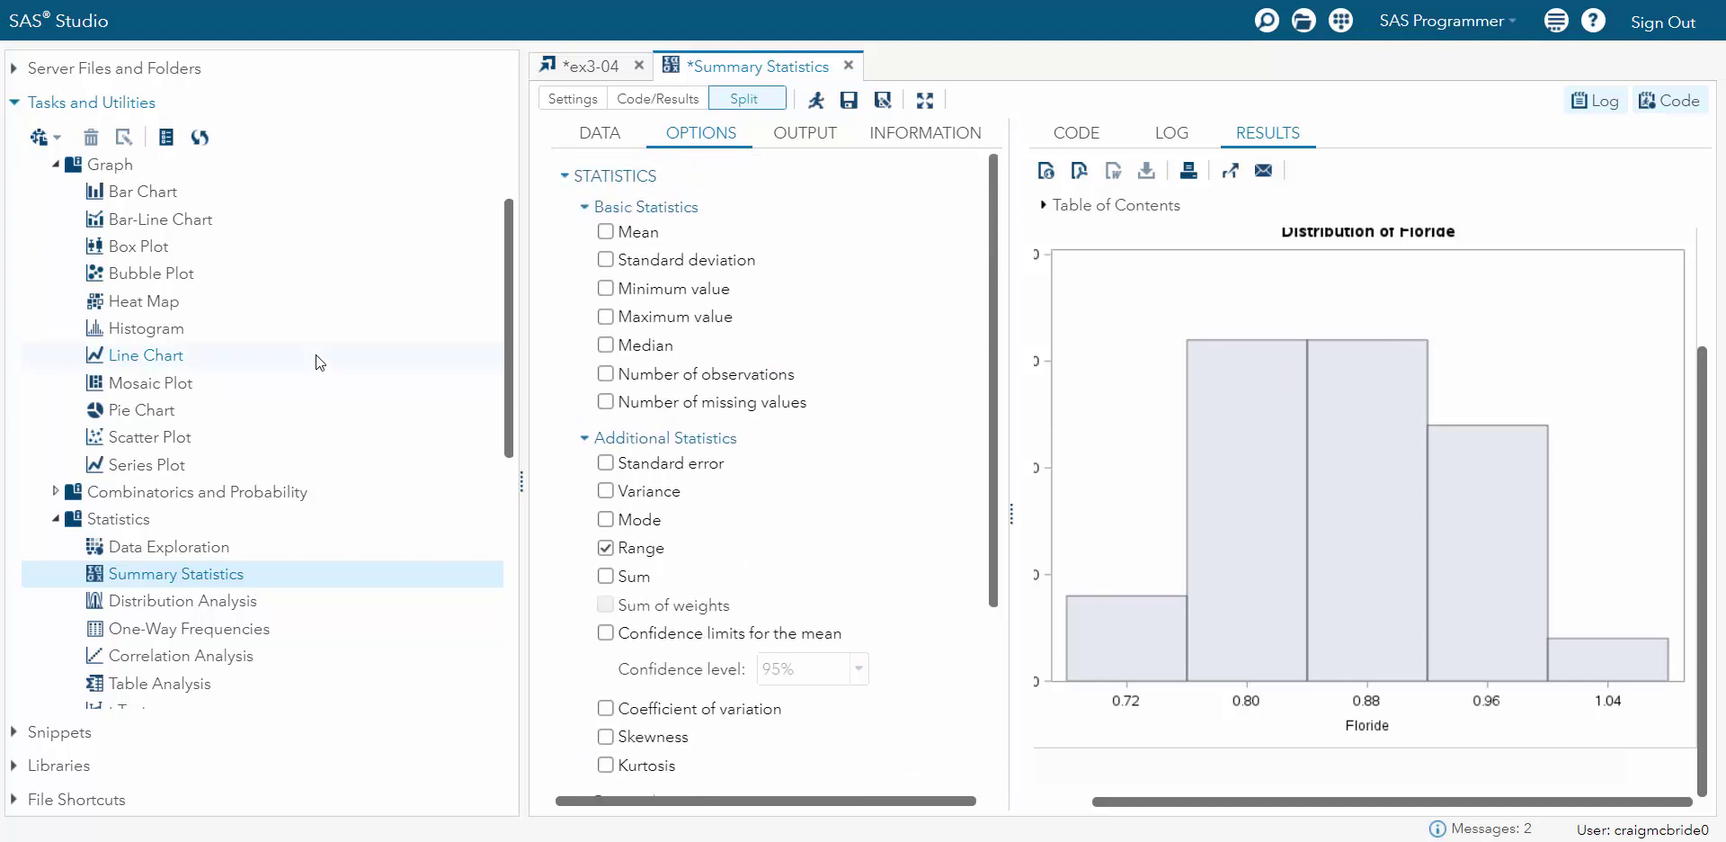
# Create a Histogram task on WORK.IMPORT with Floride as the analysis variable
pyautogui.doubleClick(149, 332)
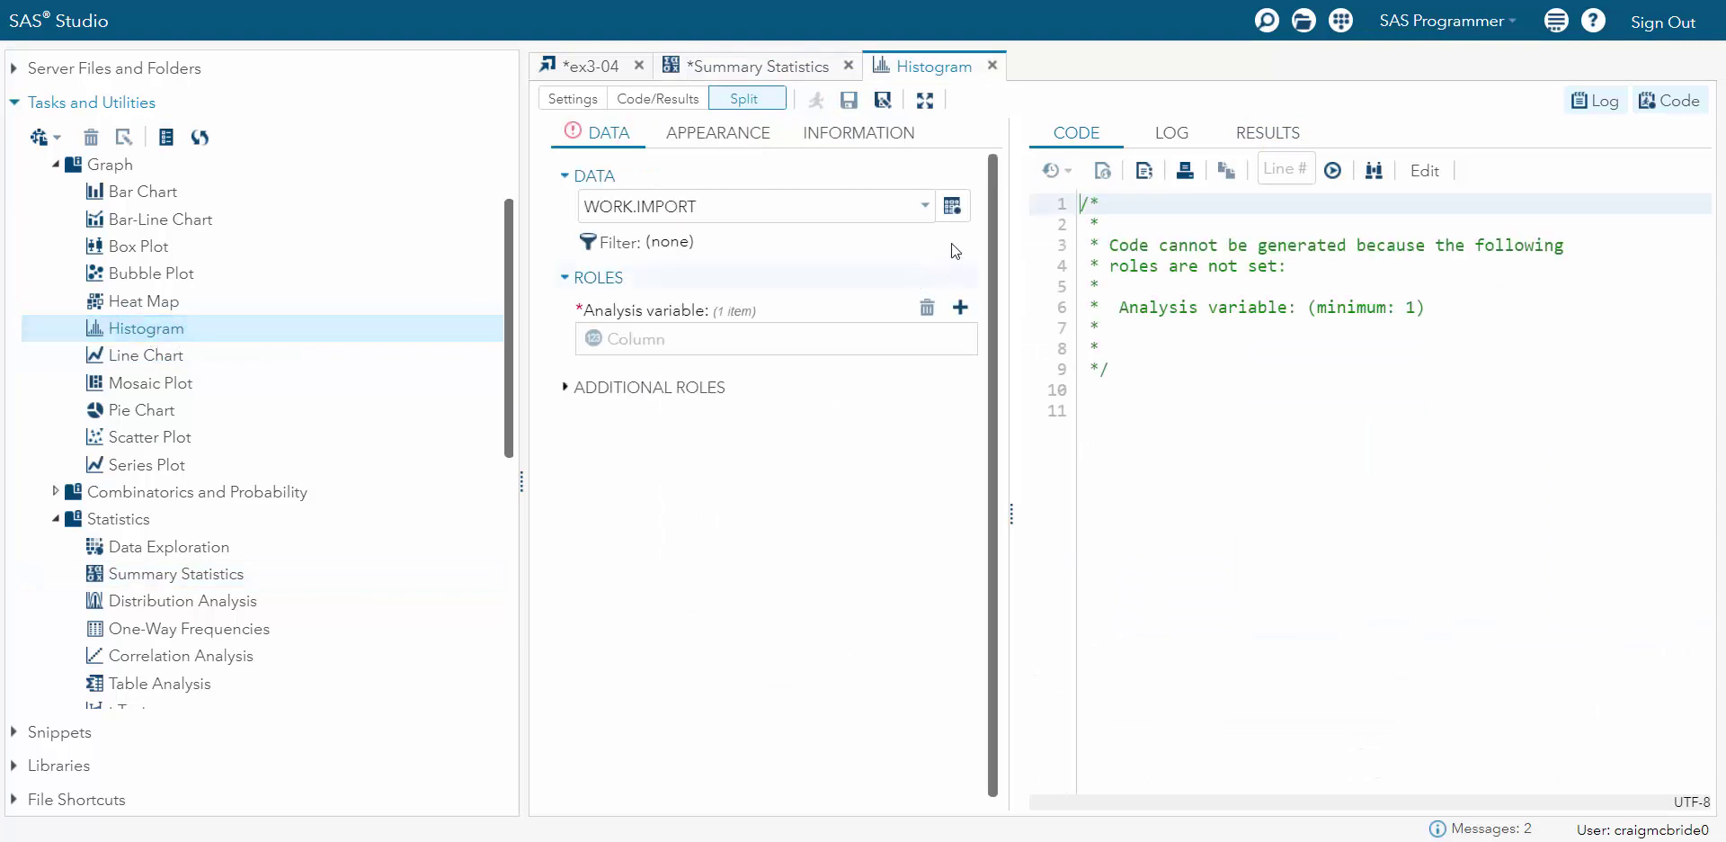
pyautogui.click(952, 207)
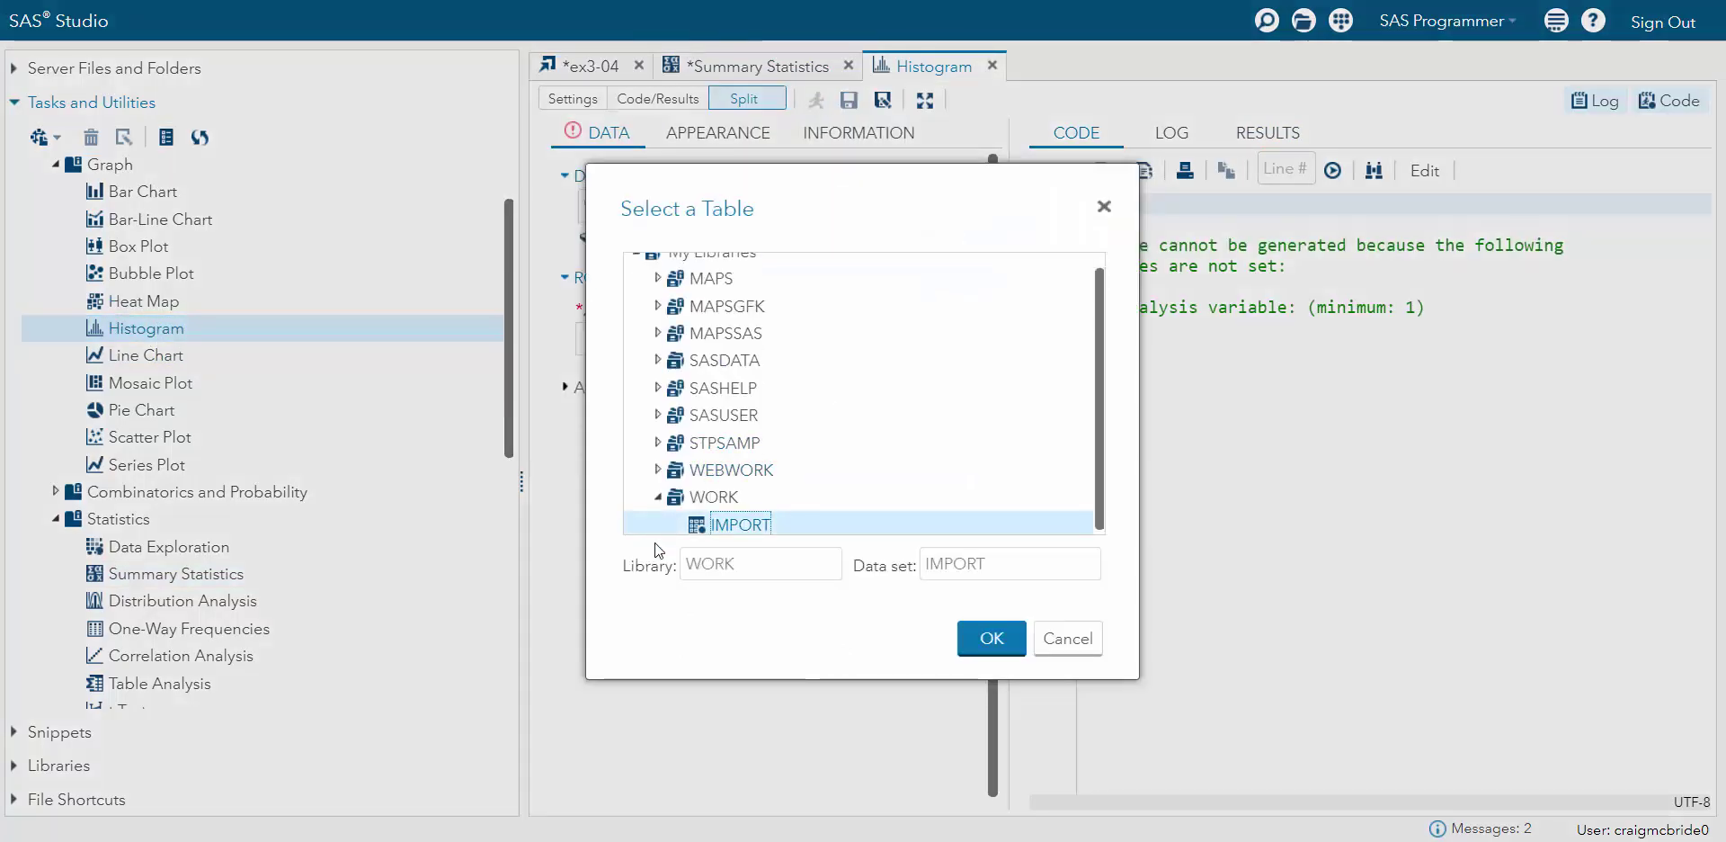
pyautogui.click(993, 638)
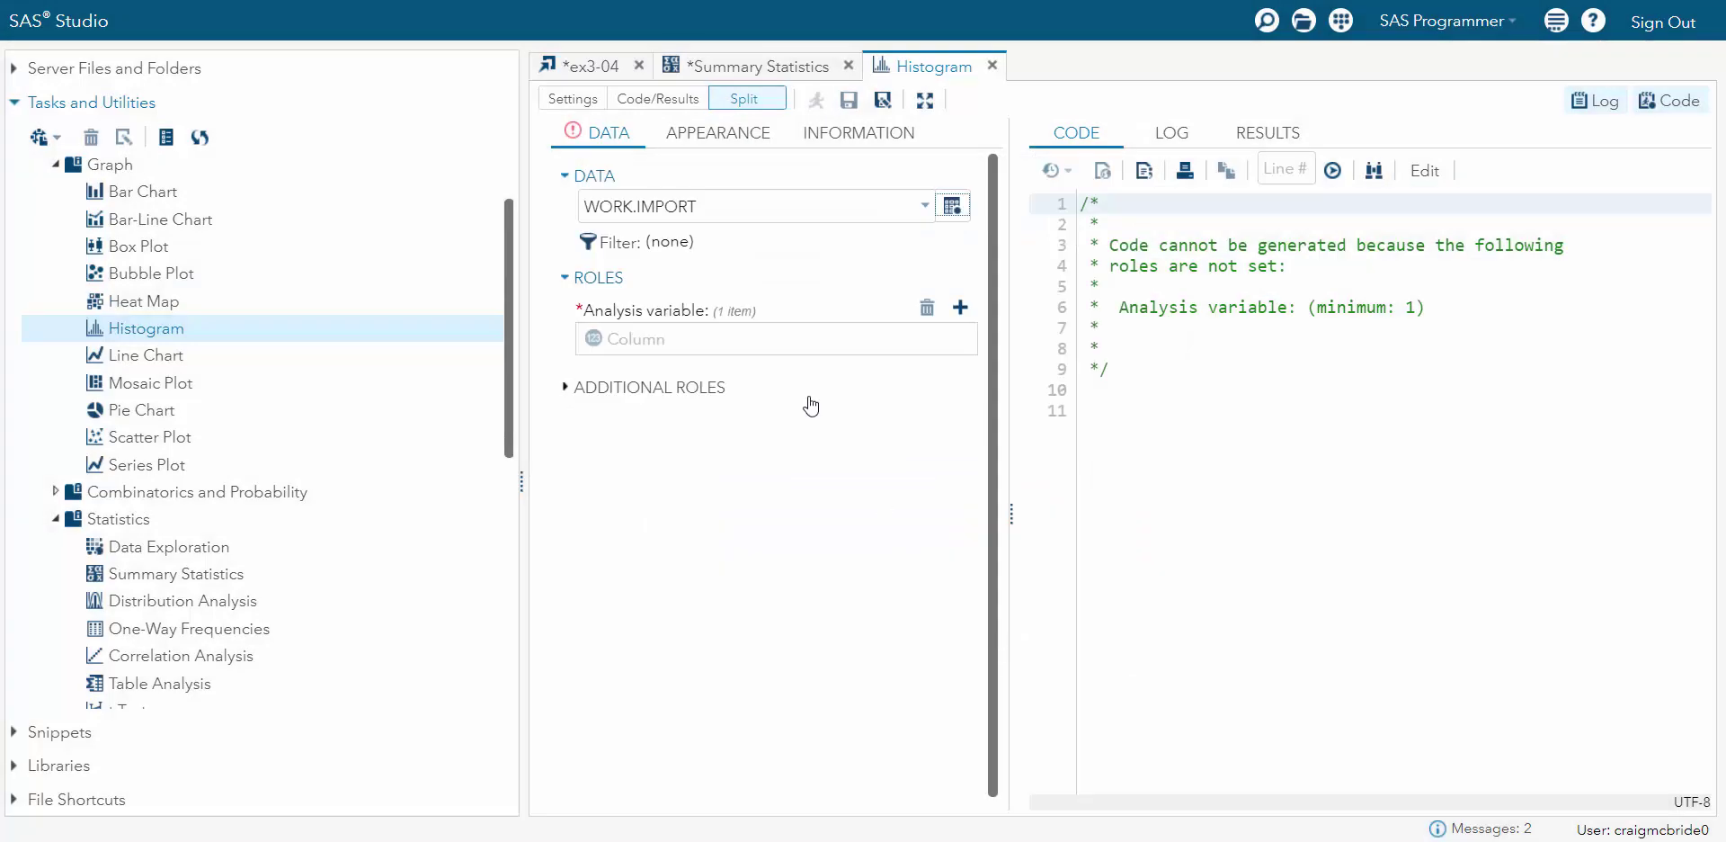
pyautogui.click(960, 307)
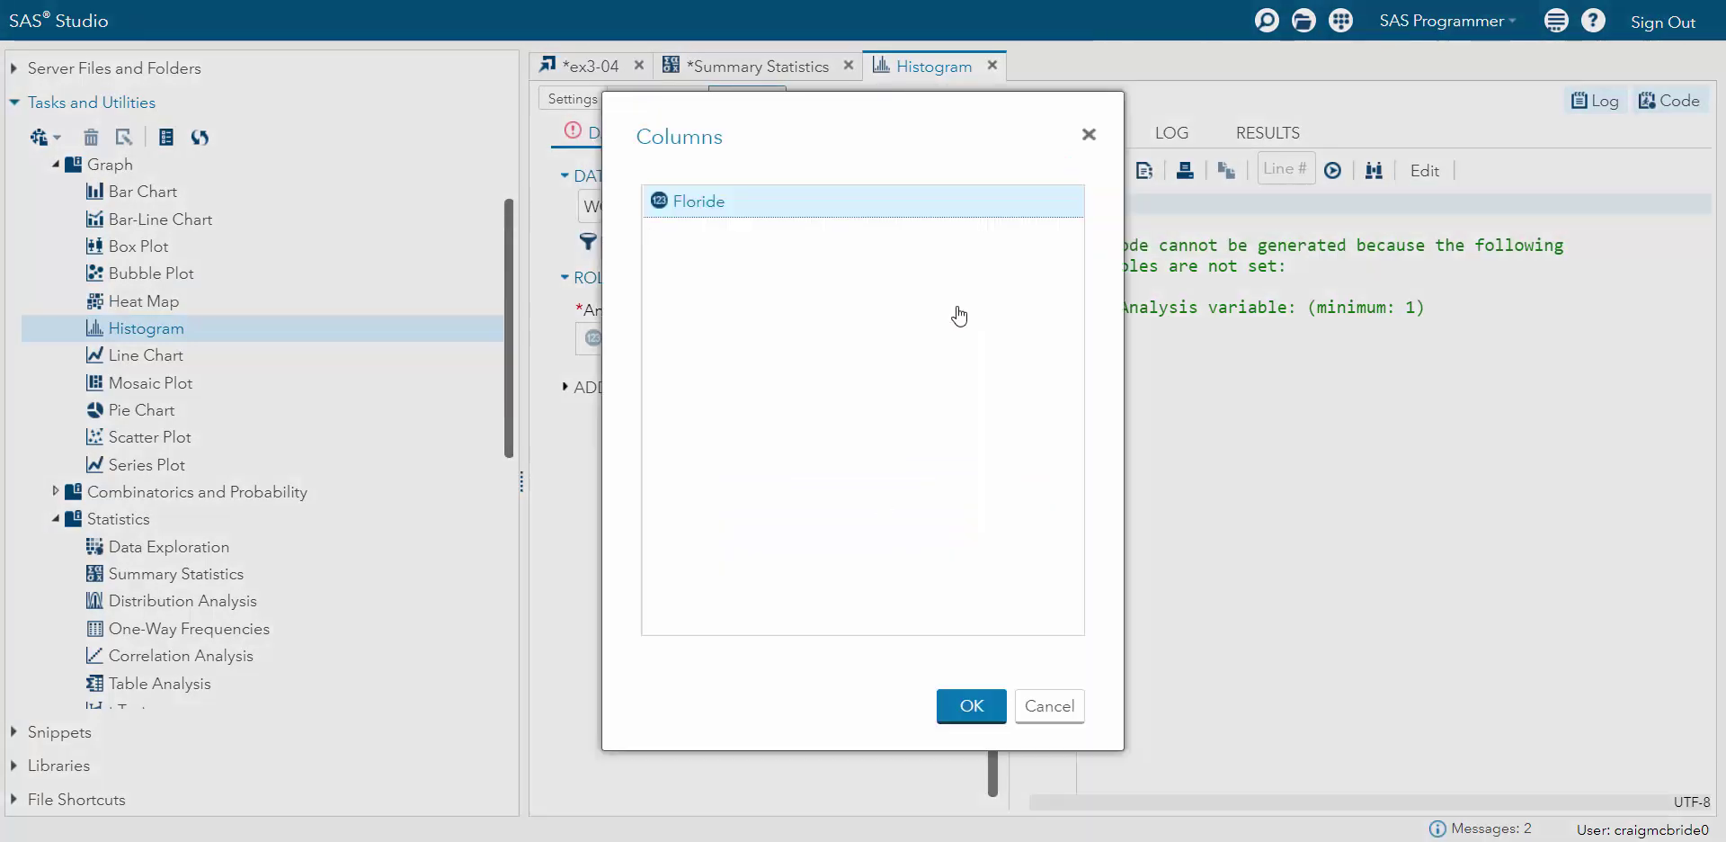
pyautogui.click(971, 705)
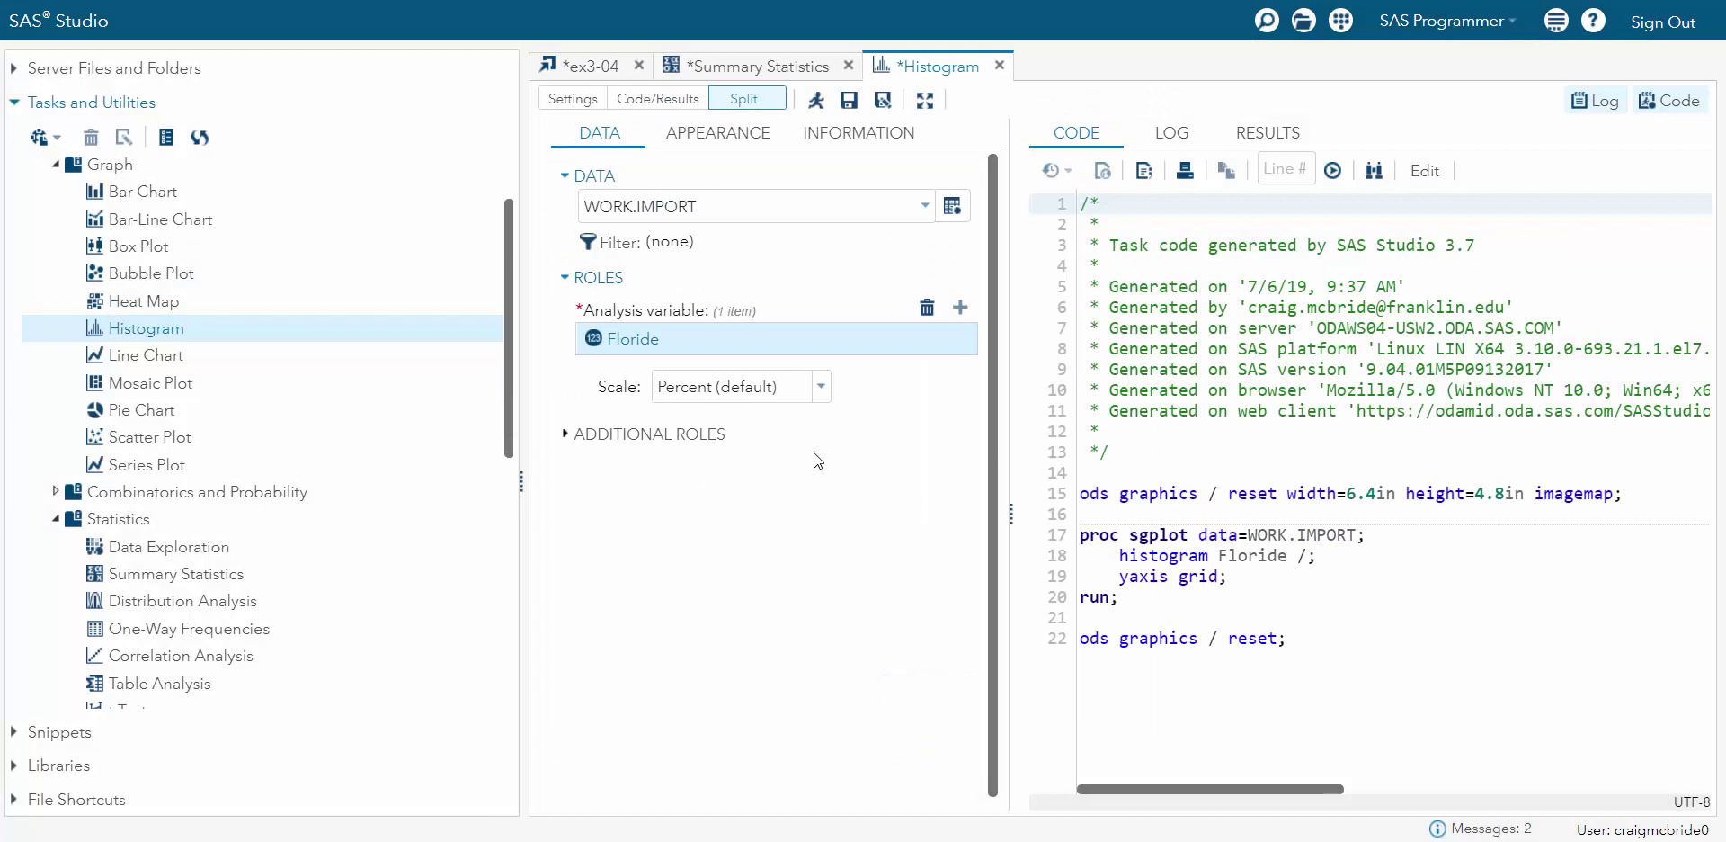
pyautogui.click(819, 389)
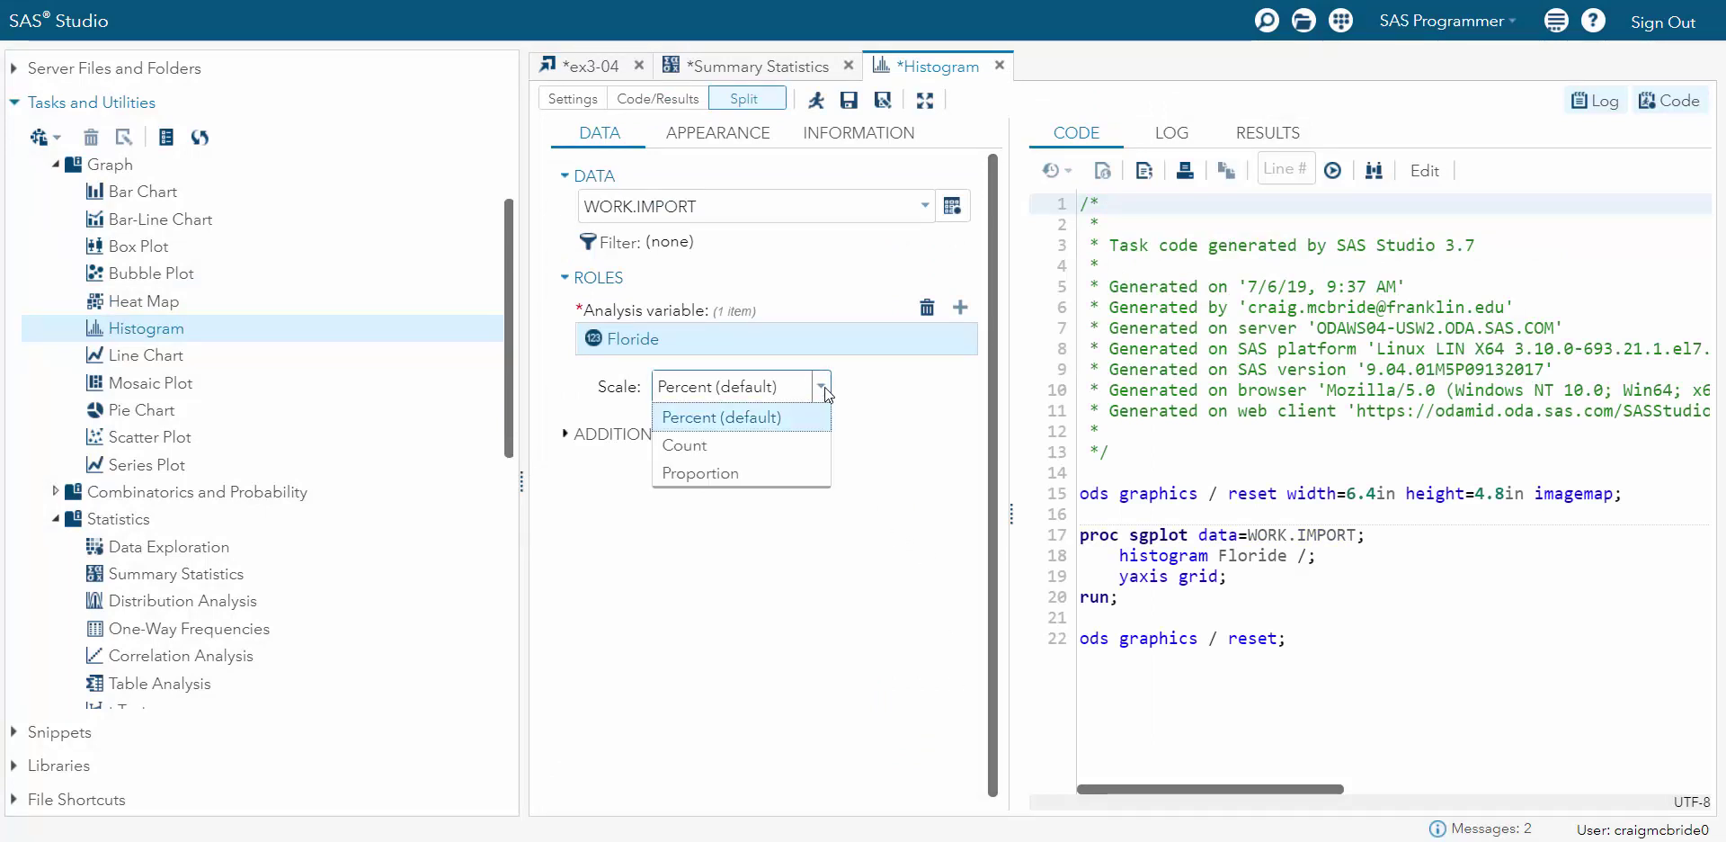
pyautogui.click(749, 447)
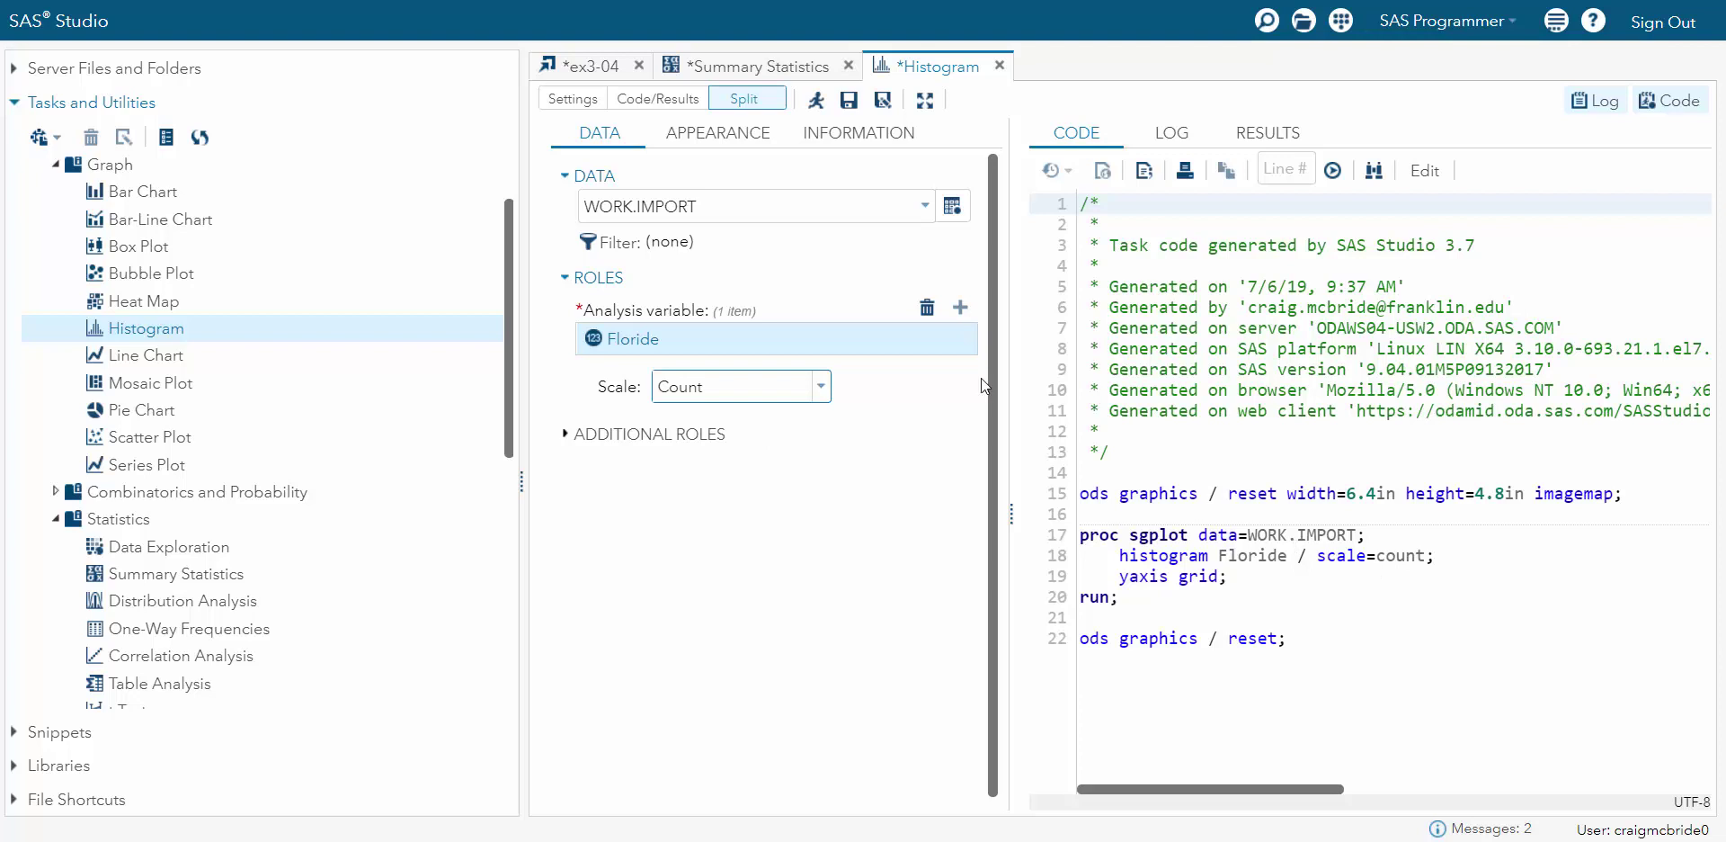
pyautogui.click(821, 387)
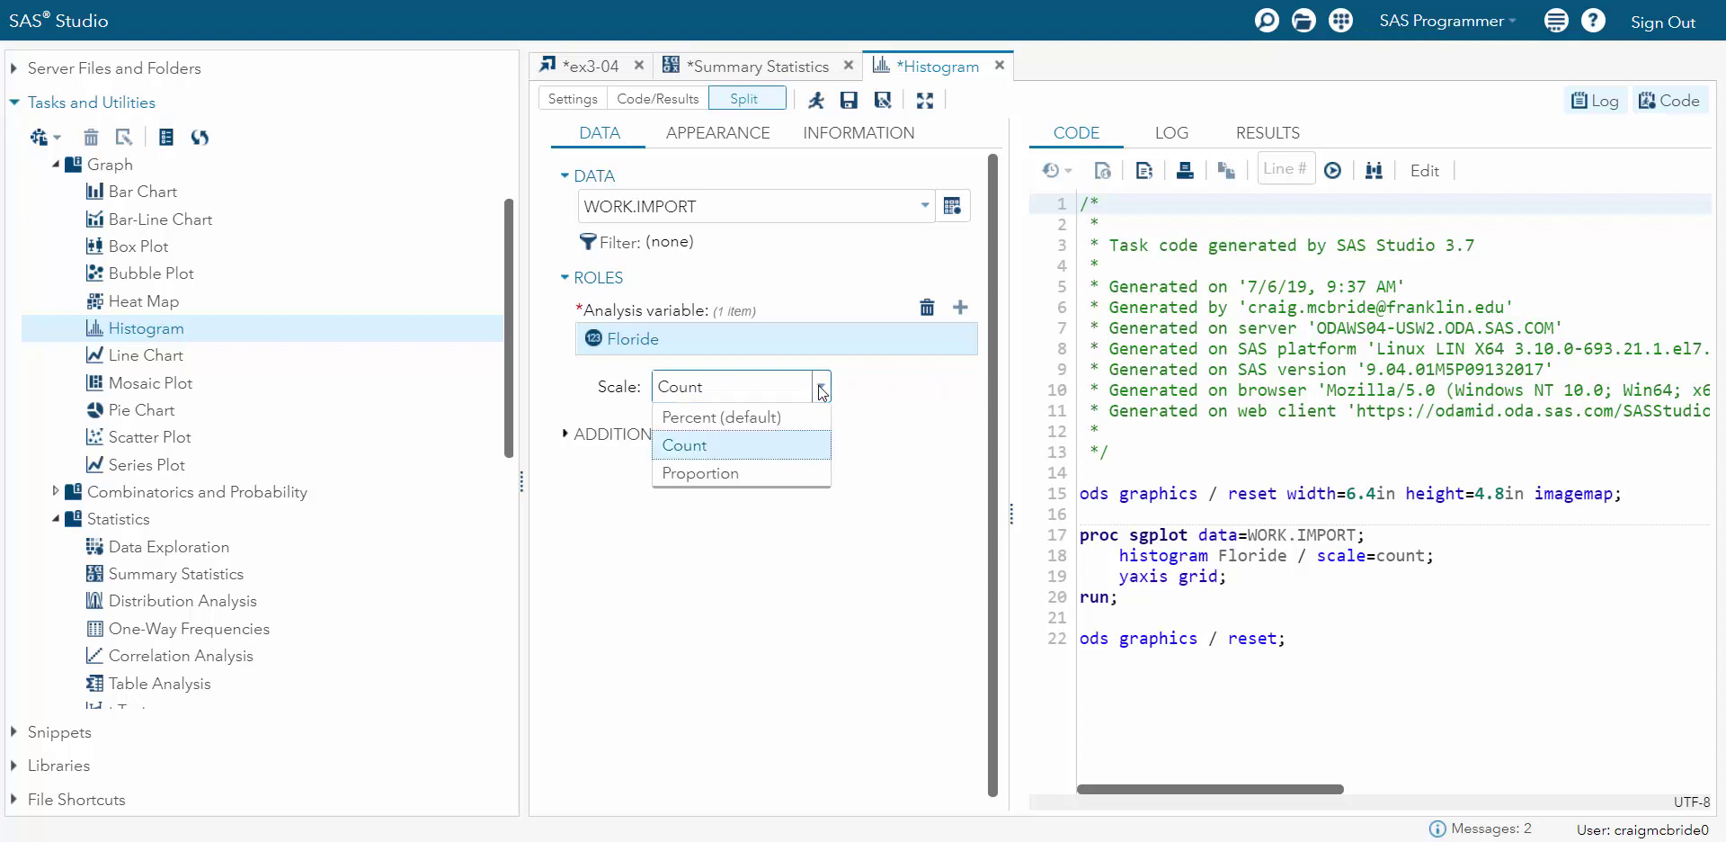
pyautogui.click(784, 471)
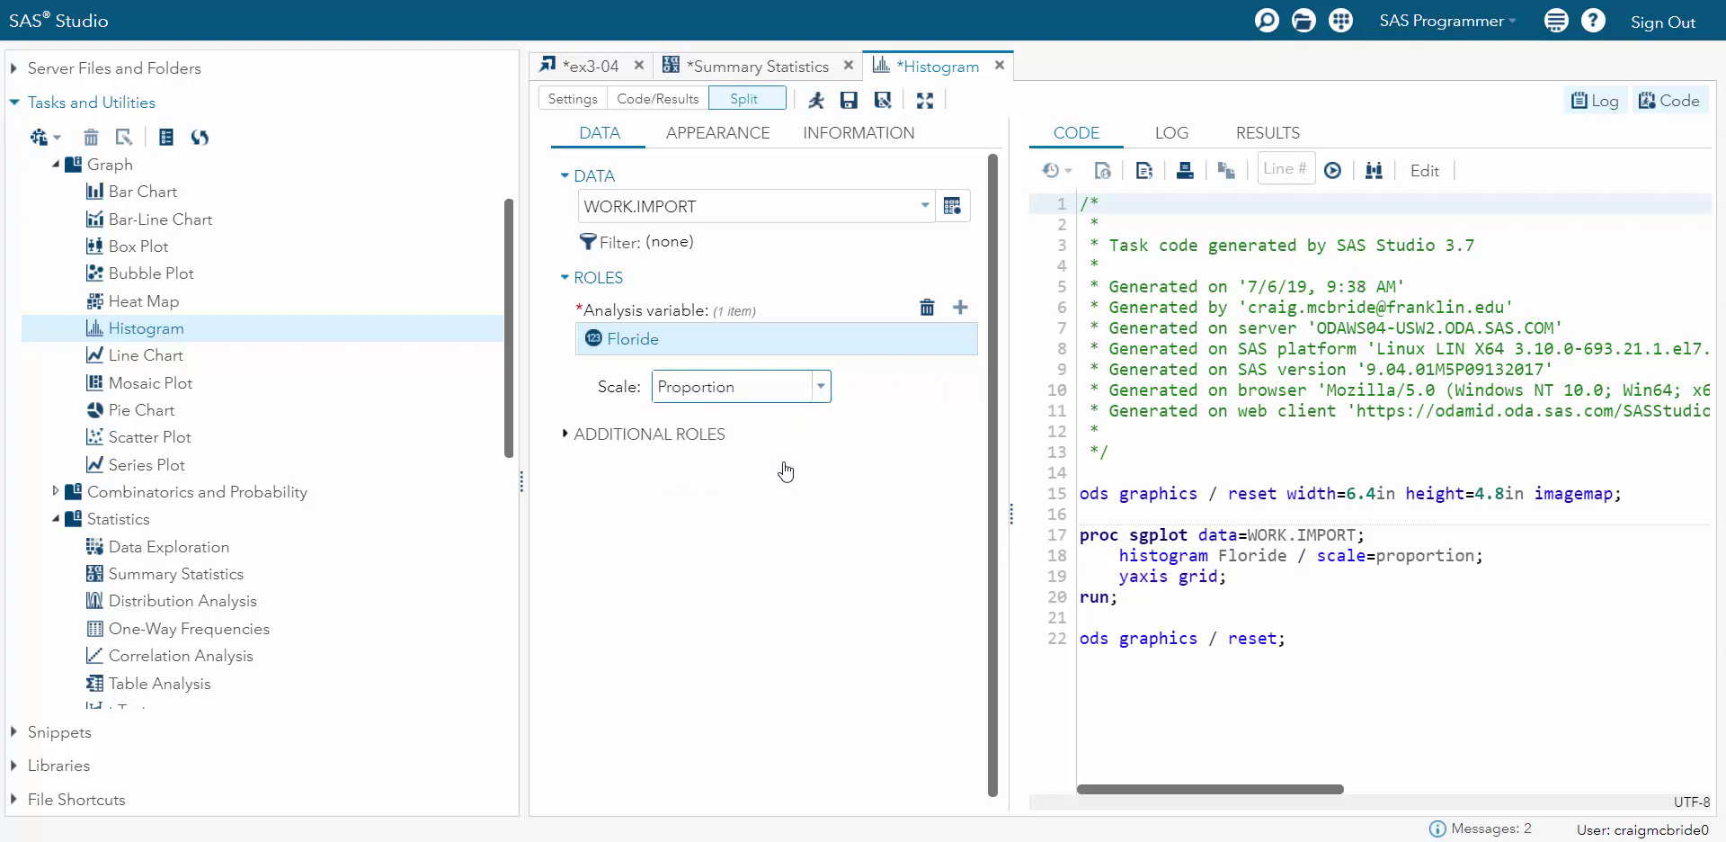
pyautogui.click(821, 387)
pyautogui.click(766, 411)
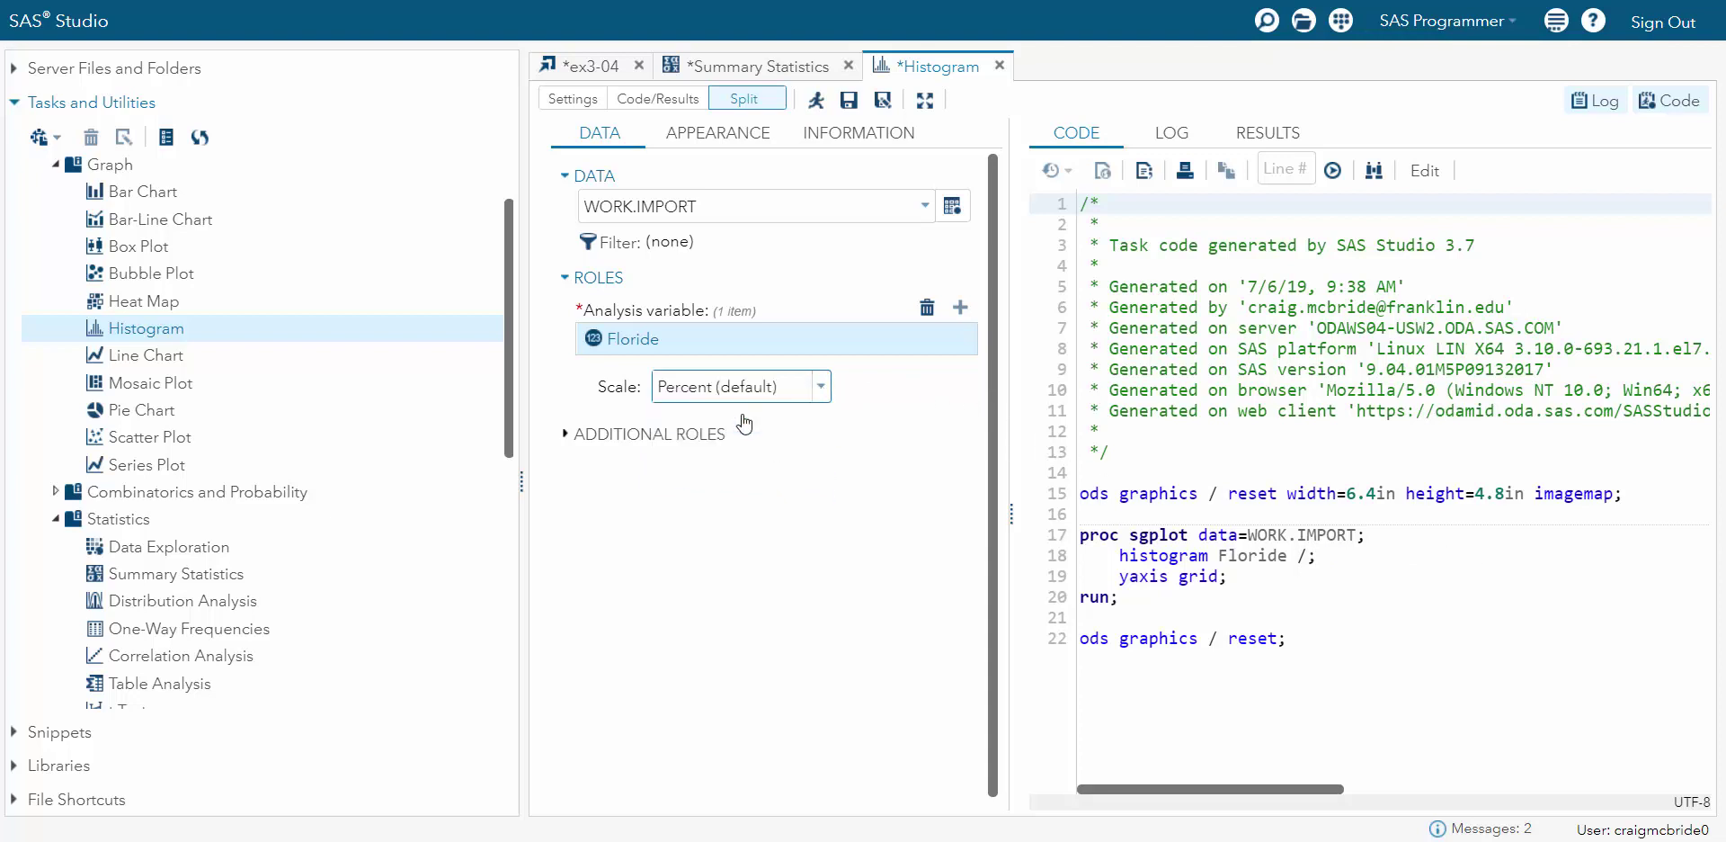
# Switch the histogram scale to Count, fix the number of bins at 7, and run it
pyautogui.click(821, 386)
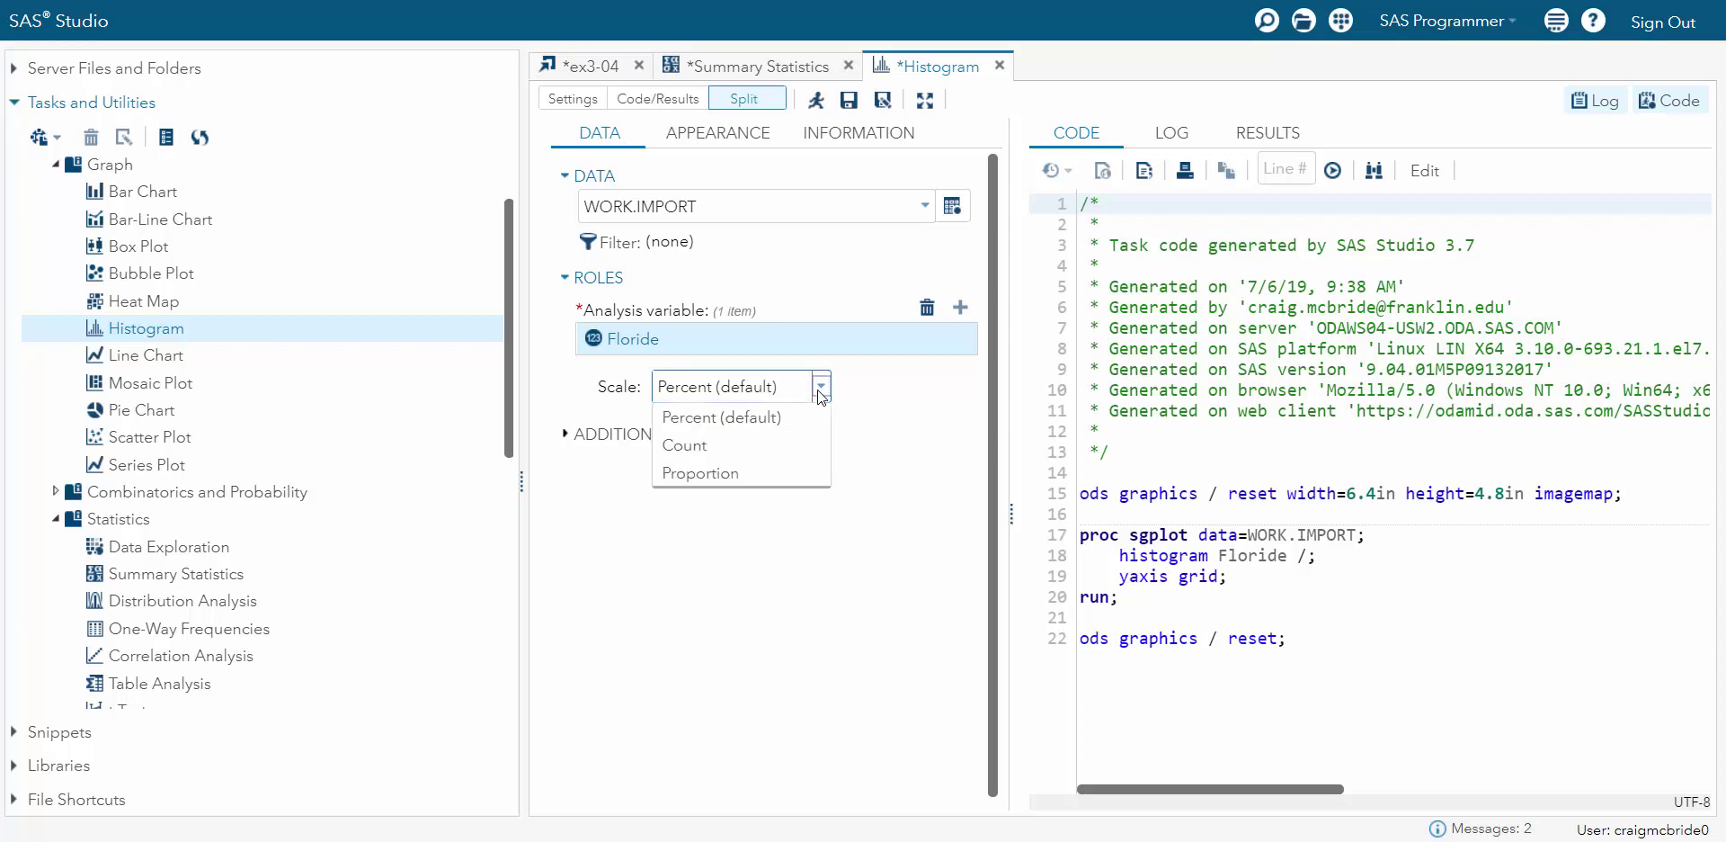
pyautogui.click(790, 444)
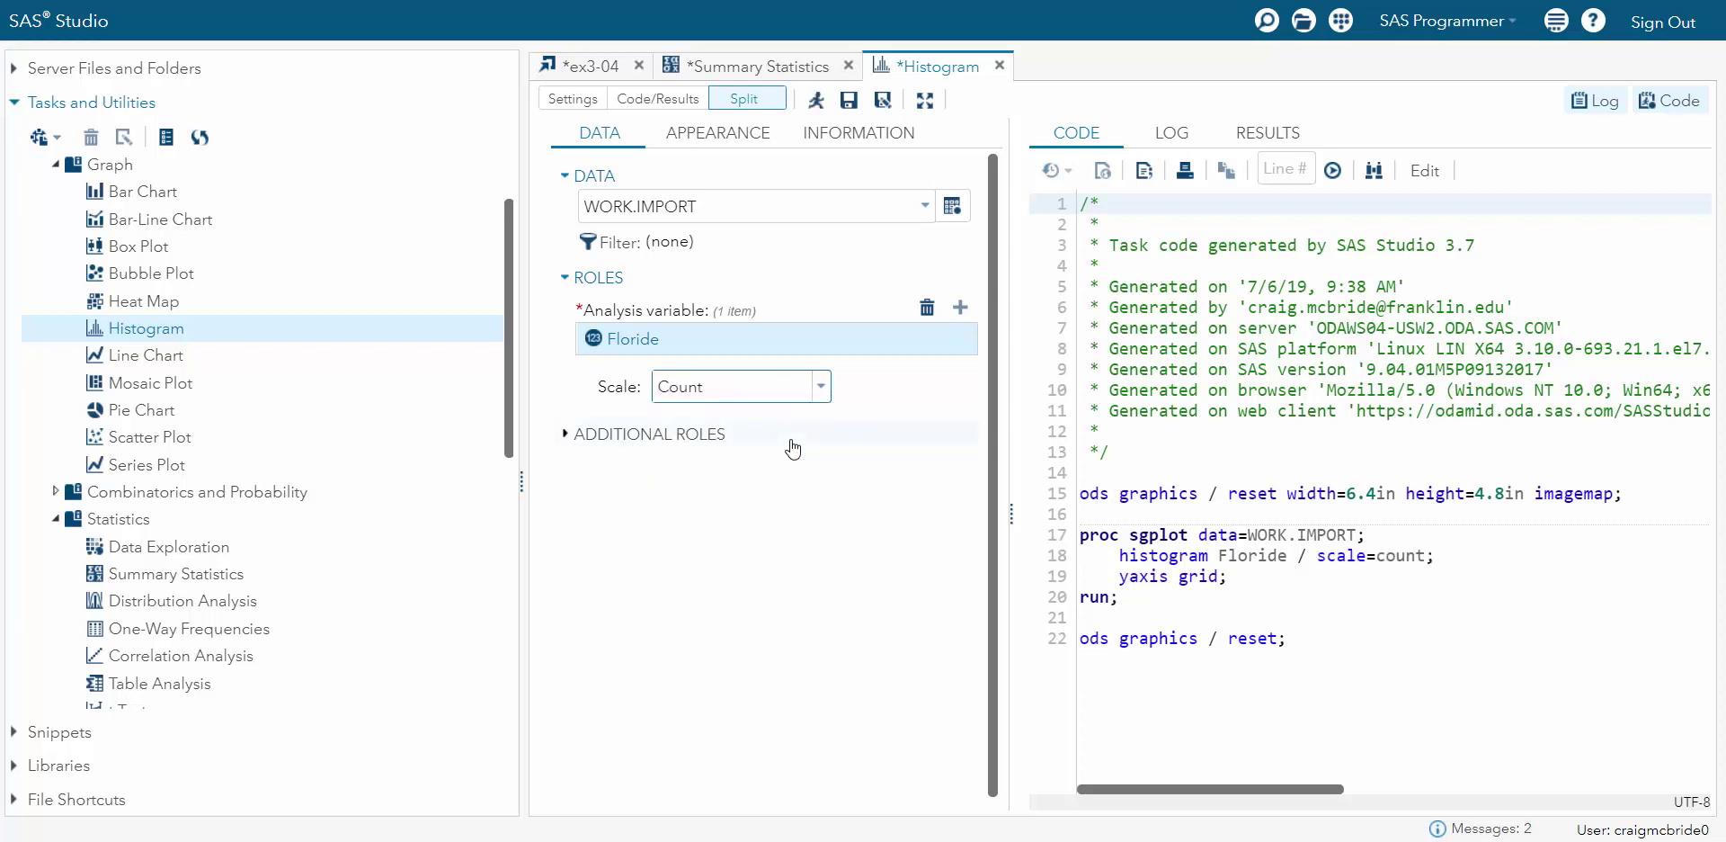
pyautogui.click(732, 140)
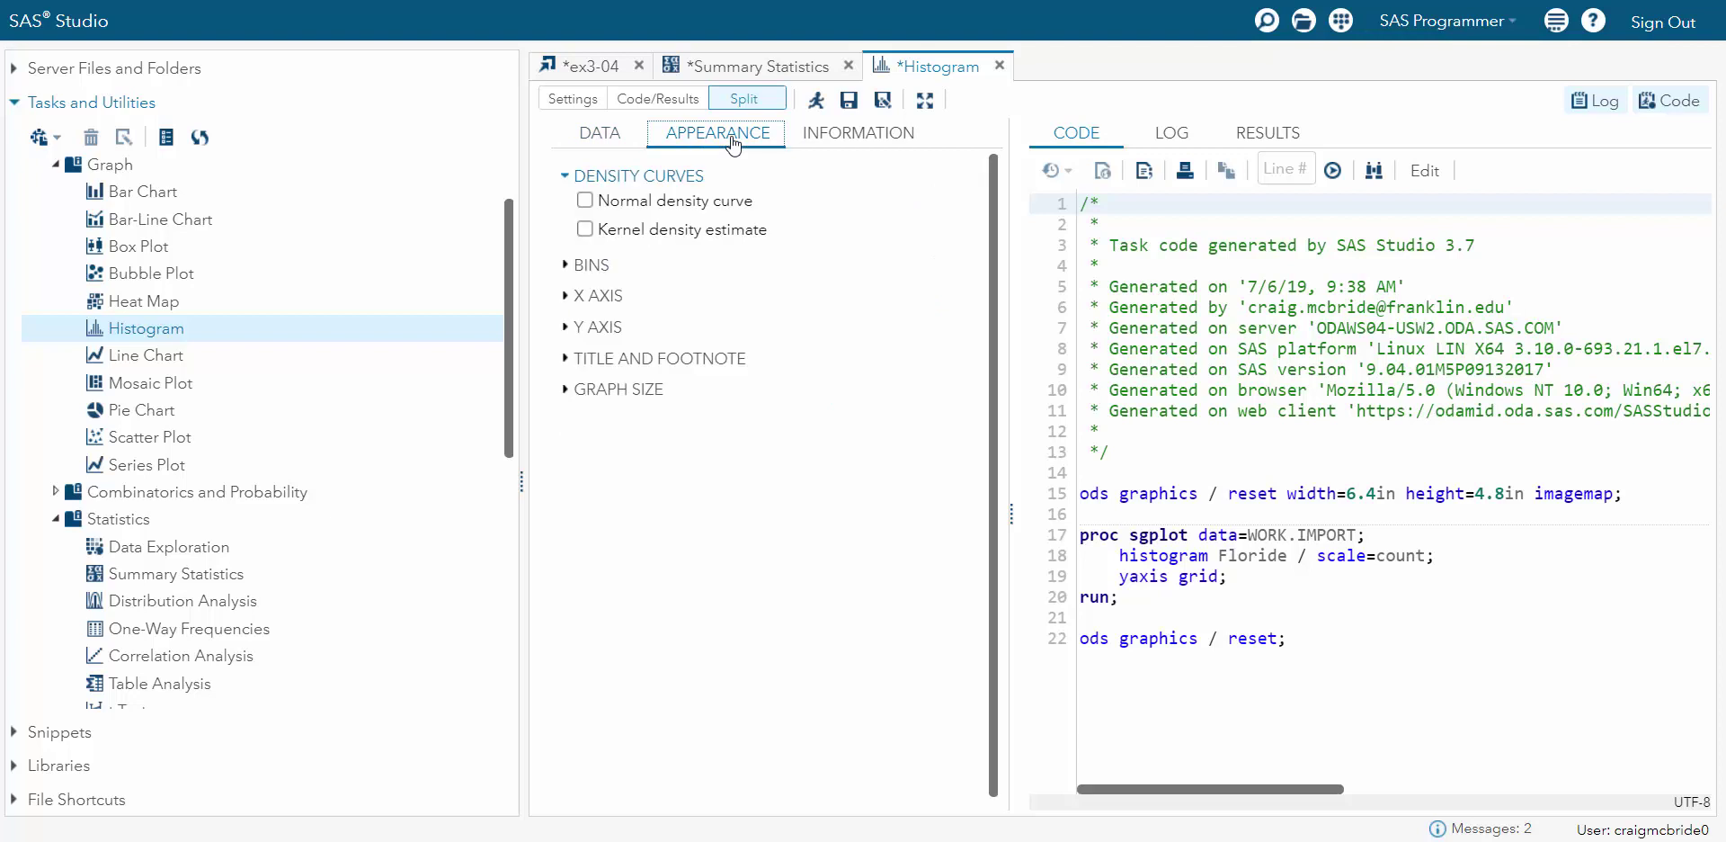
pyautogui.click(566, 266)
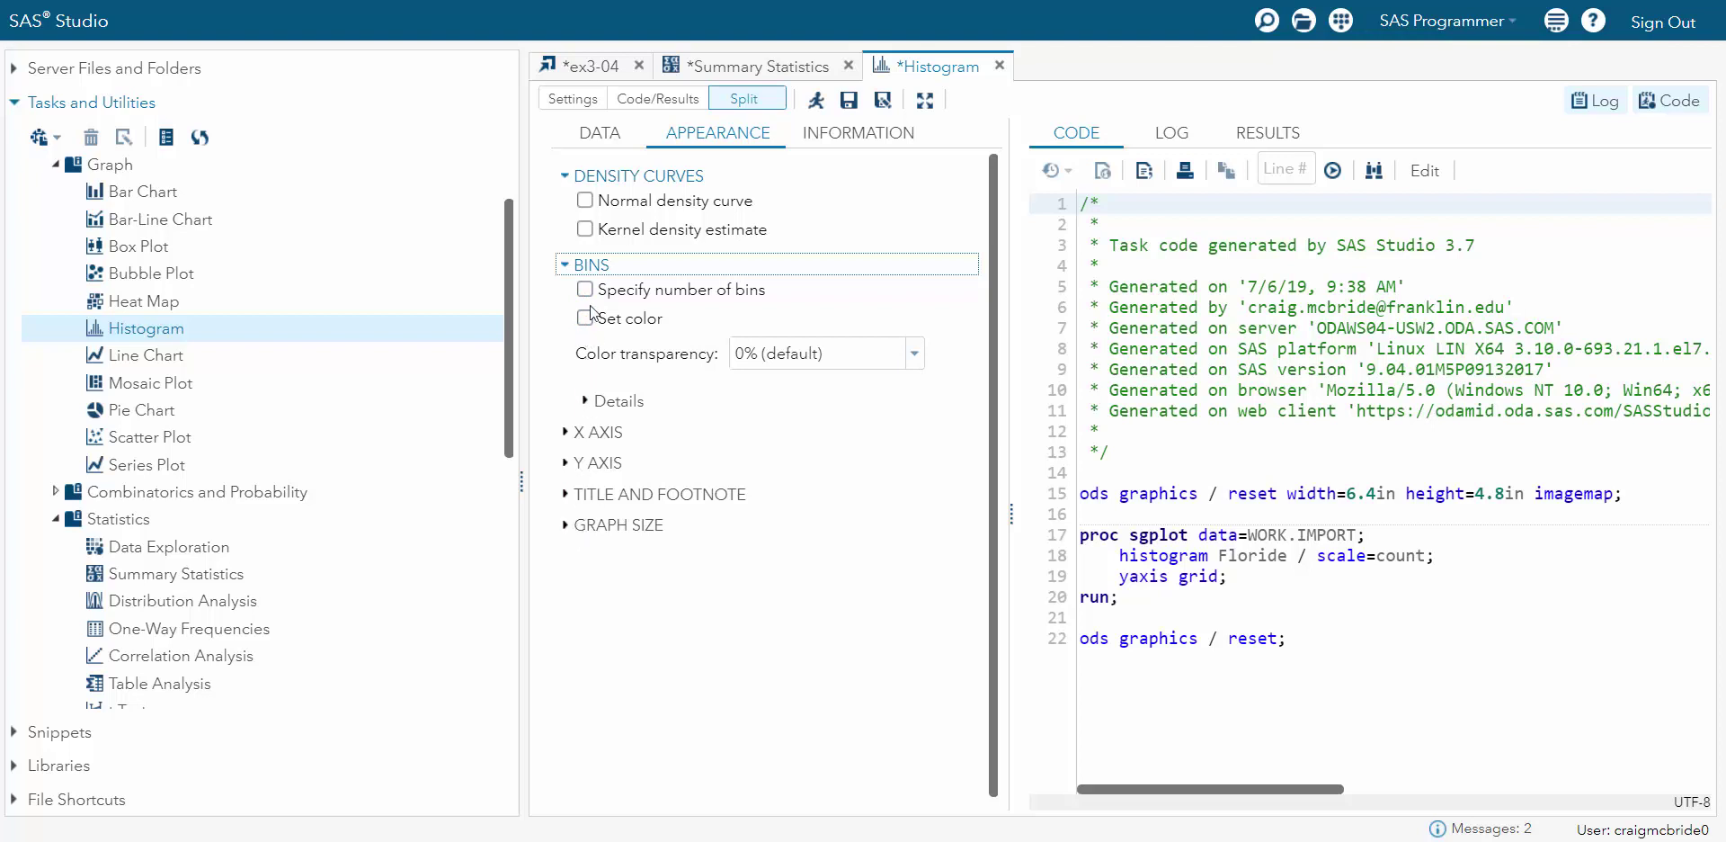
pyautogui.click(585, 288)
pyautogui.click(814, 319)
pyautogui.click(815, 319)
pyautogui.click(814, 319)
pyautogui.click(814, 319)
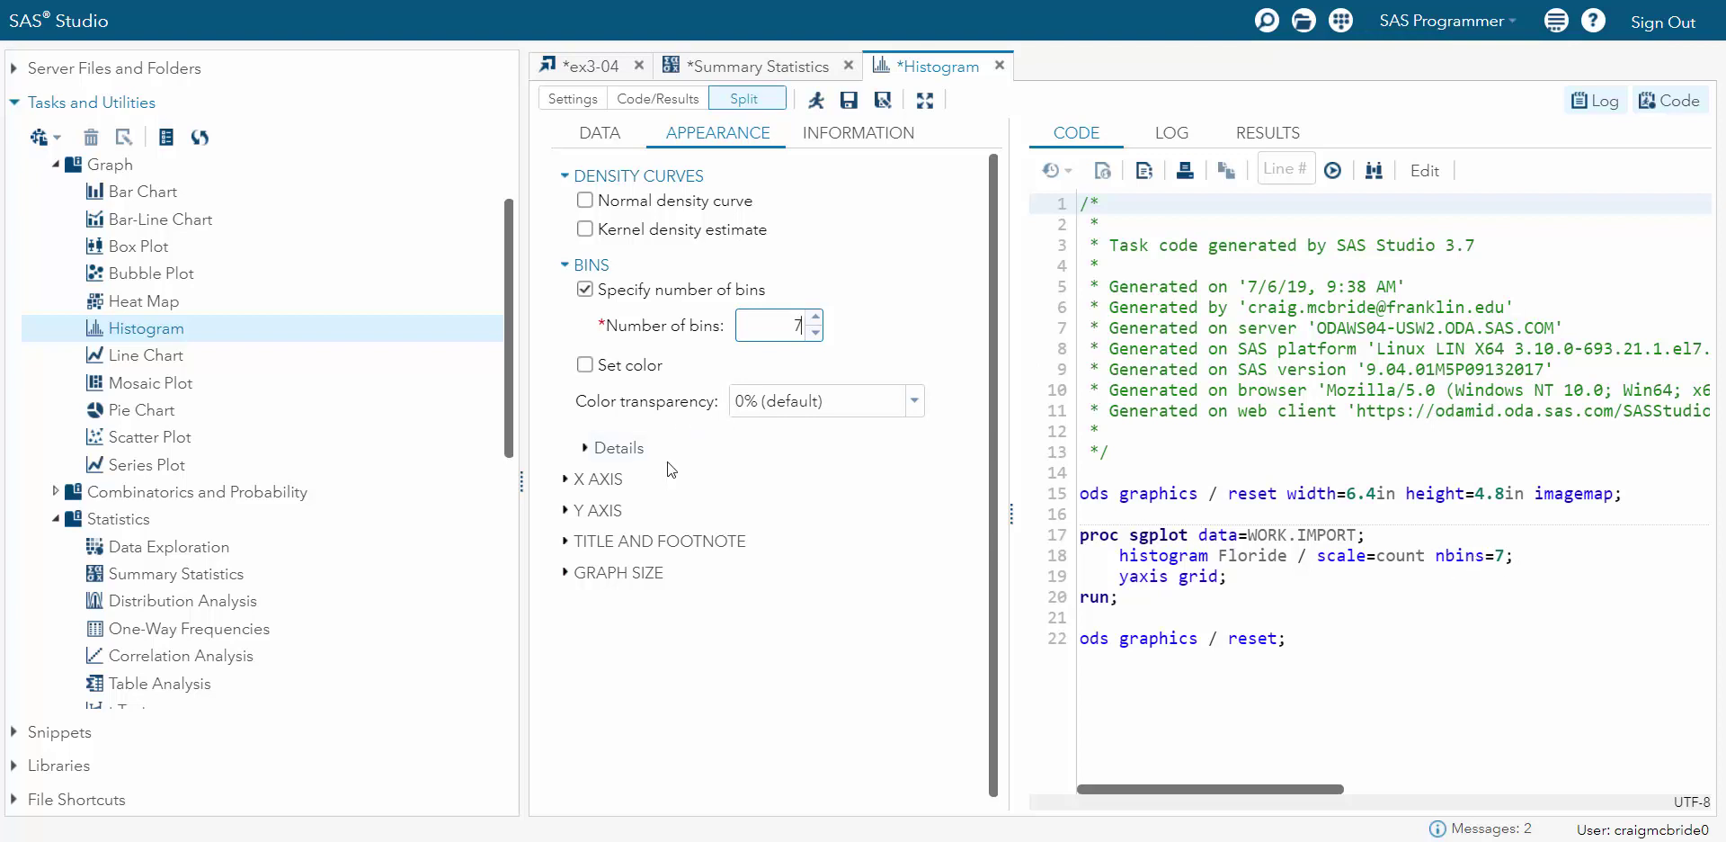
pyautogui.click(816, 100)
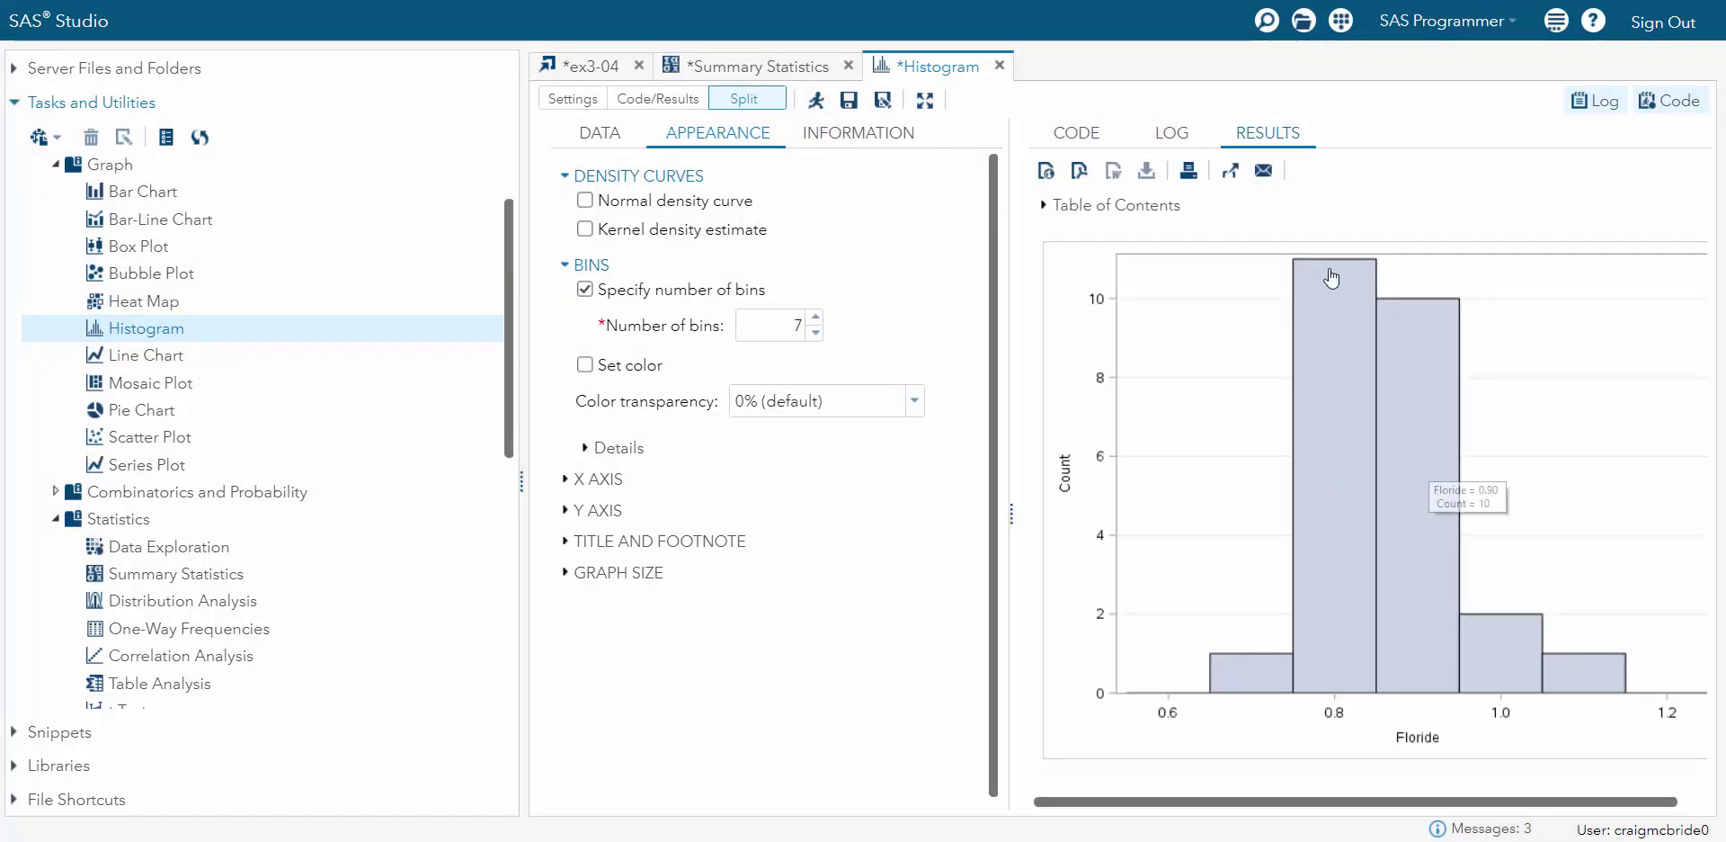
# Show the generated code and place the cursor before scale=count on line 18
pyautogui.click(1098, 135)
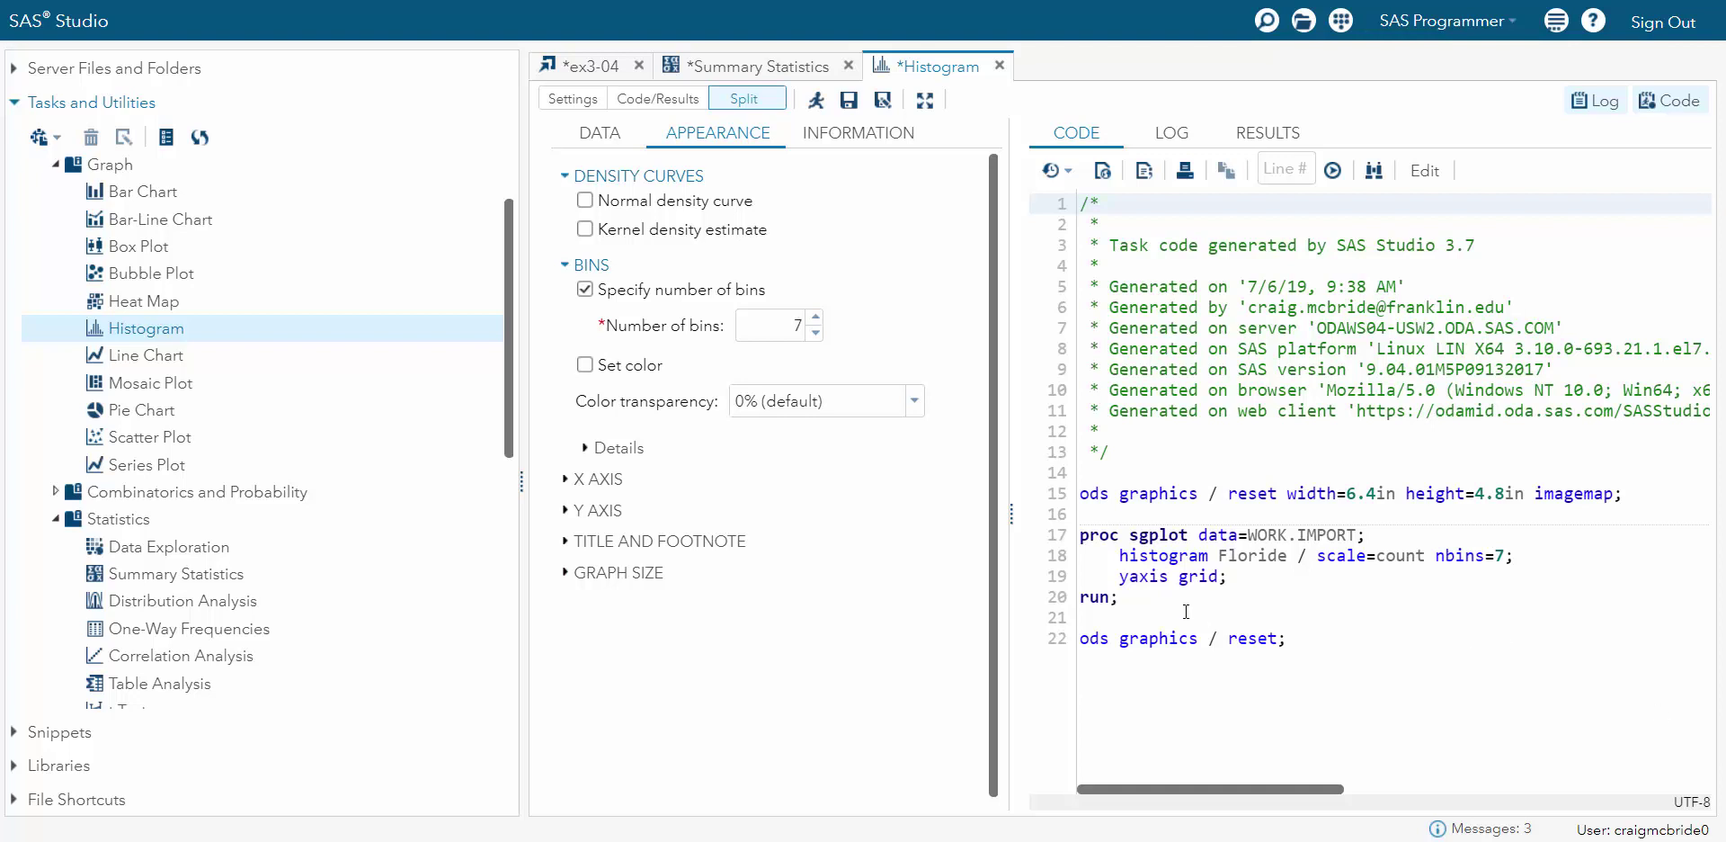
pyautogui.click(1122, 556)
pyautogui.moveTo(1171, 558); pyautogui.dragTo(1516, 559)
pyautogui.click(1129, 559)
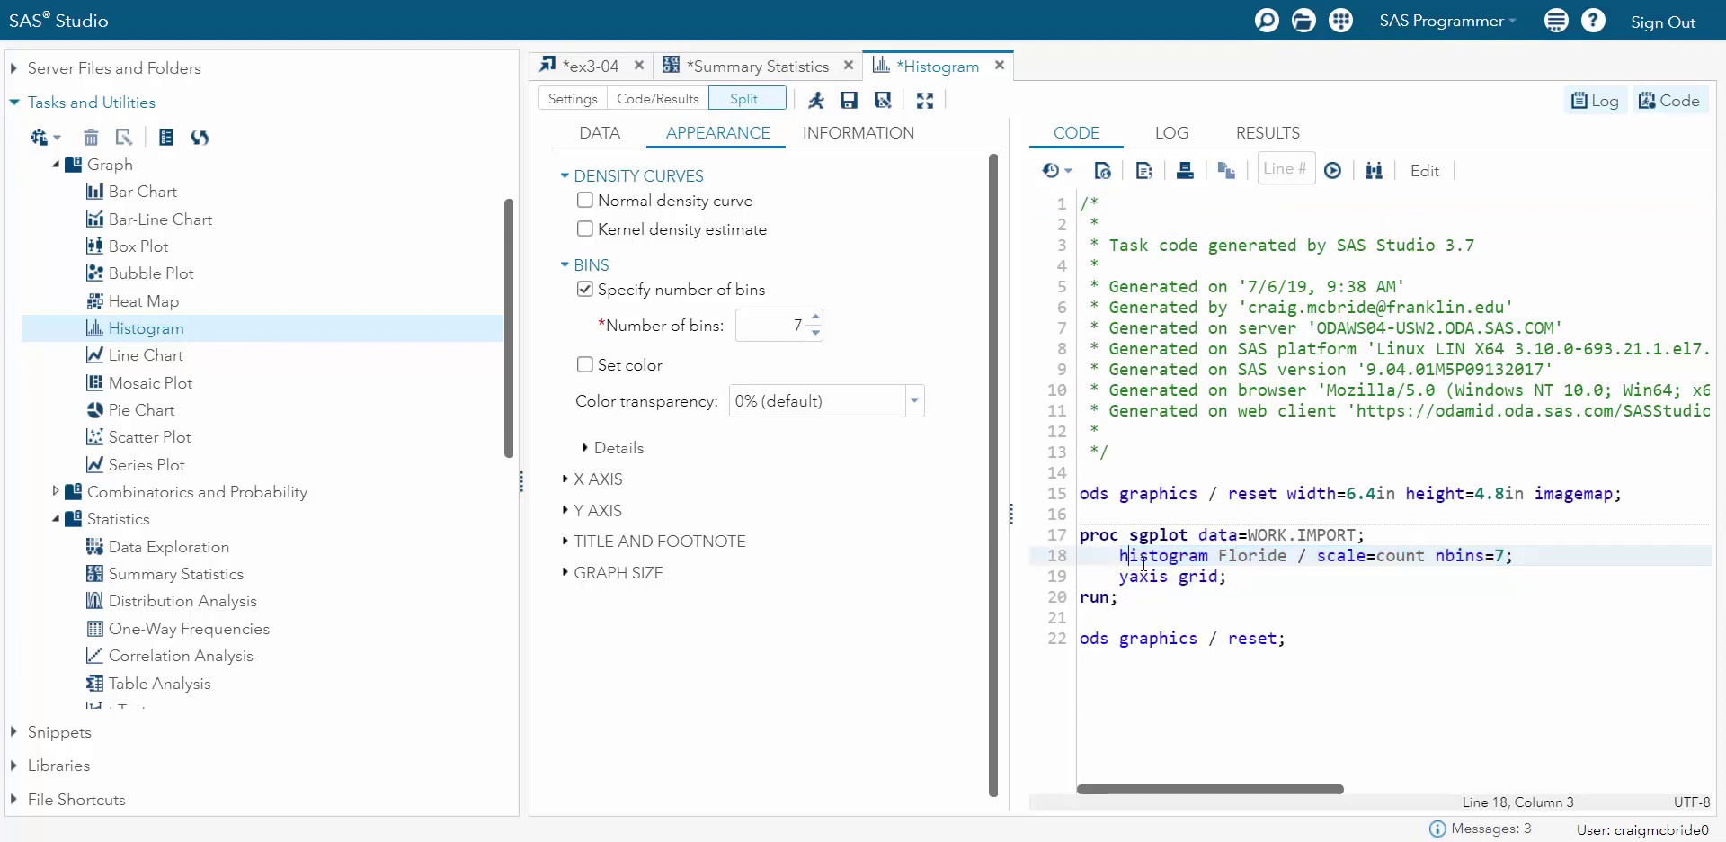
pyautogui.click(1317, 555)
# Make the code an editable program and move the histogram options onto an indented new line
pyautogui.click(1425, 170)
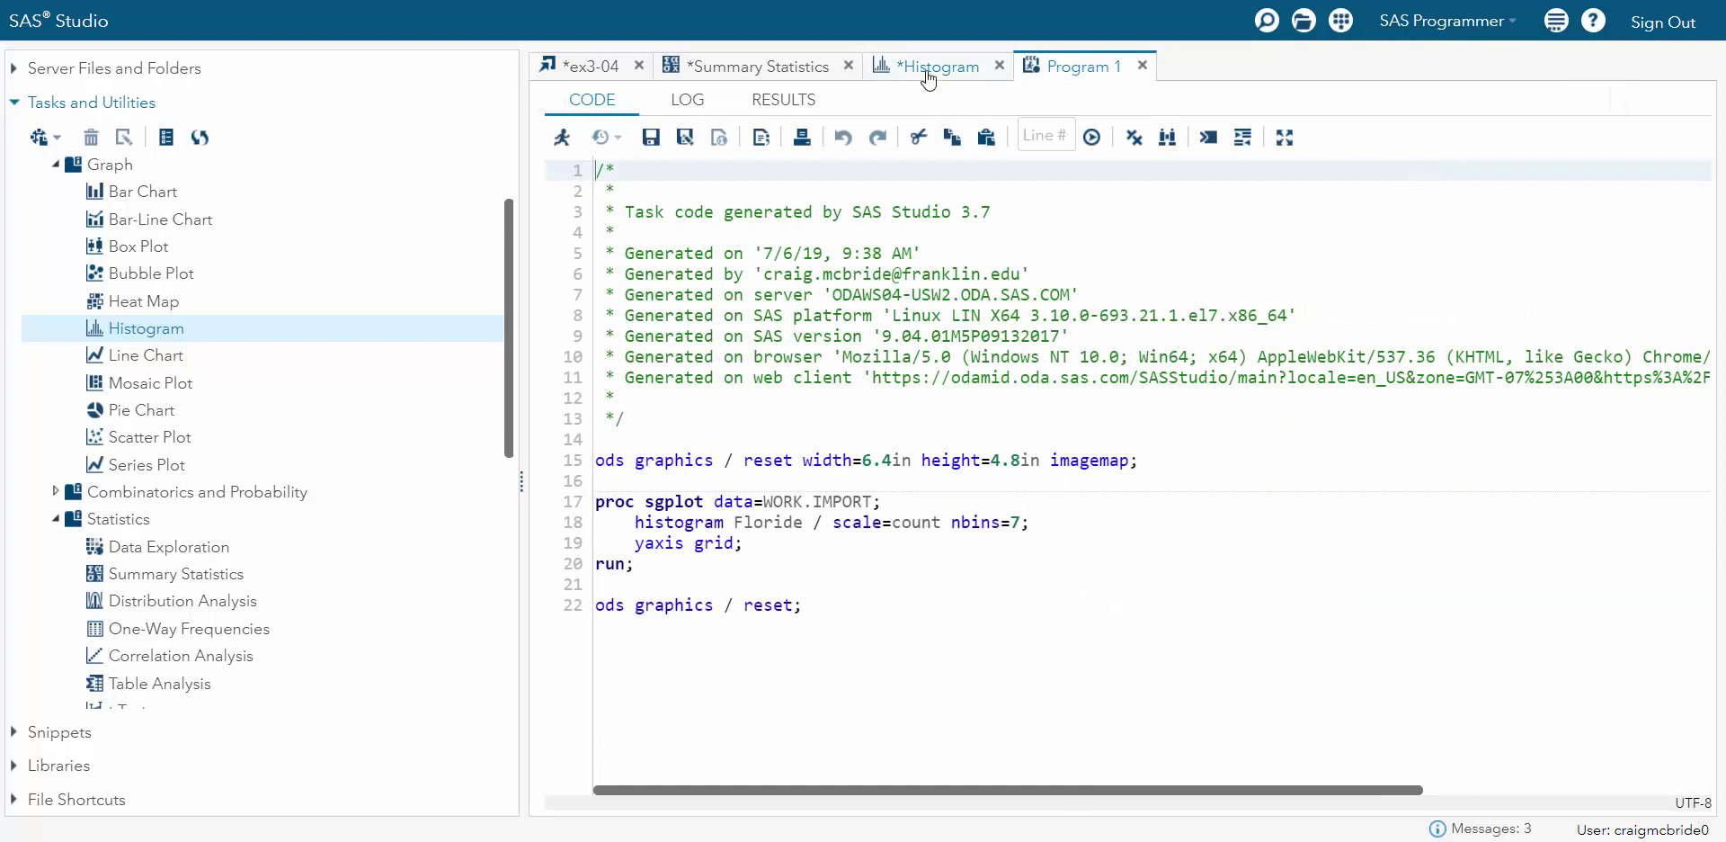
pyautogui.click(835, 523)
pyautogui.press('Return')
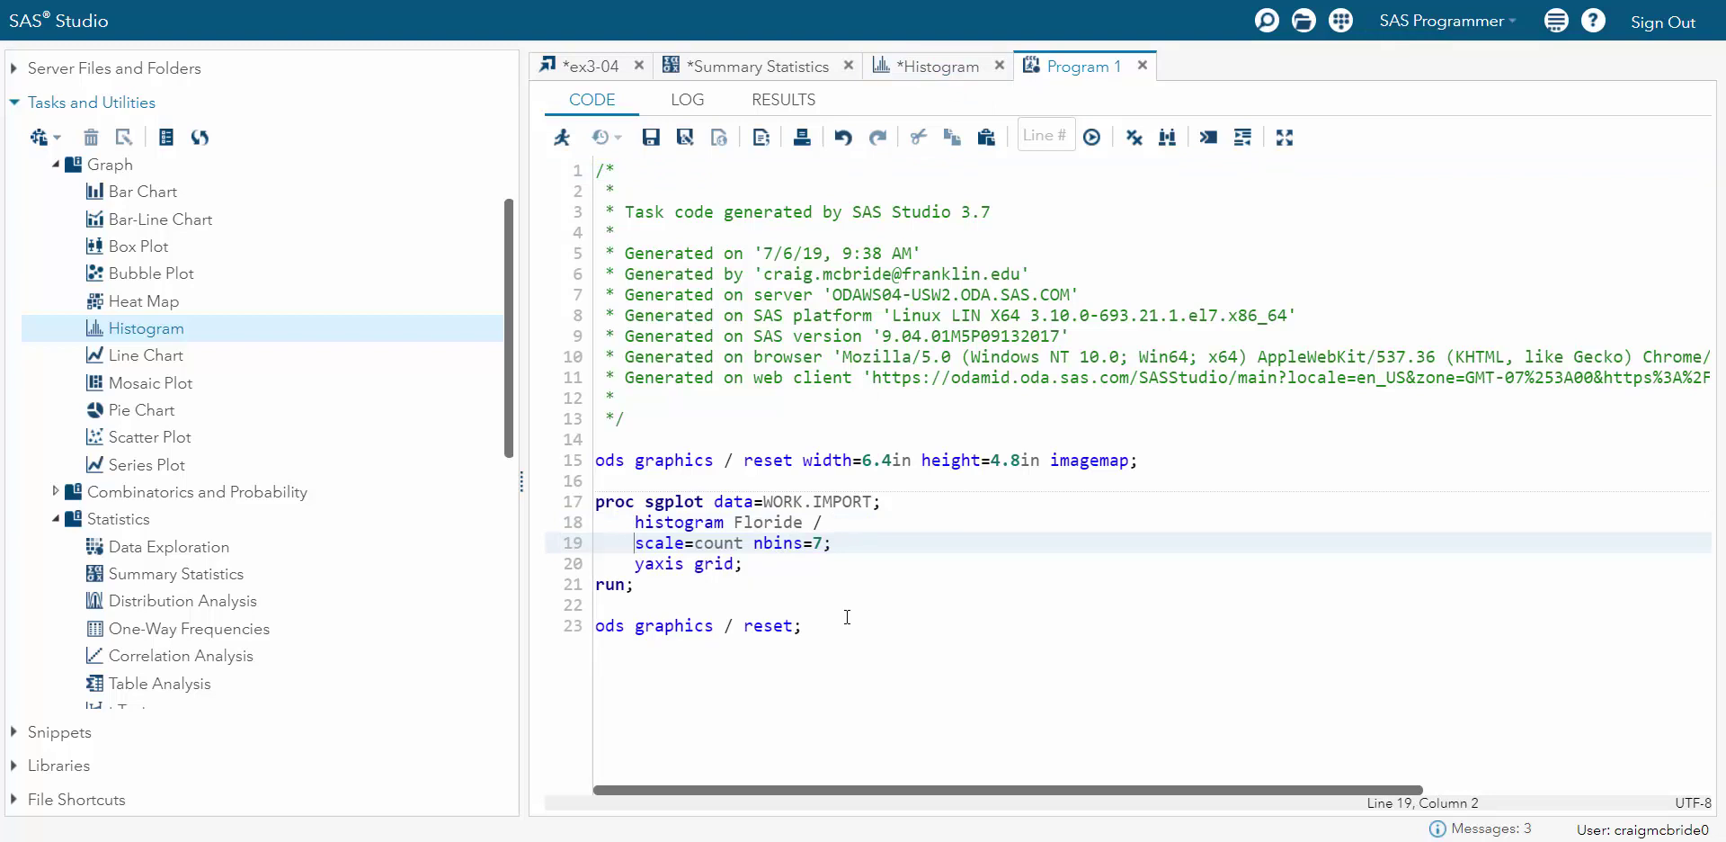
pyautogui.press('Tab')
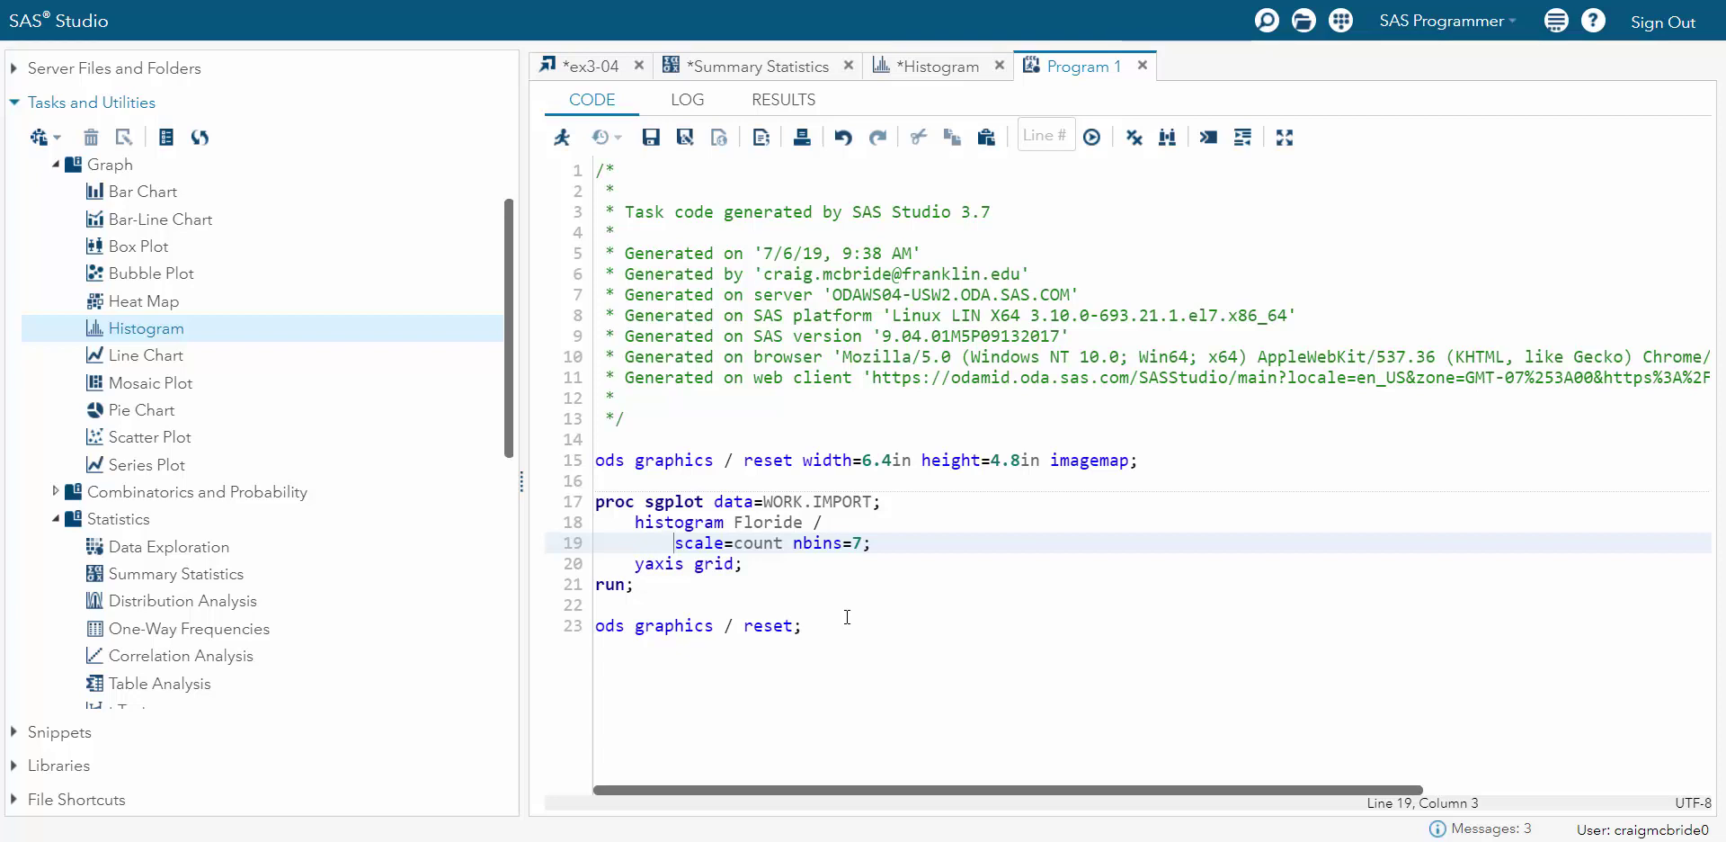
pyautogui.press('Left')
pyautogui.press('Tab')
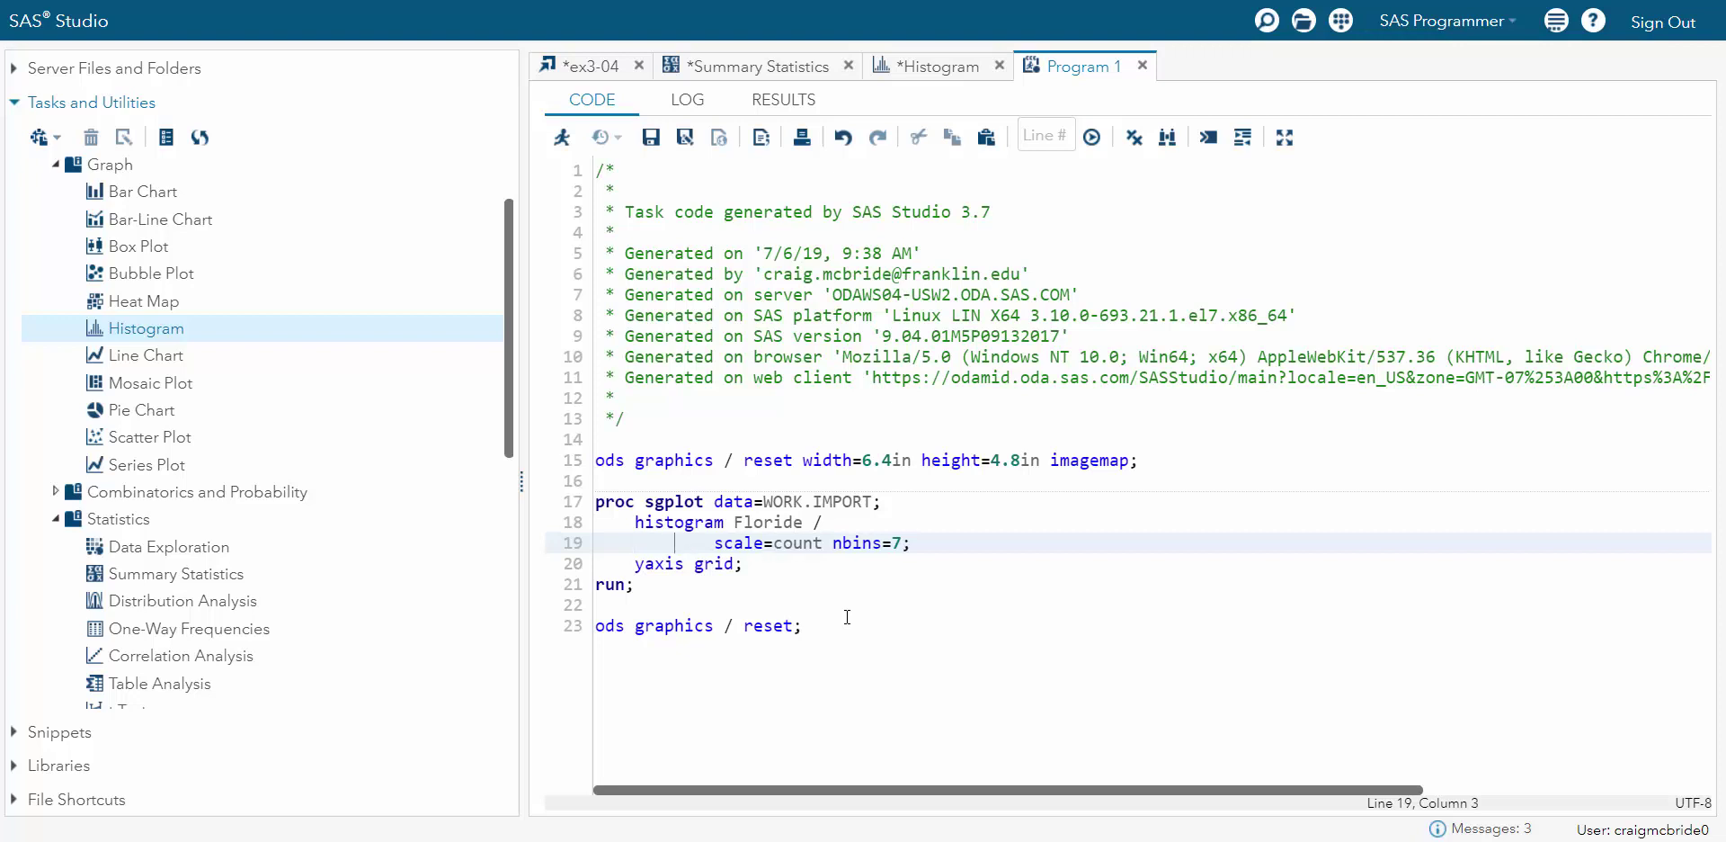
# Add binstart=.705 to the histogram options
pyautogui.write('bin')
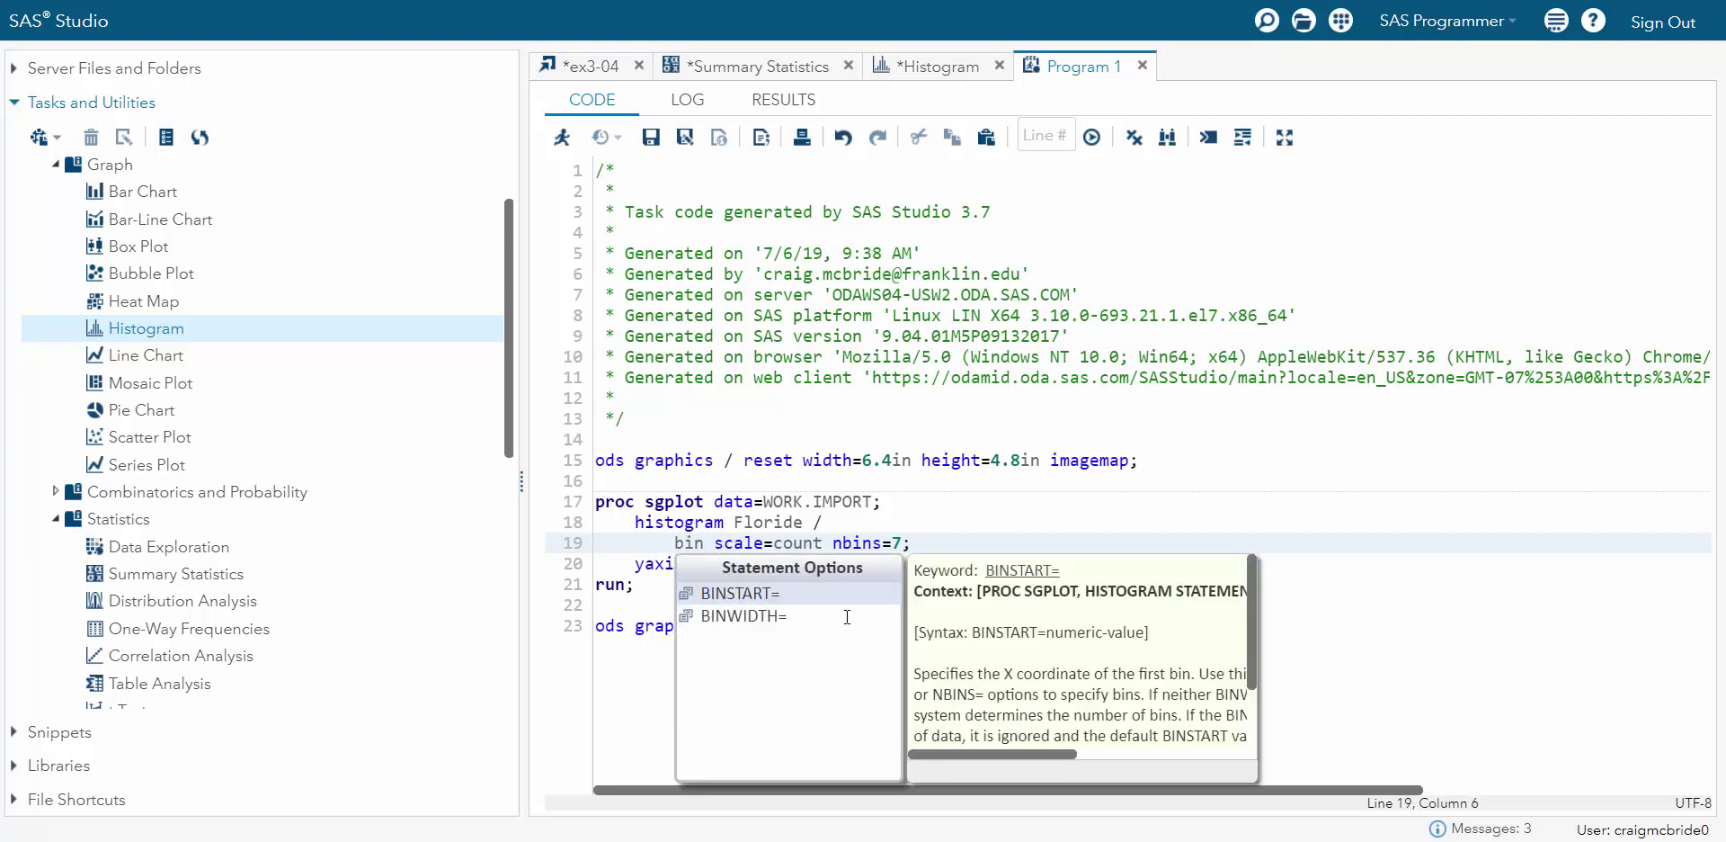
pyautogui.doubleClick(726, 597)
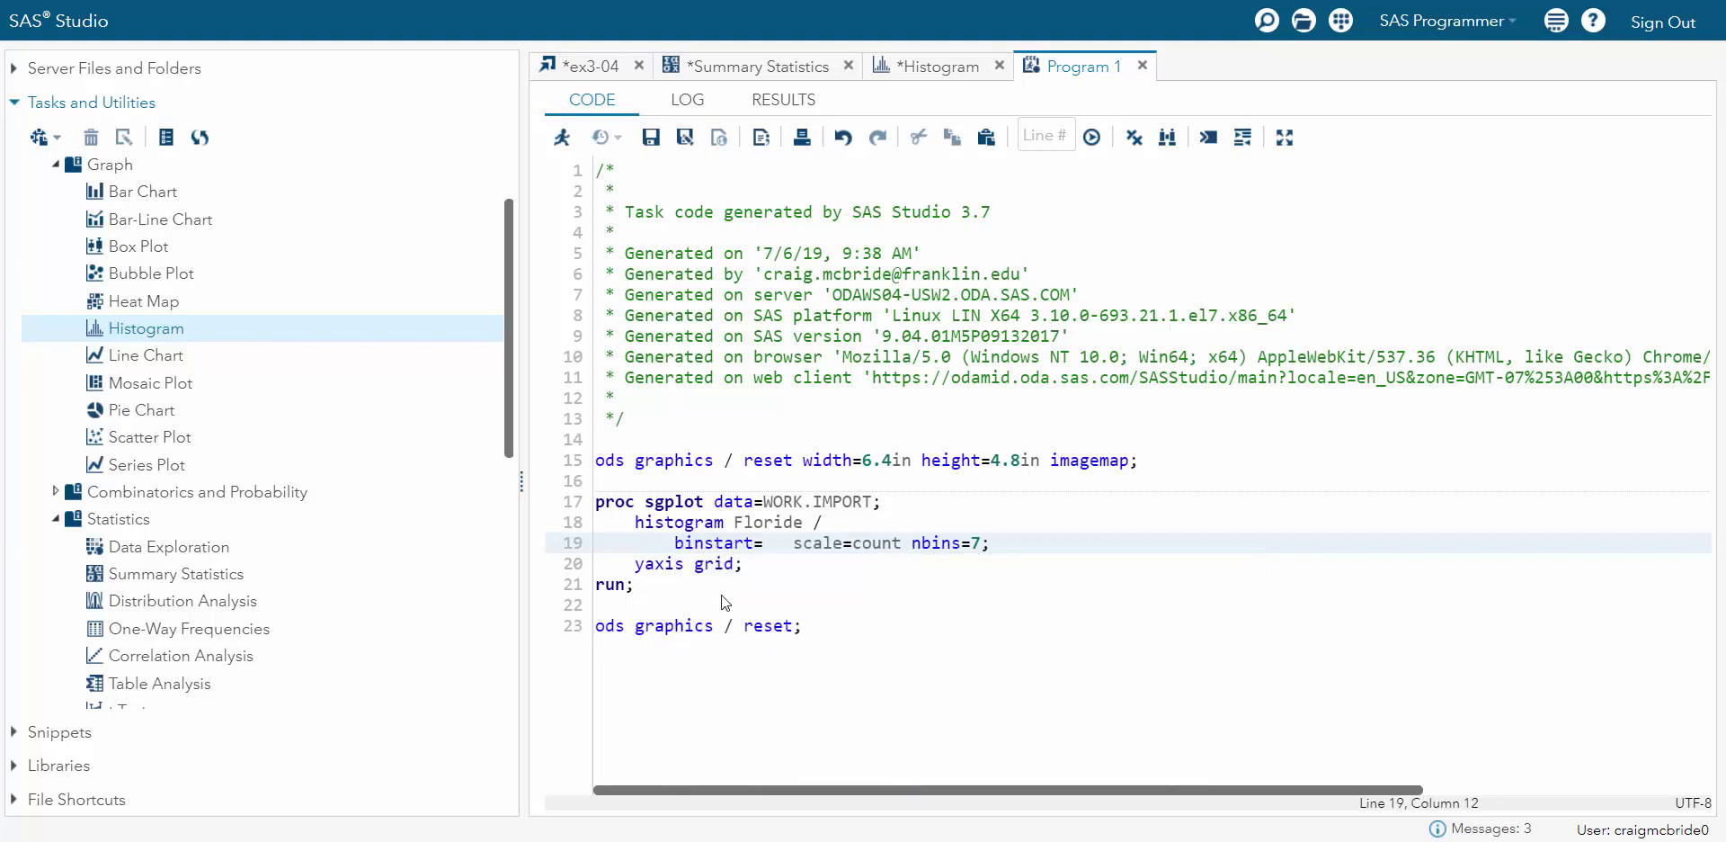
pyautogui.press('Right')
pyautogui.write('.705')
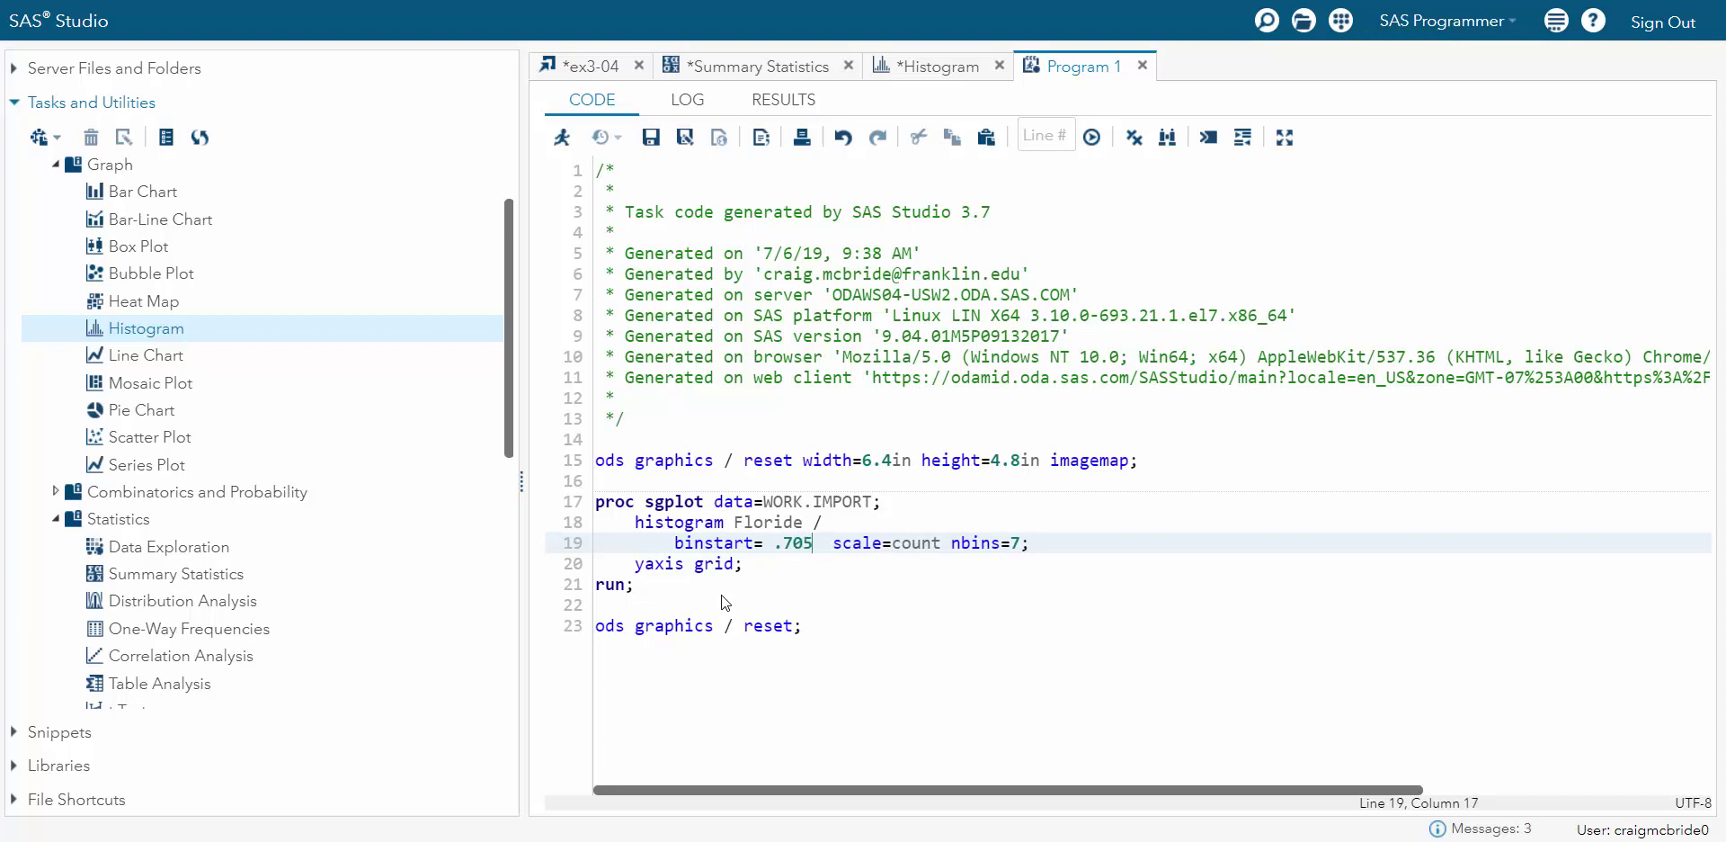
pyautogui.press('Right')
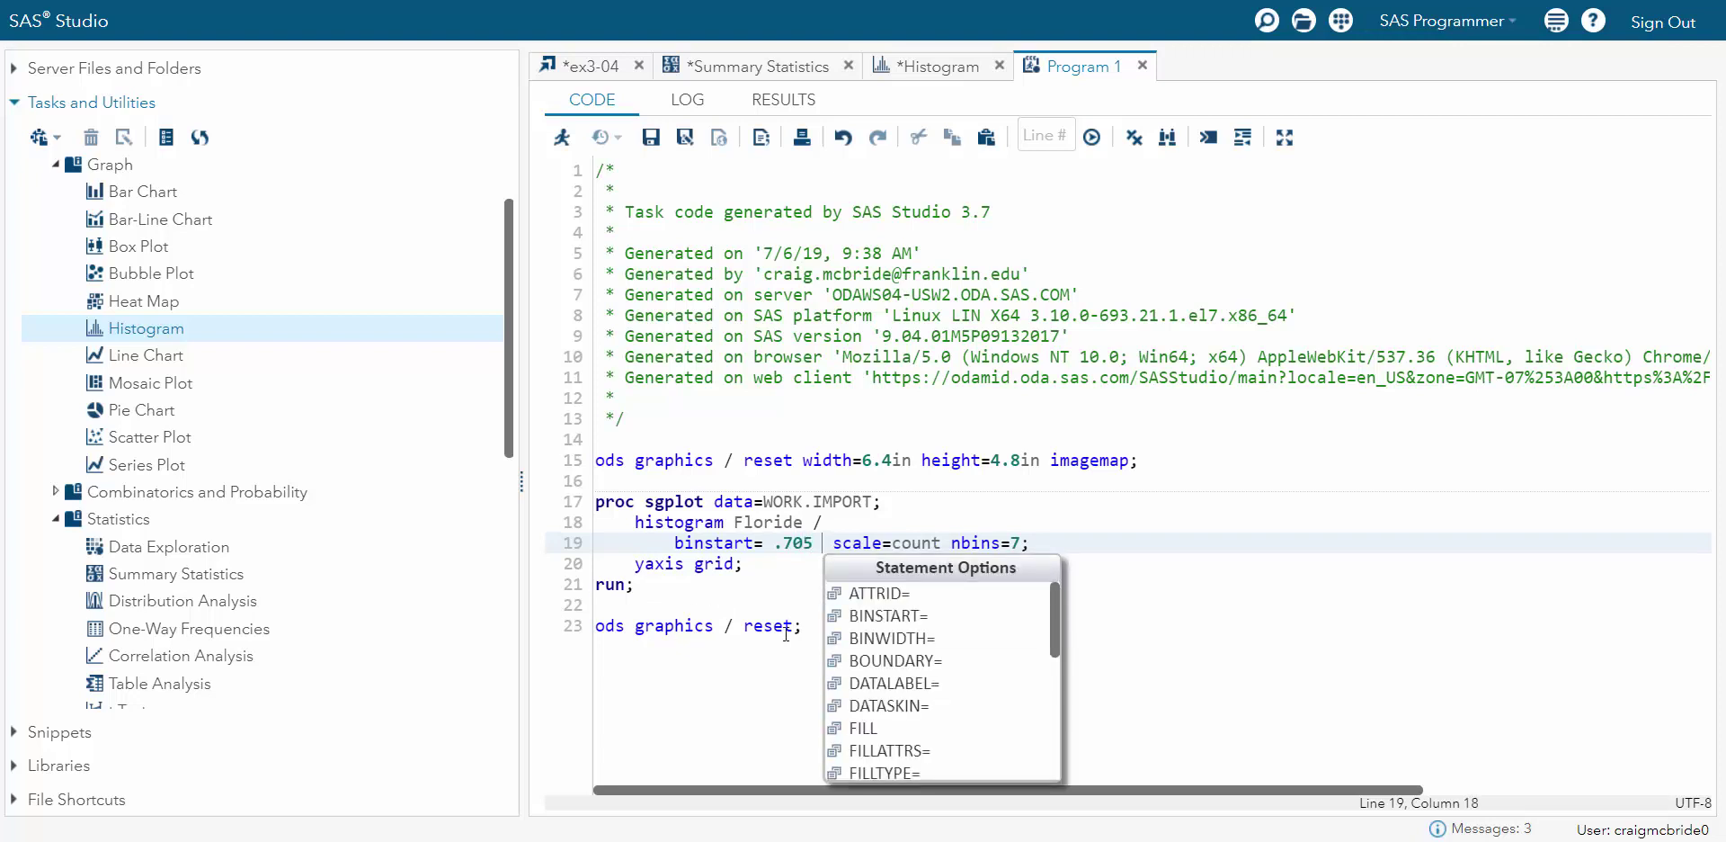
# Add binwidth=.05 after the bin start and tidy the spacing before scale=count
pyautogui.doubleClick(895, 639)
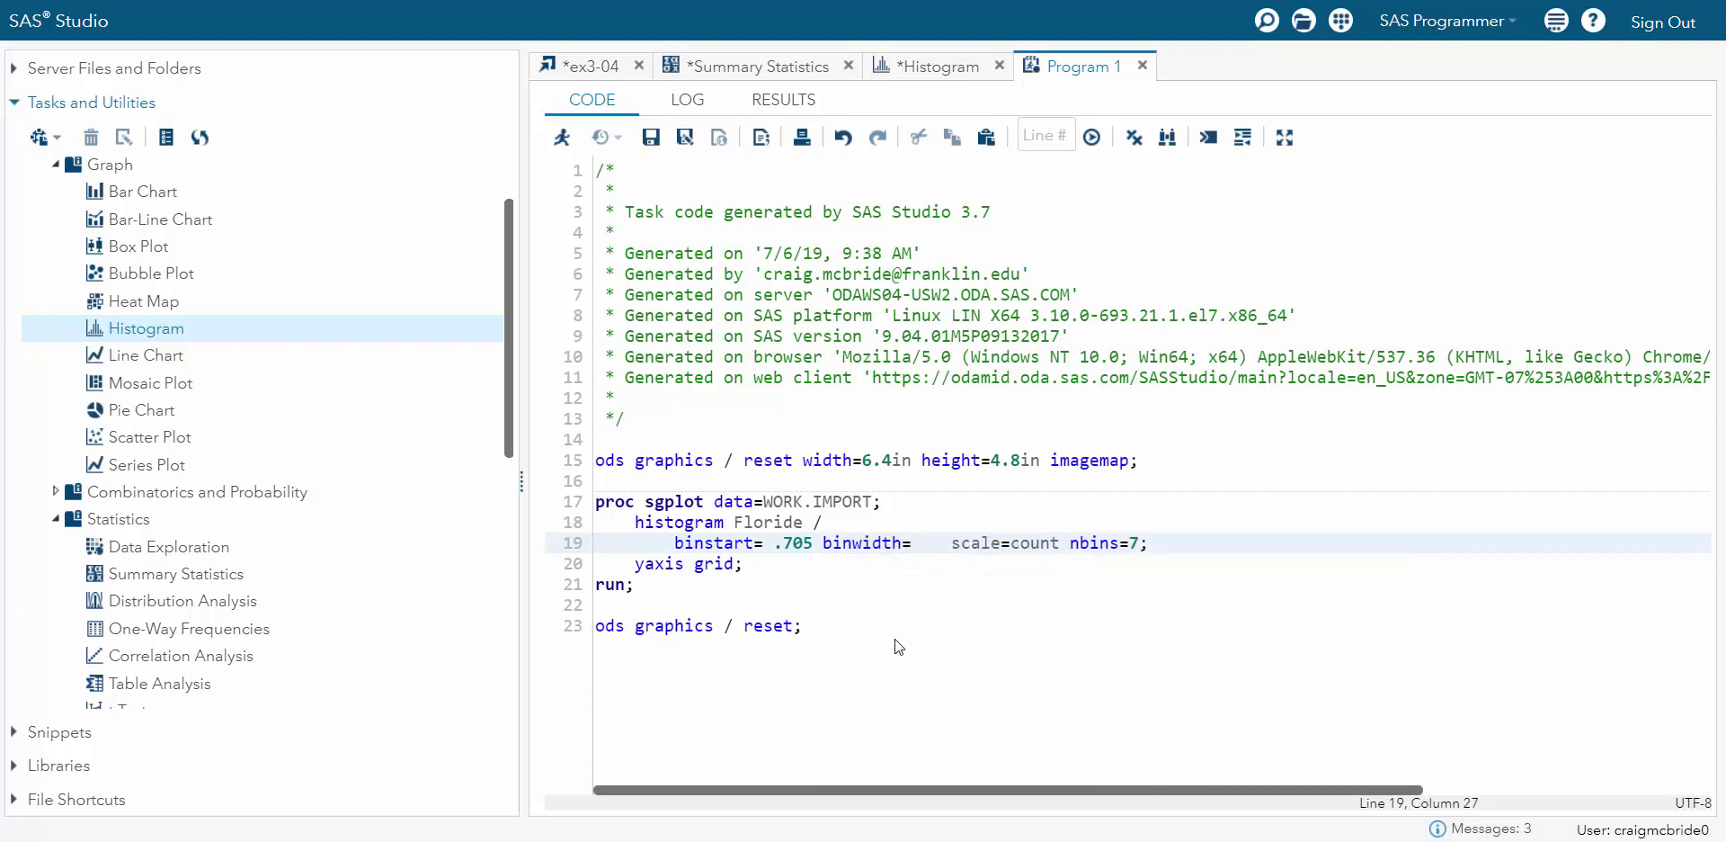
pyautogui.write('.05')
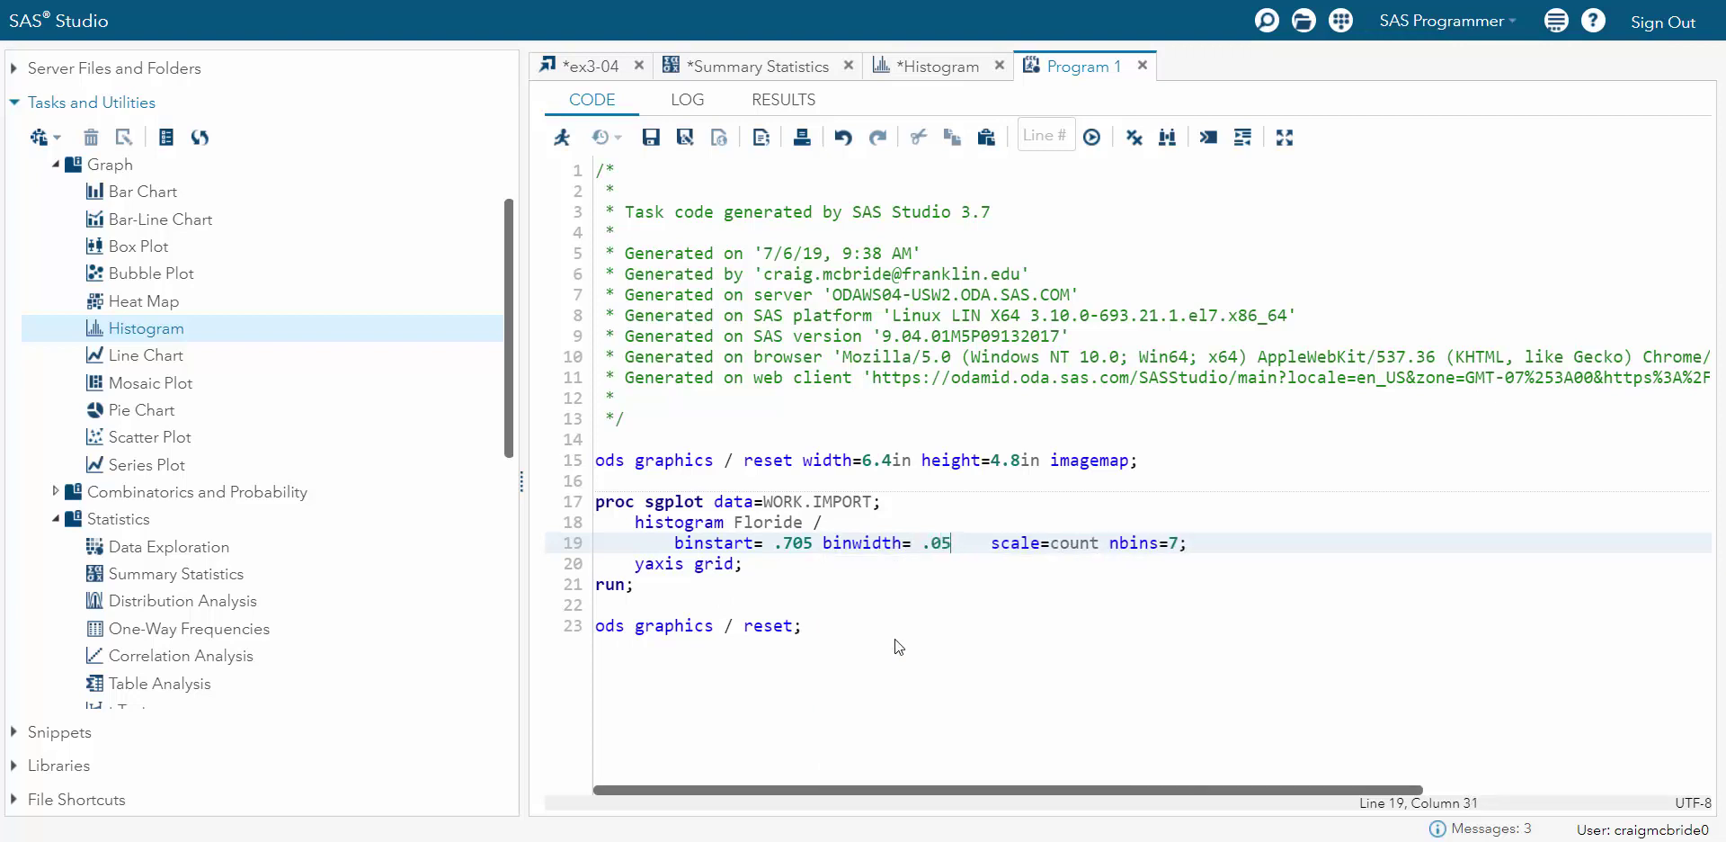
pyautogui.press('Delete')
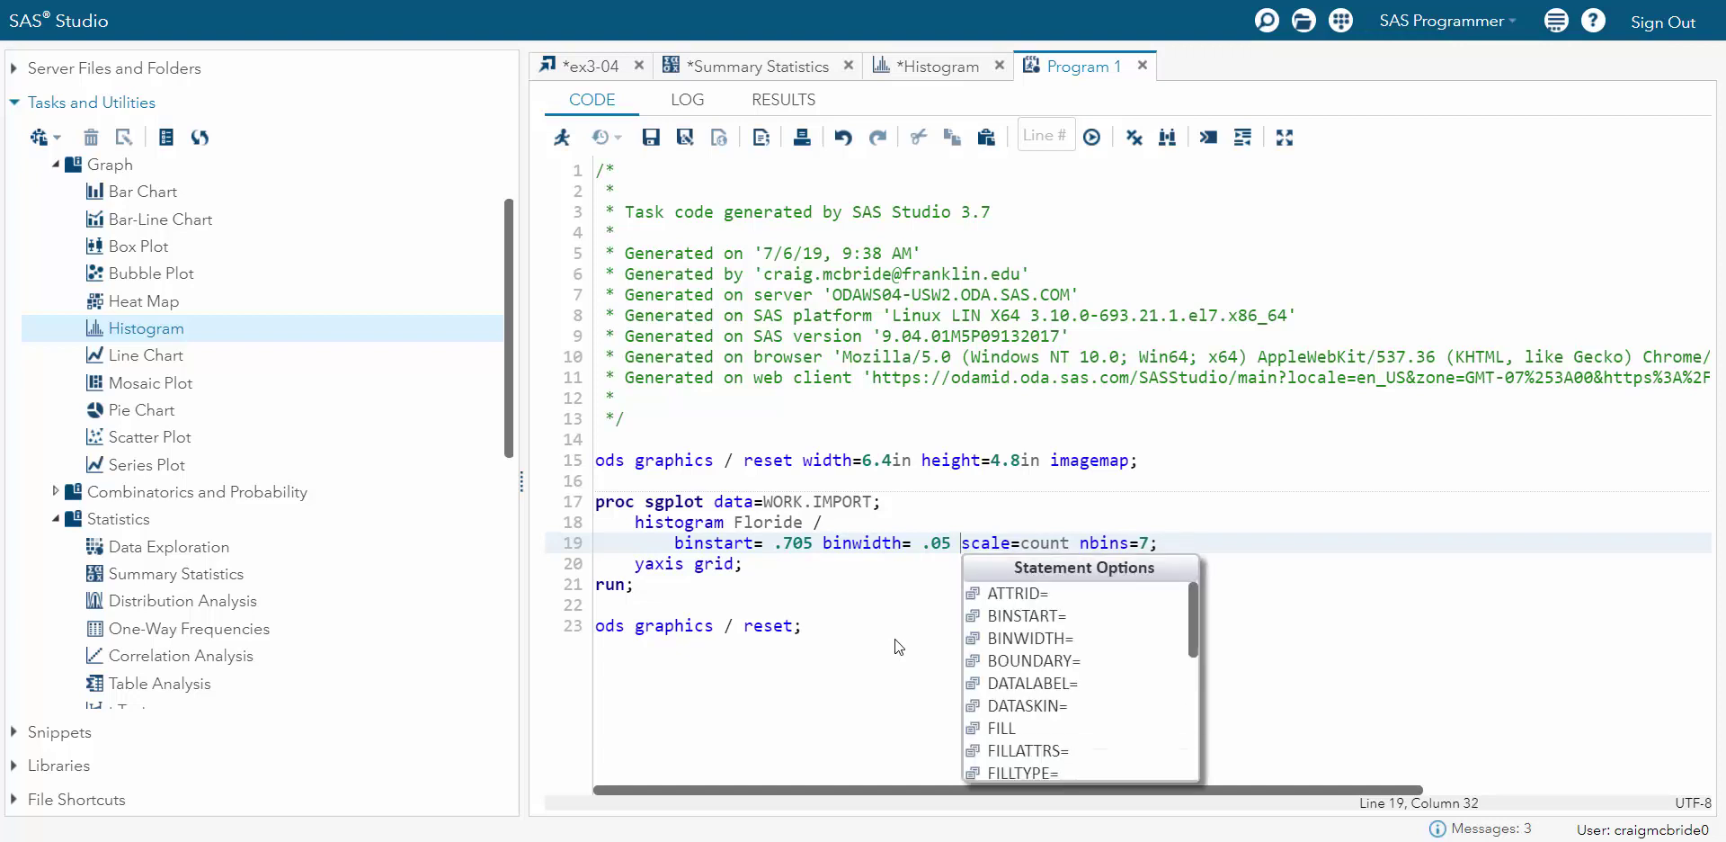
pyautogui.press('Right')
pyautogui.press('Right')
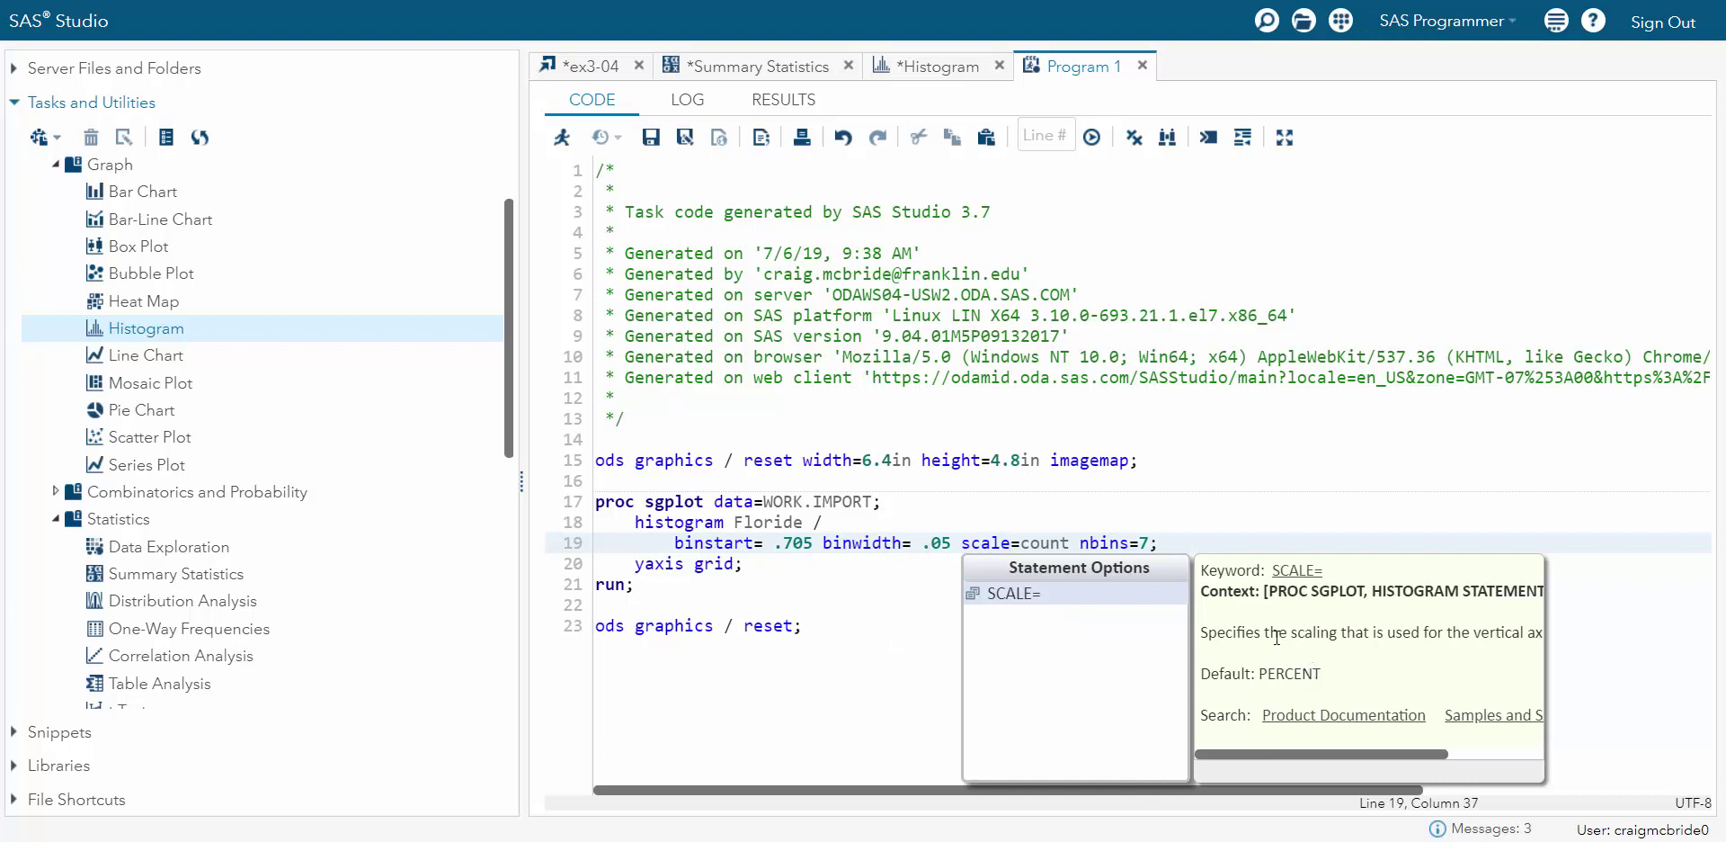
pyautogui.click(1149, 542)
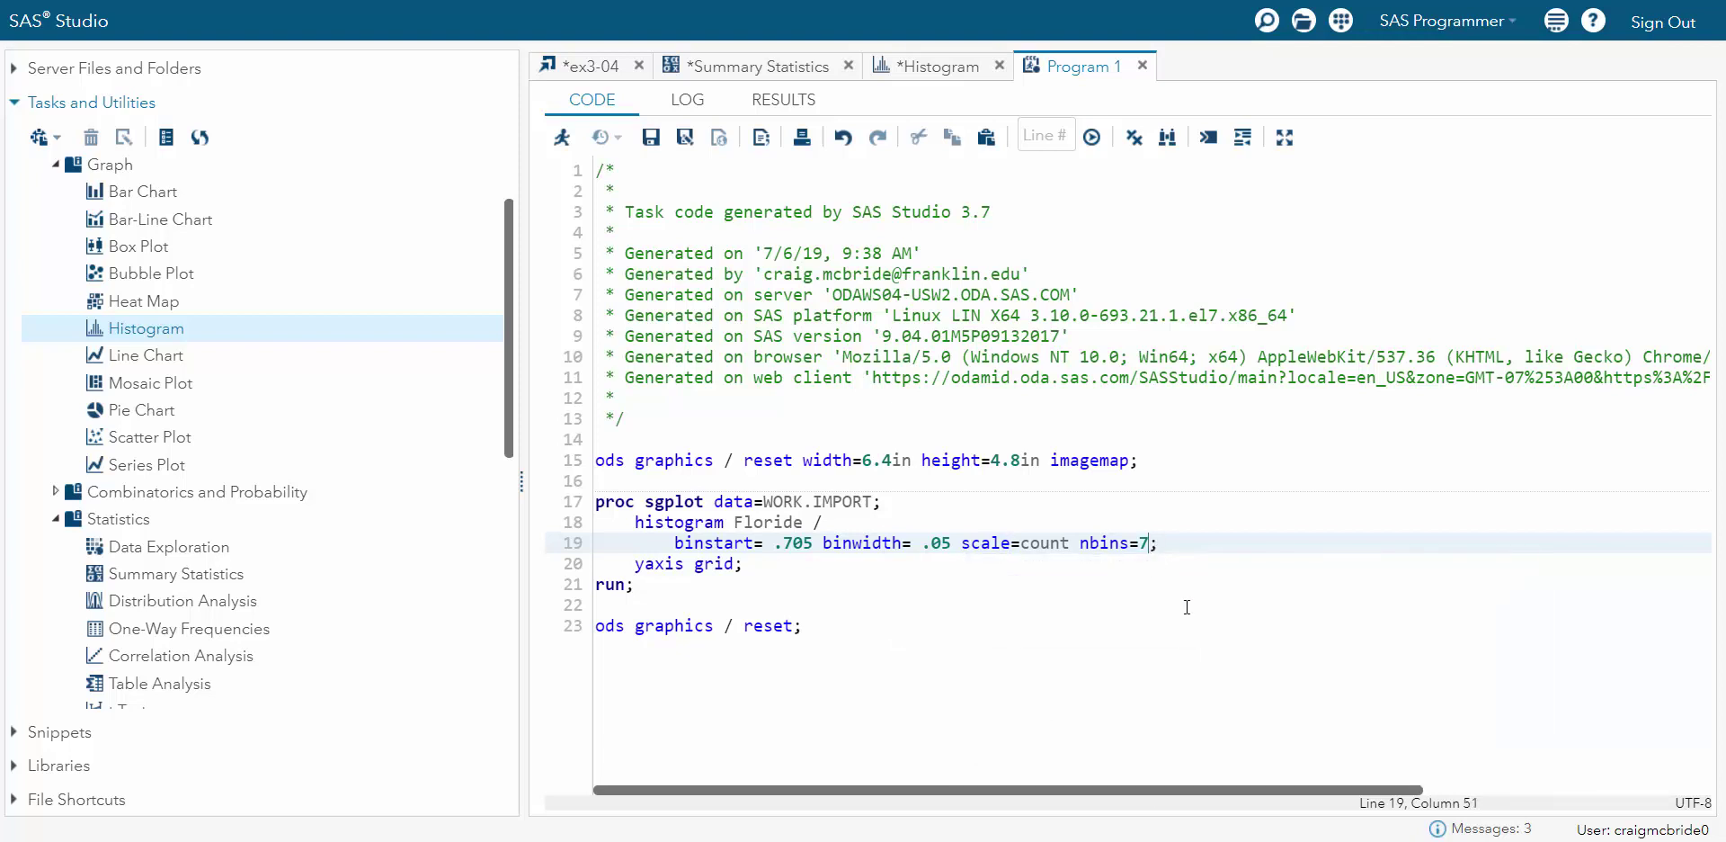
# Remove nbins=7 and rerun, giving a Floride count histogram with binstart=.705 and binwidth=.05
pyautogui.press('BackSpace')
pyautogui.press('BackSpace')
pyautogui.press('BackSpace')
pyautogui.press('BackSpace')
pyautogui.press('BackSpace')
pyautogui.press('BackSpace')
pyautogui.press('BackSpace')
pyautogui.press('BackSpace')
pyautogui.click(561, 138)
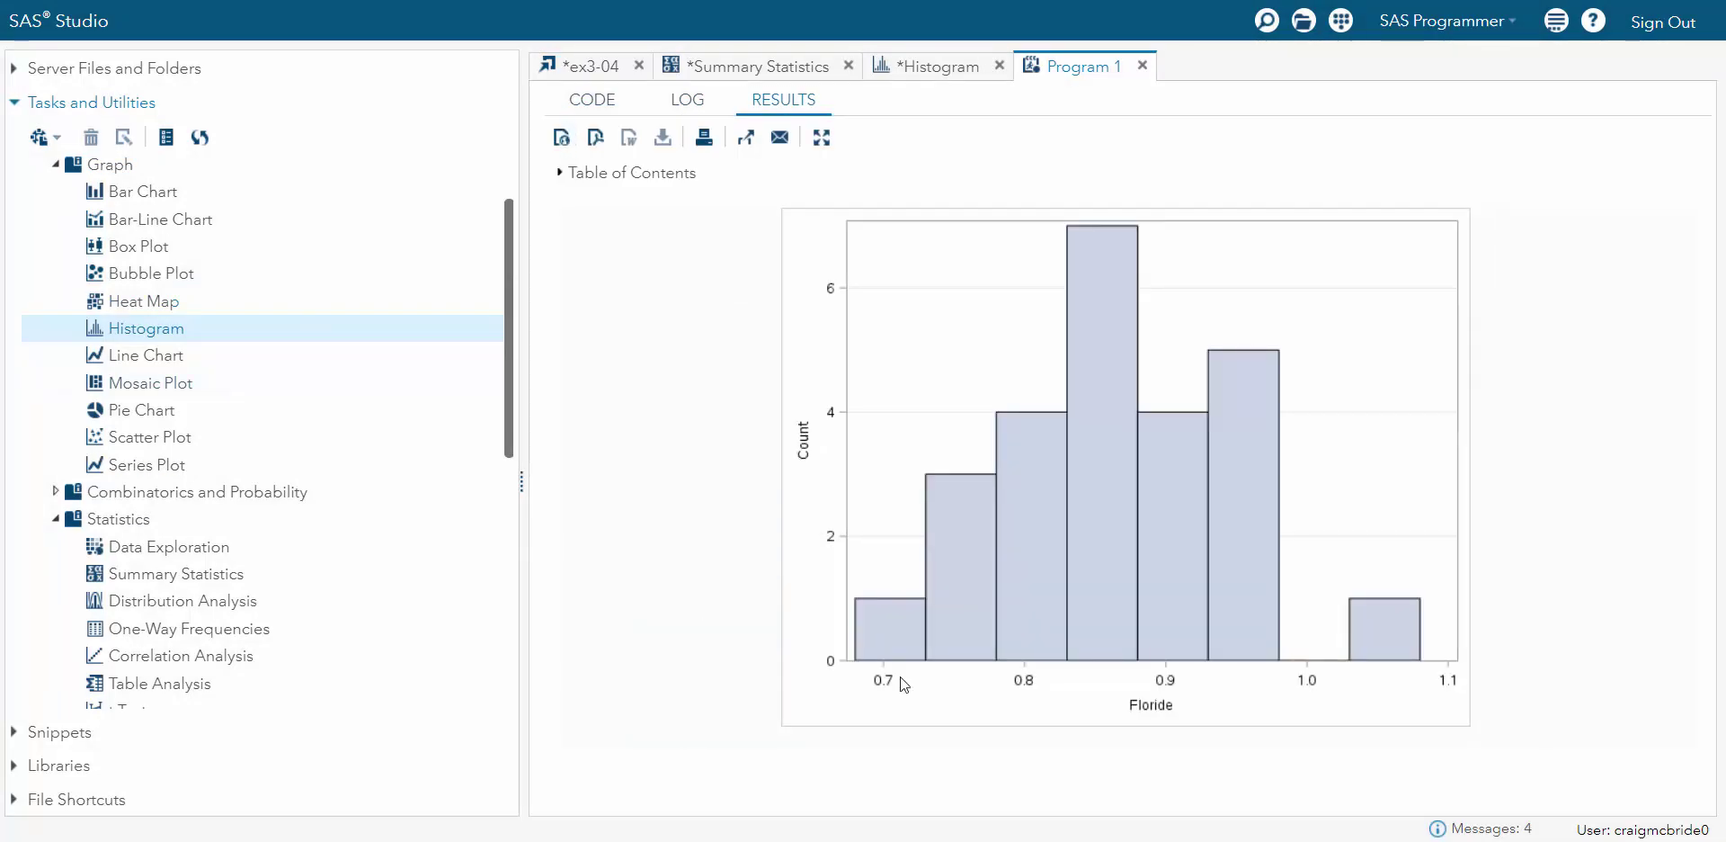
pyautogui.moveTo(885, 667)
pyautogui.moveTo(1185, 634)
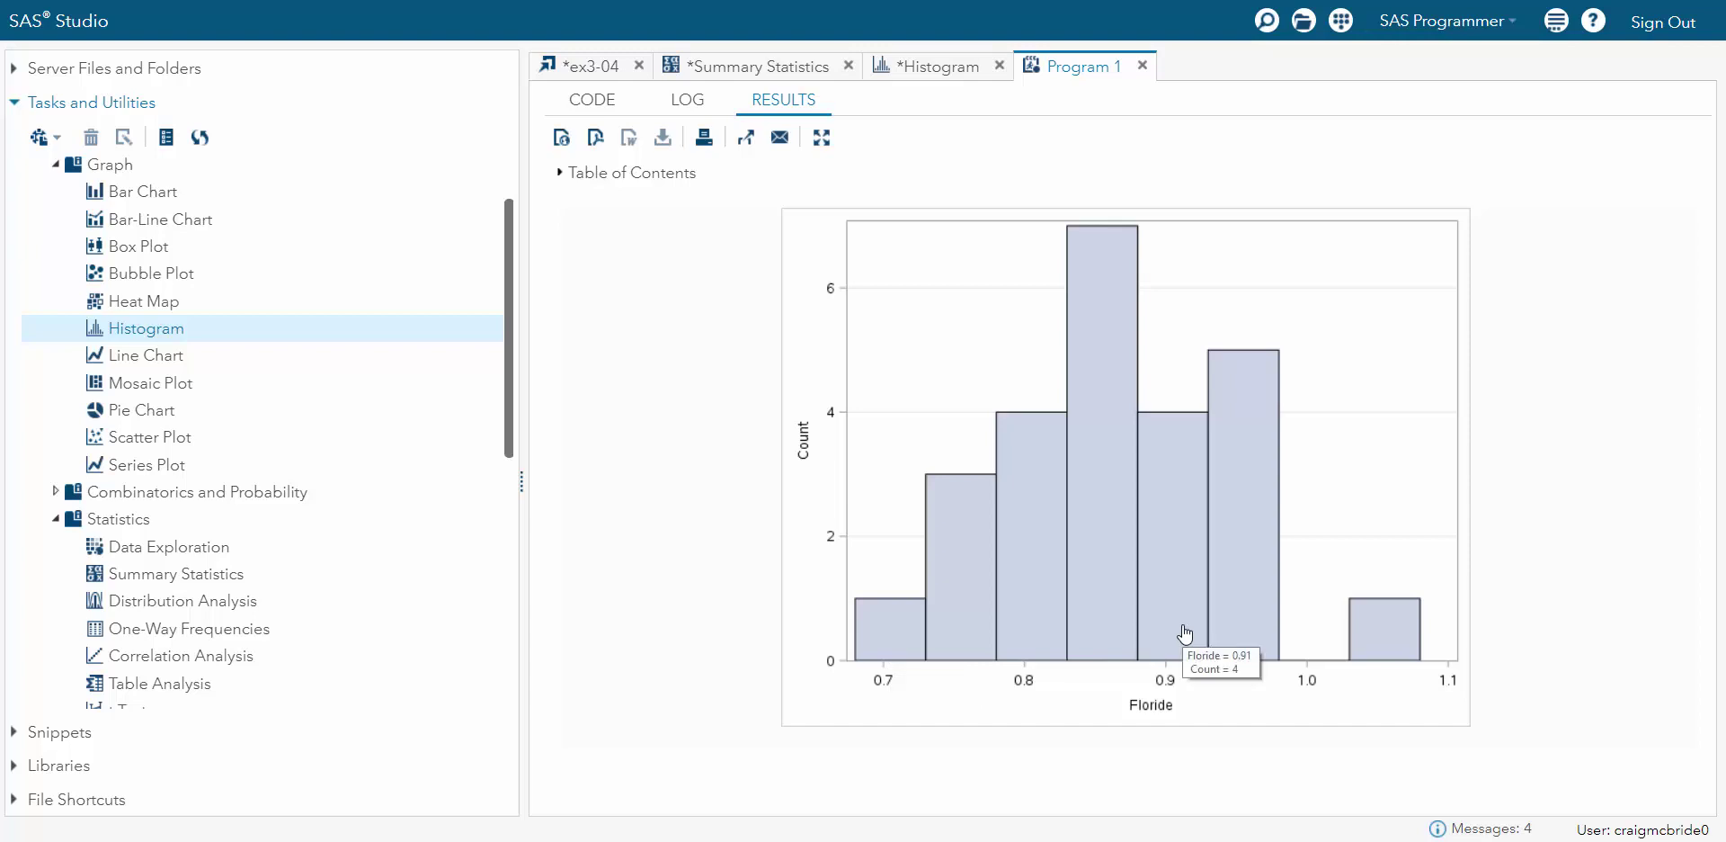
pyautogui.moveTo(1247, 632)
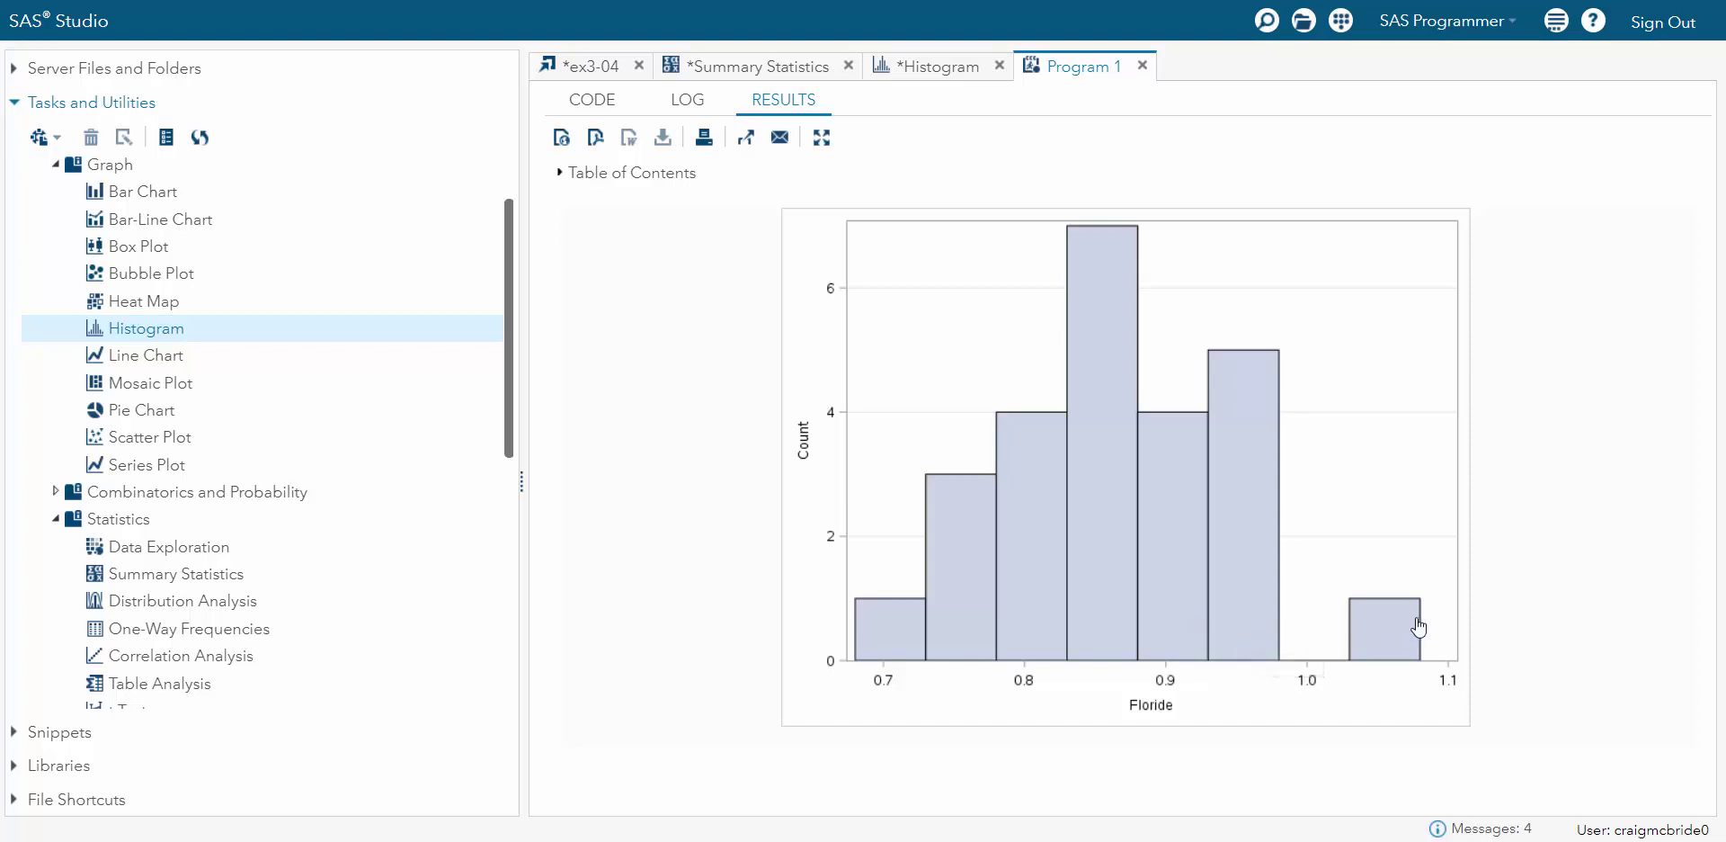
# Duplicate the proc sgplot histogram block below the existing run; statement
pyautogui.moveTo(1419, 627)
pyautogui.click(610, 112)
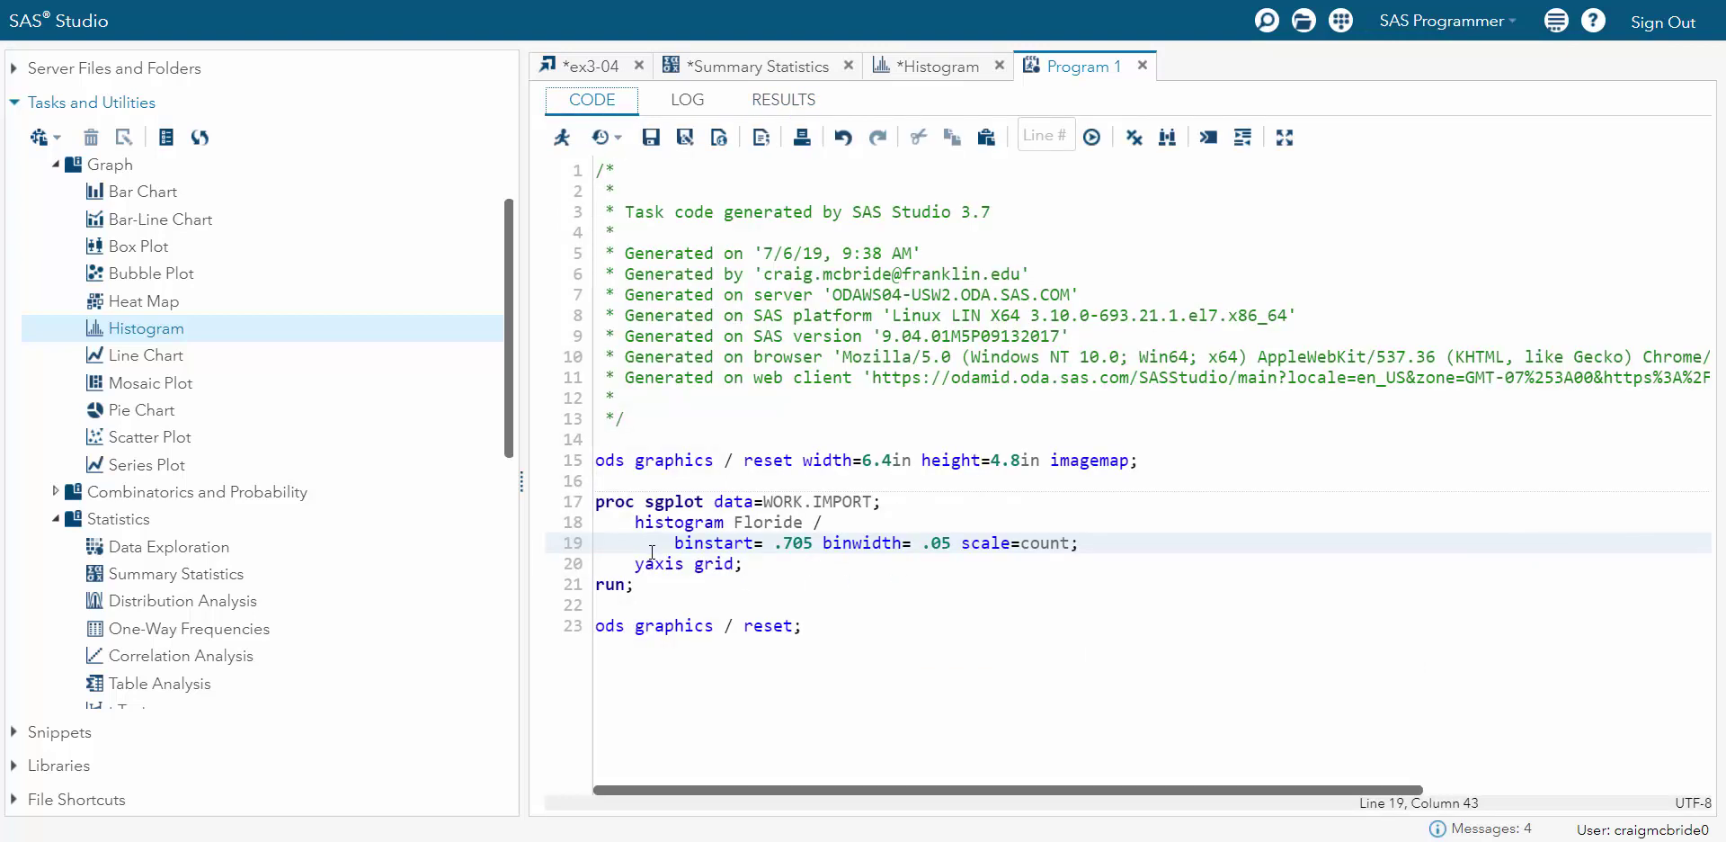
pyautogui.click(634, 524)
pyautogui.moveTo(651, 533); pyautogui.dragTo(717, 563)
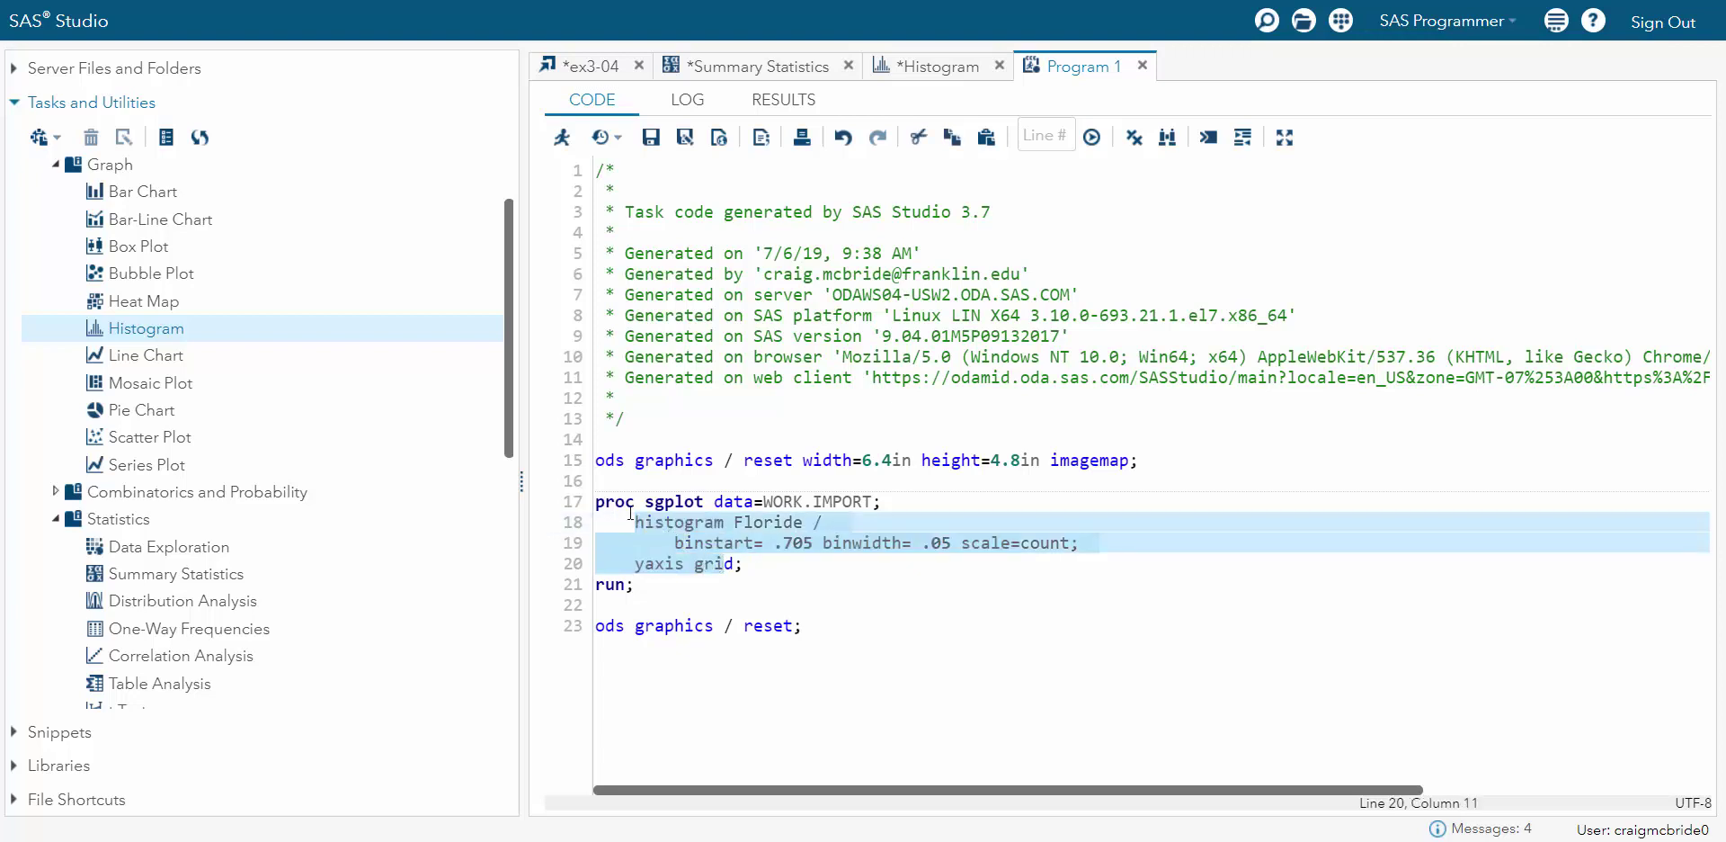
pyautogui.moveTo(597, 501); pyautogui.dragTo(729, 584)
pyautogui.hotkey('ctrl', 'c')
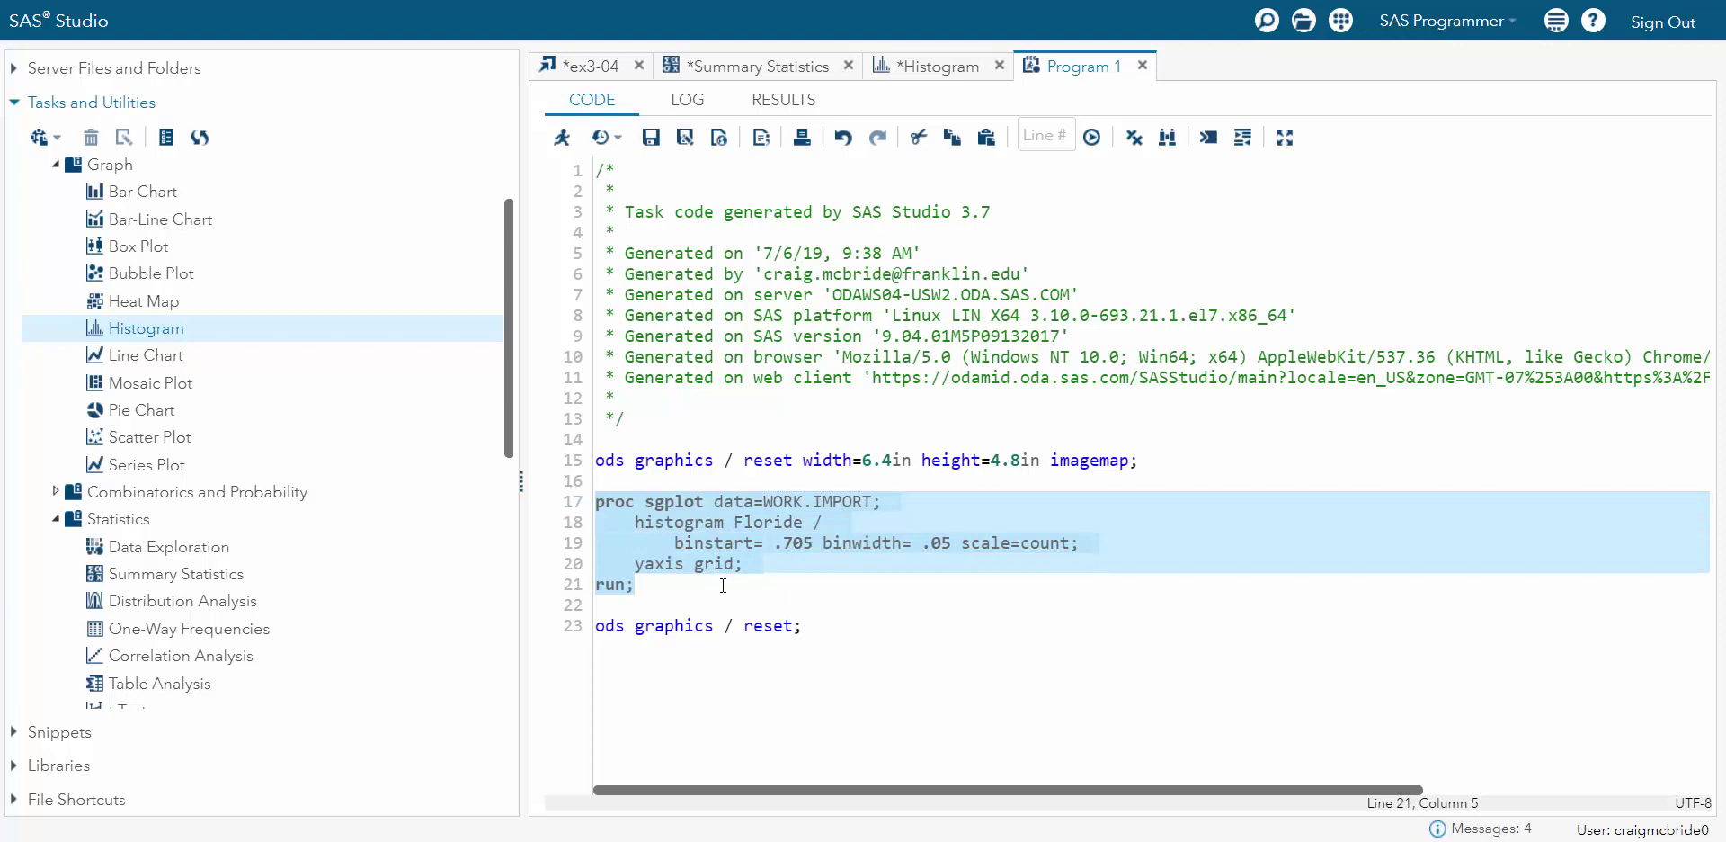
pyautogui.click(642, 610)
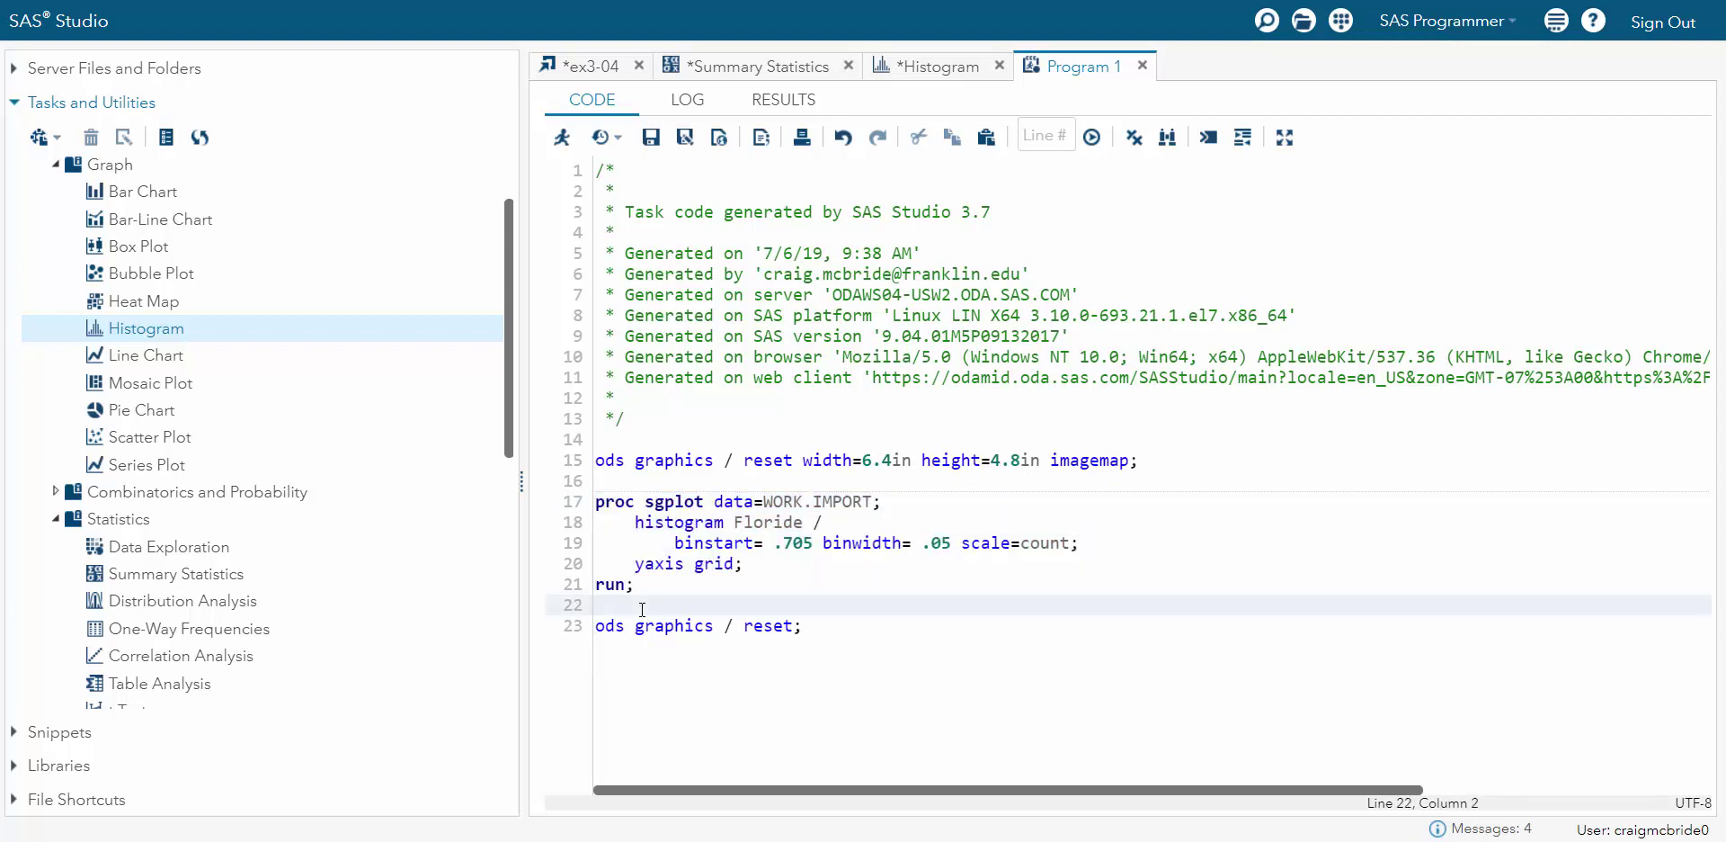
pyautogui.press('Return')
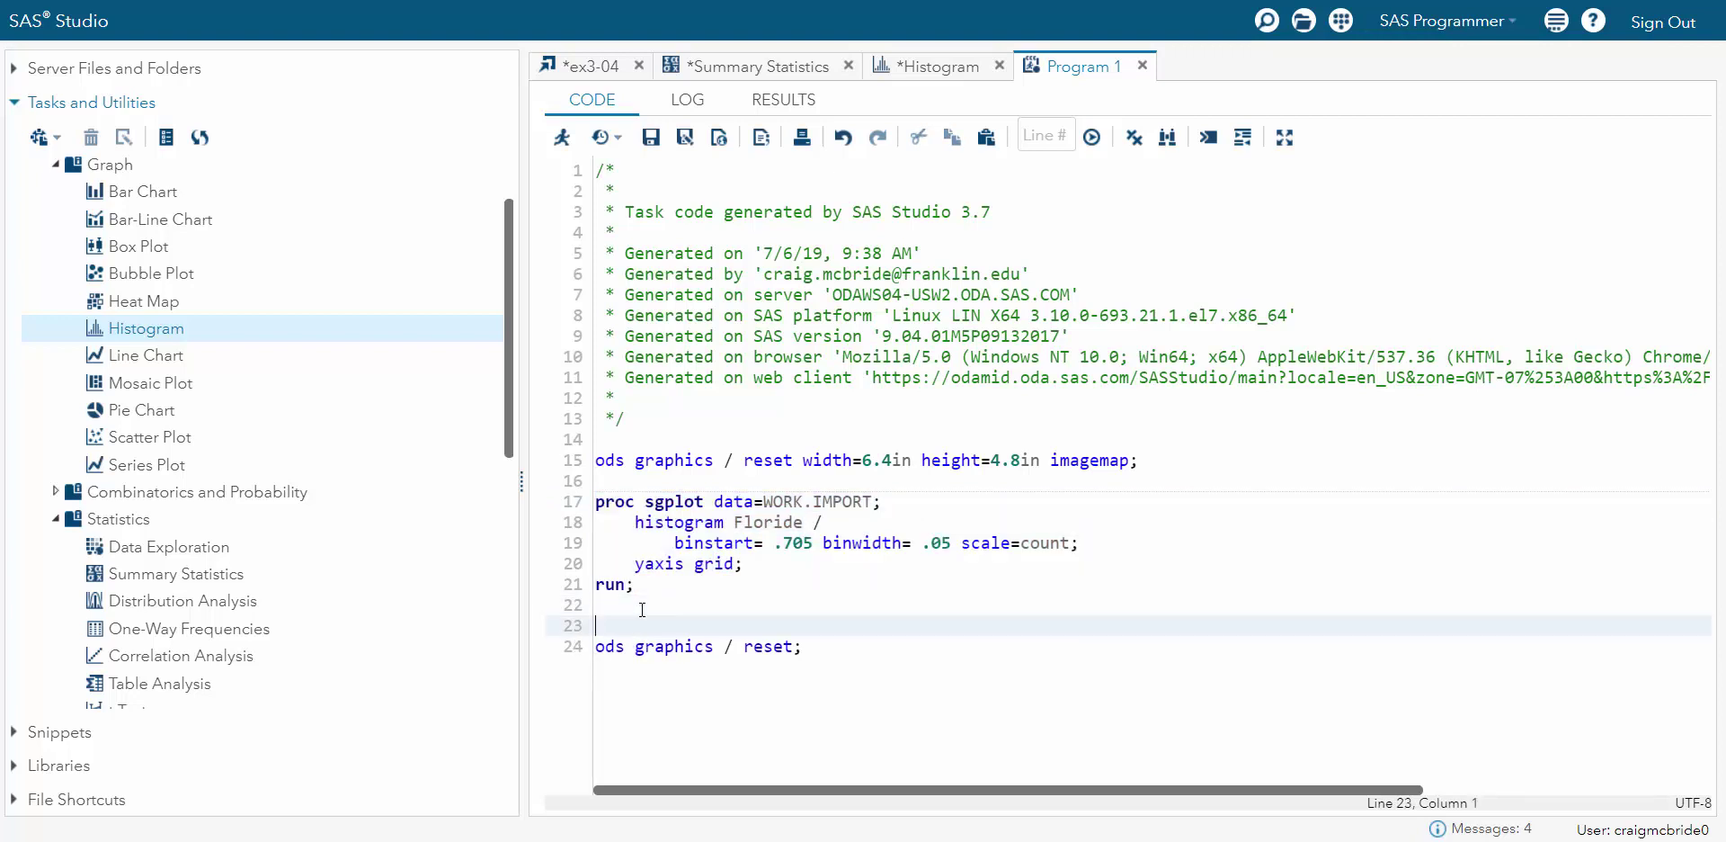
pyautogui.hotkey('ctrl', 'v')
pyautogui.press('Return')
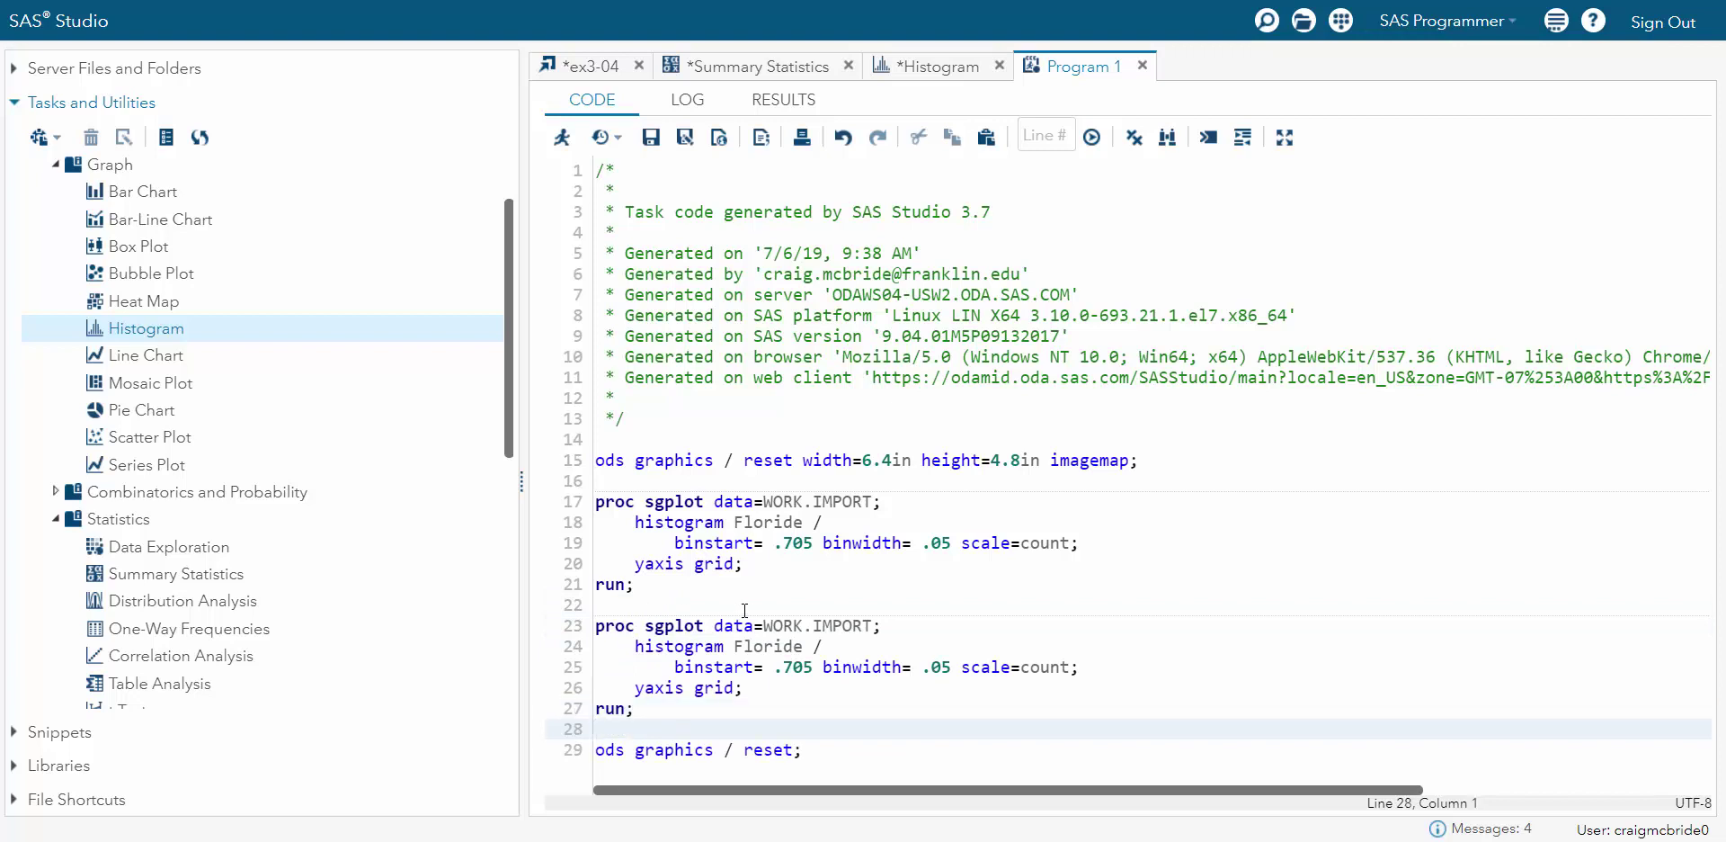
# Change the copied block's scale=count to scale=proportion
pyautogui.click(1067, 667)
pyautogui.press('BackSpace')
pyautogui.press('BackSpace')
pyautogui.press('BackSpace')
pyautogui.press('BackSpace')
pyautogui.press('BackSpace')
pyautogui.write('pro')
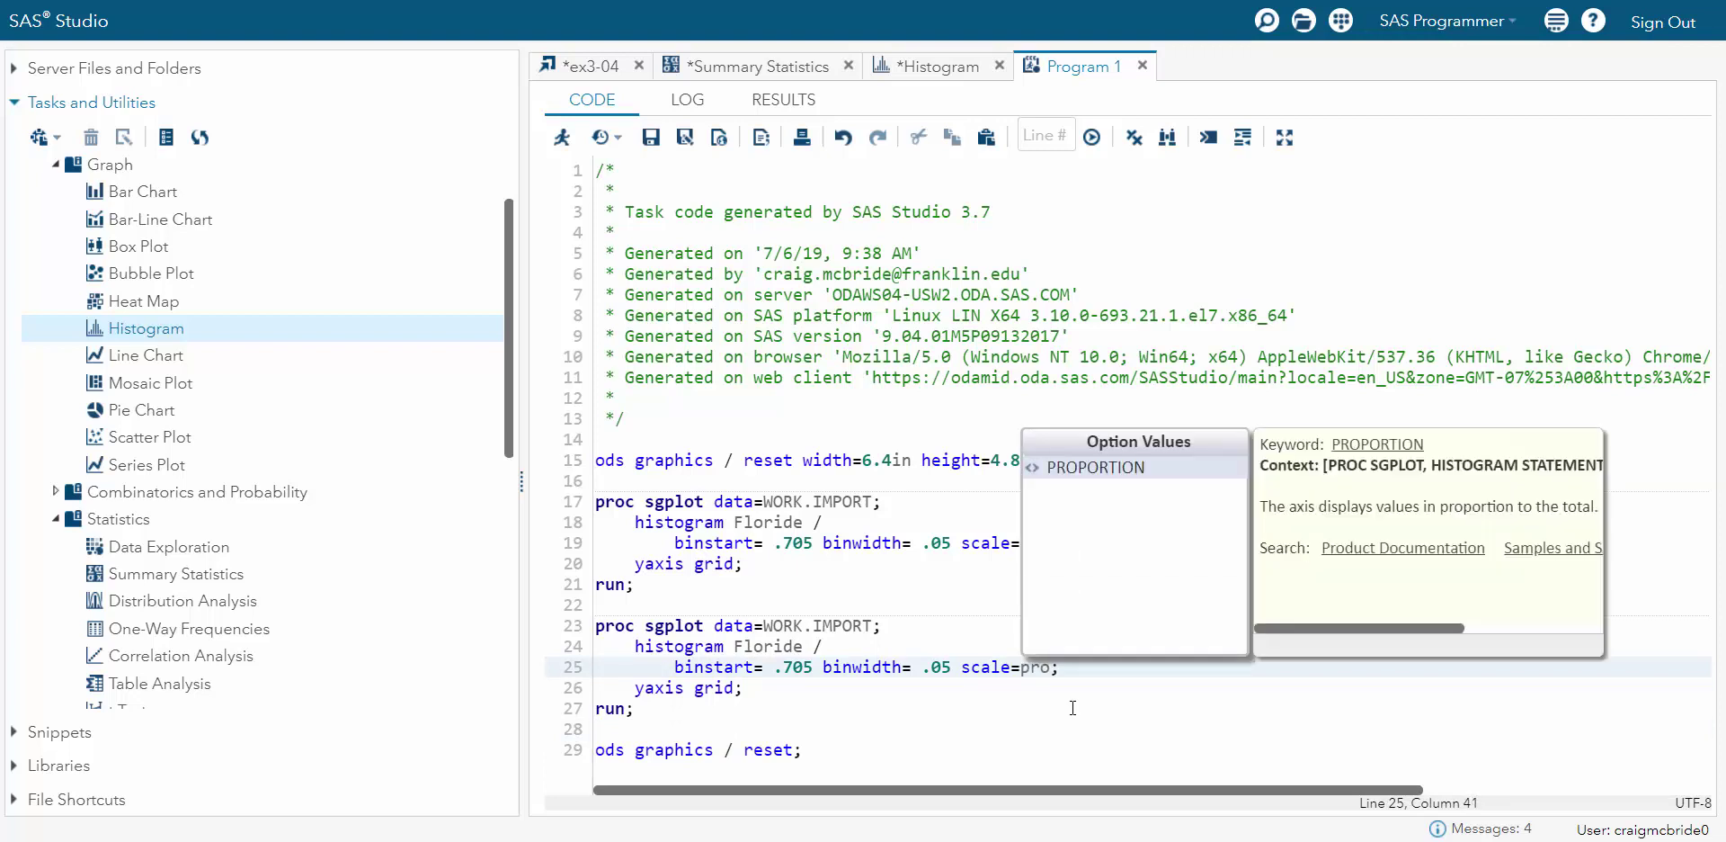
pyautogui.doubleClick(1106, 474)
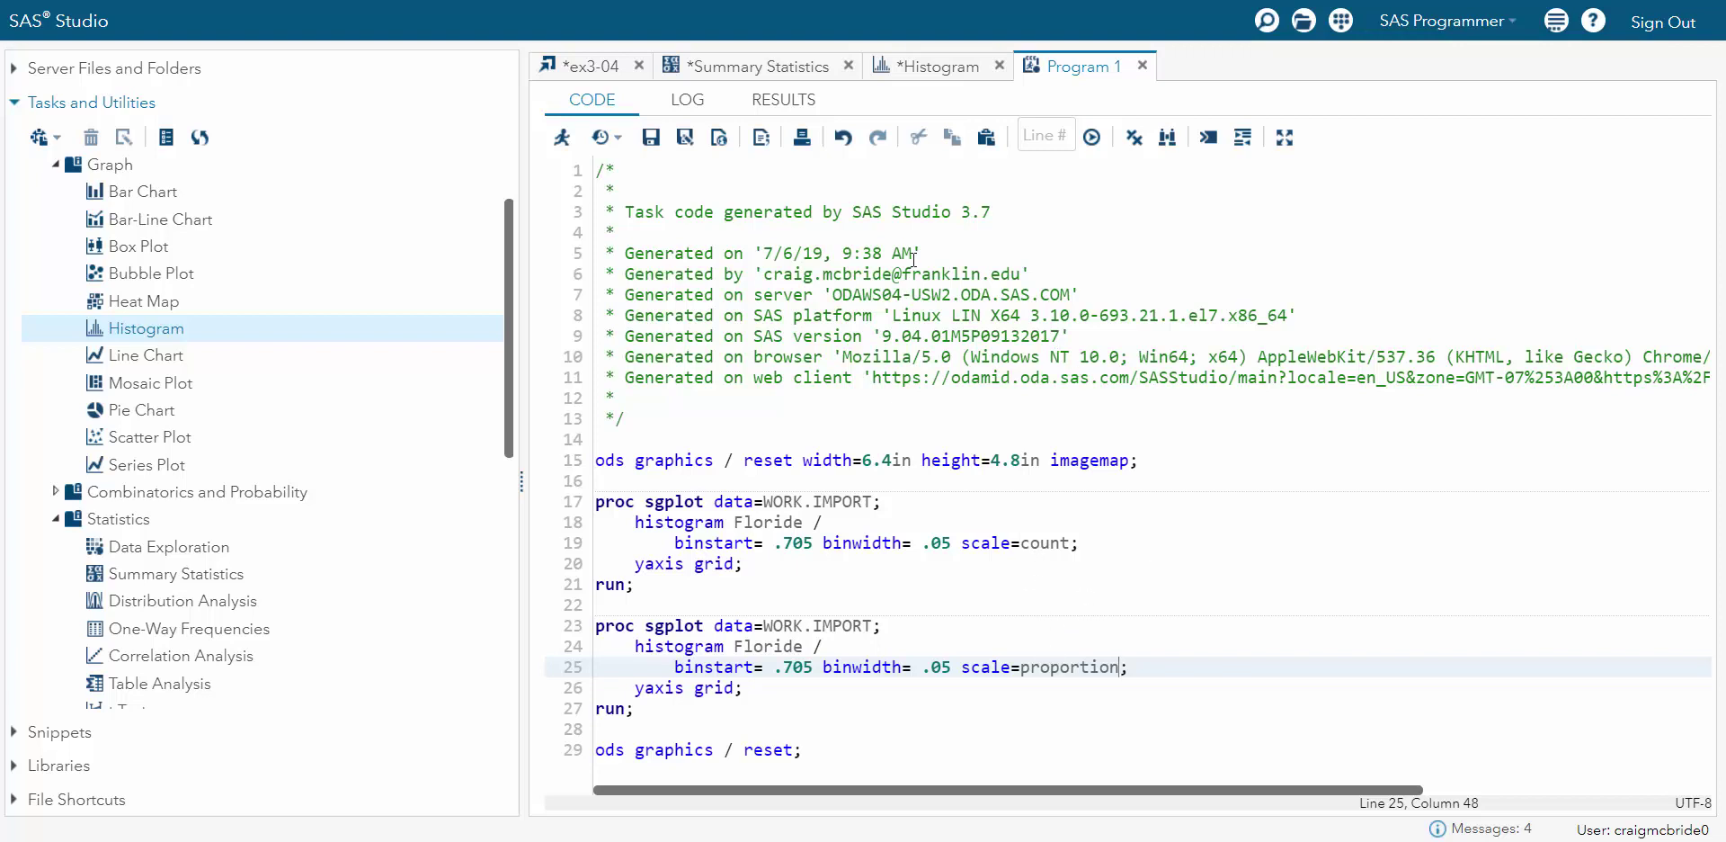
# Run both blocks and compare the Count and Proportion Floride histograms in the results
pyautogui.click(563, 138)
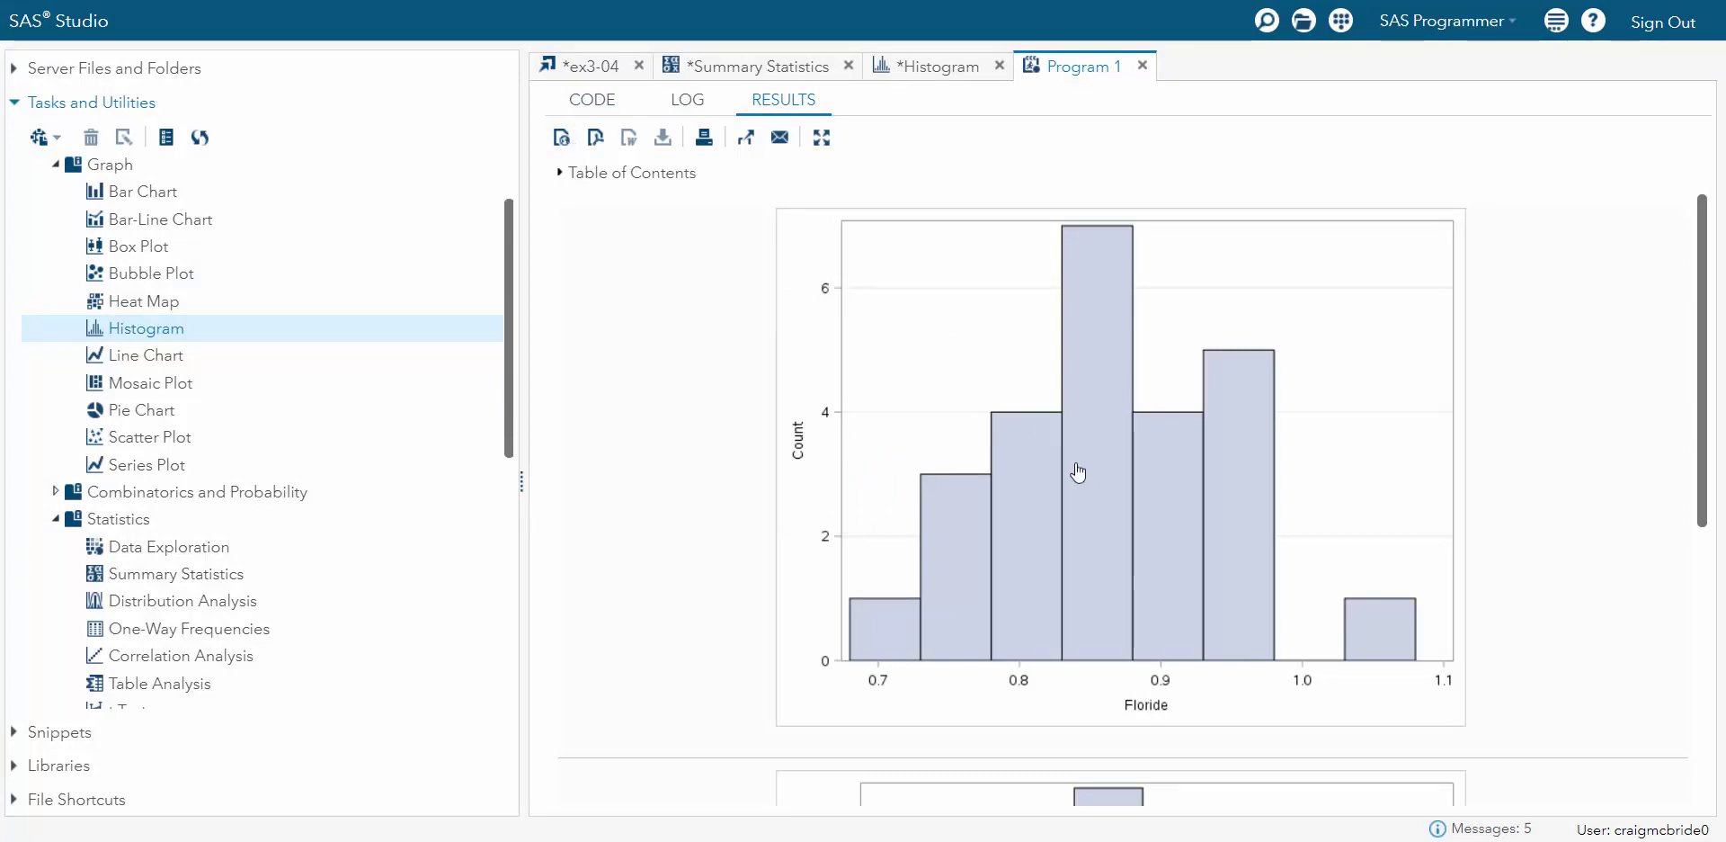
pyautogui.scroll(-5, 1097, 466)
pyautogui.scroll(-1, 989, 477)
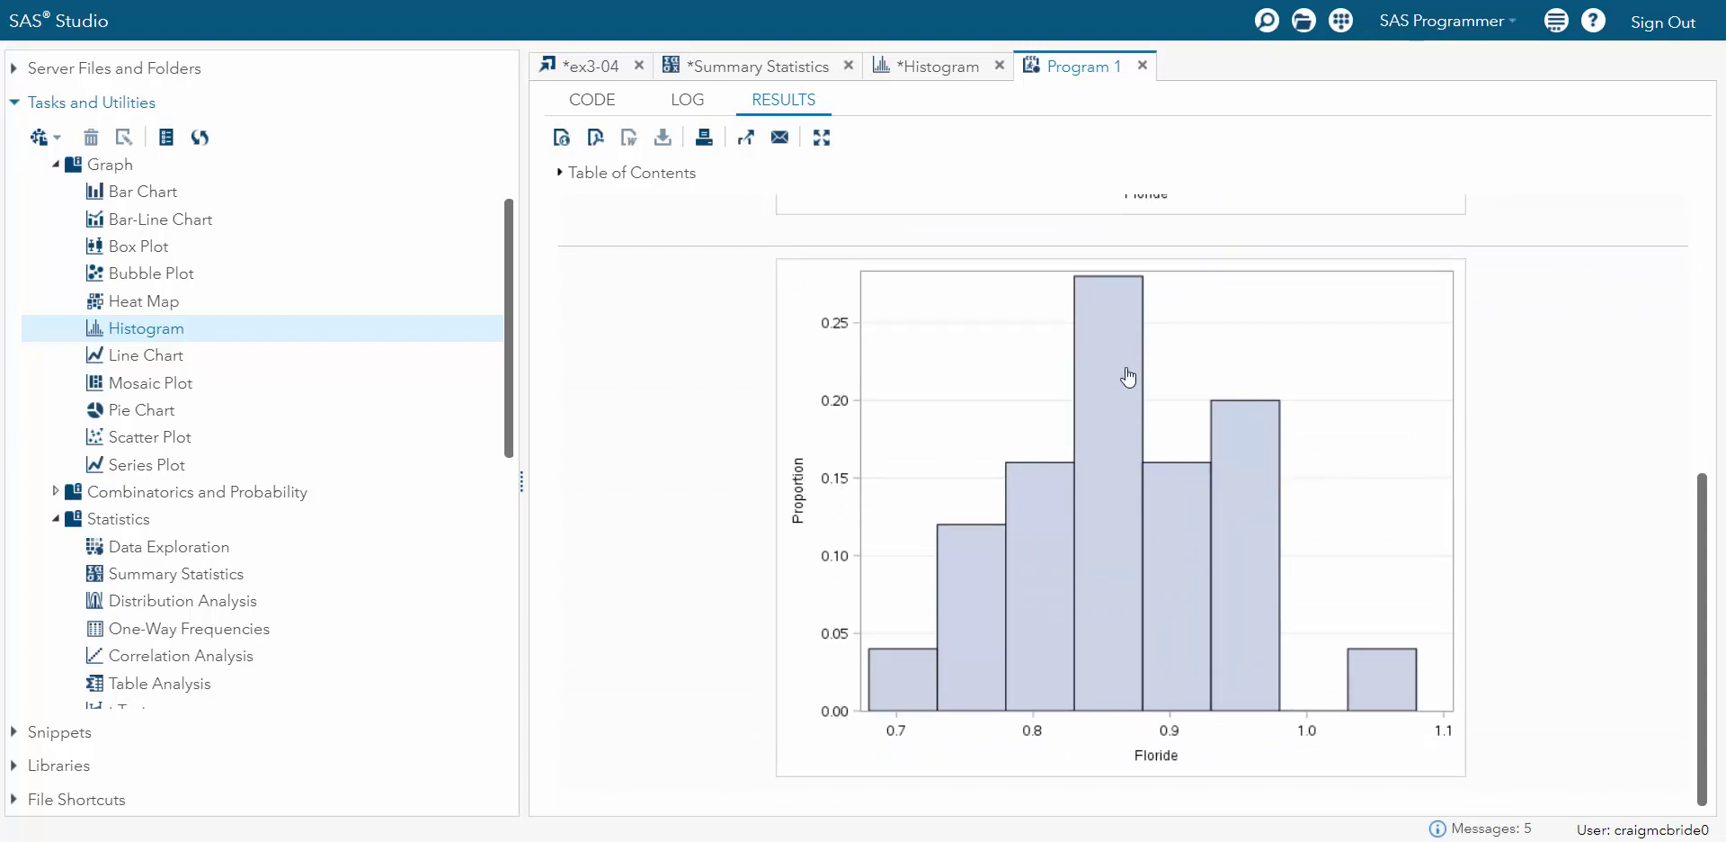
pyautogui.scroll(6, 1128, 376)
pyautogui.scroll(-6, 1128, 376)
pyautogui.scroll(6, 1128, 376)
pyautogui.scroll(-6, 1128, 376)
pyautogui.scroll(6, 1129, 376)
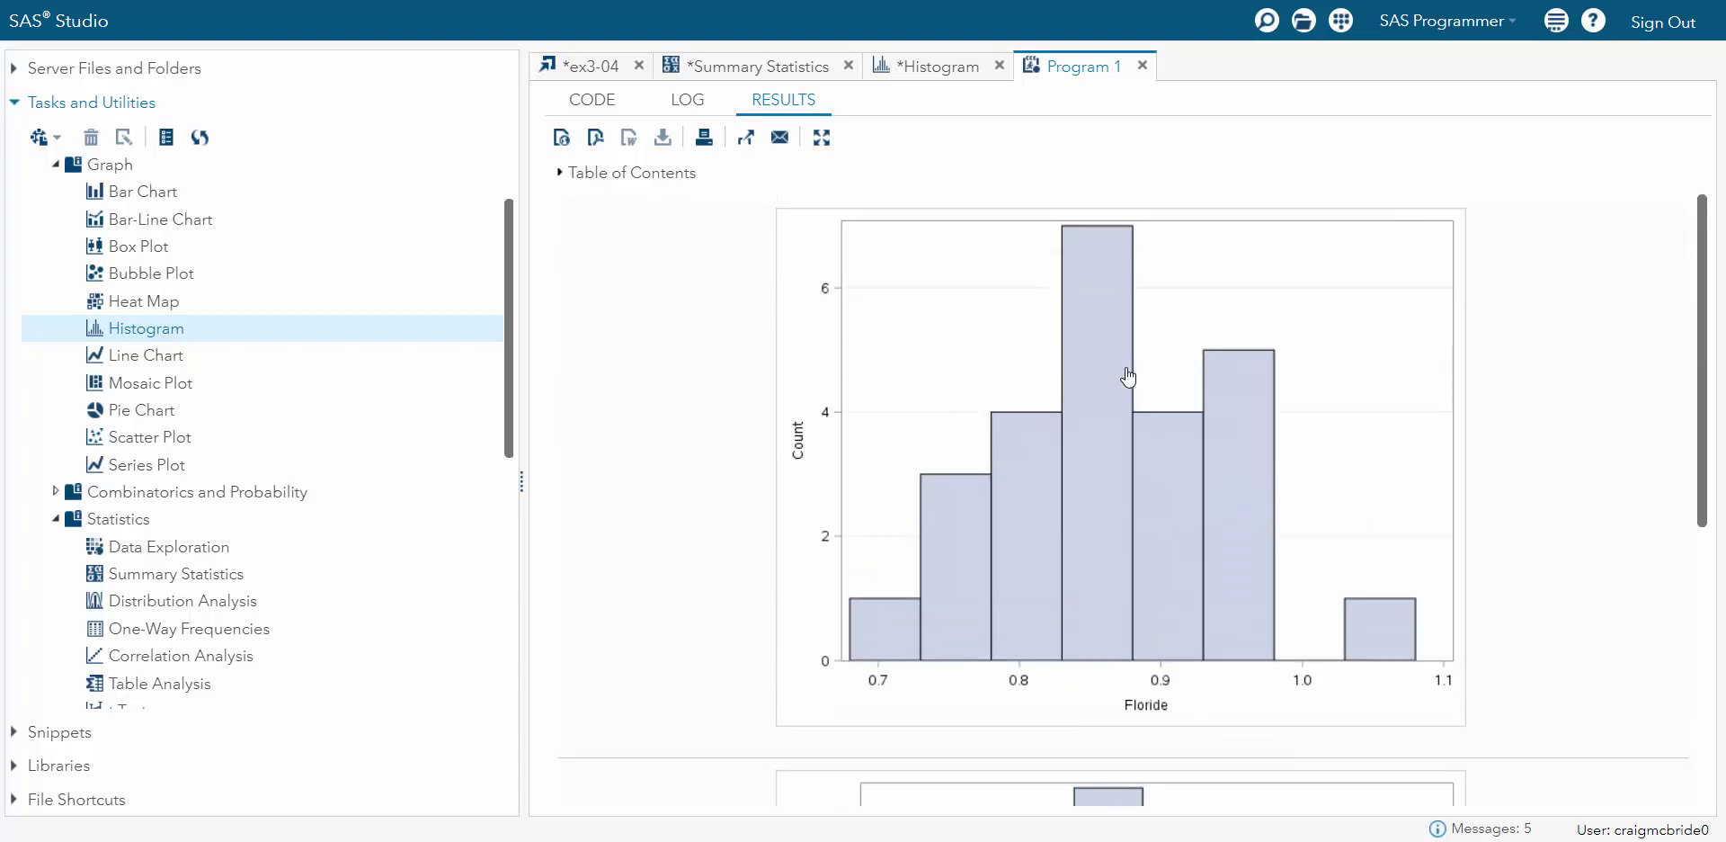
pyautogui.scroll(-6, 1128, 375)
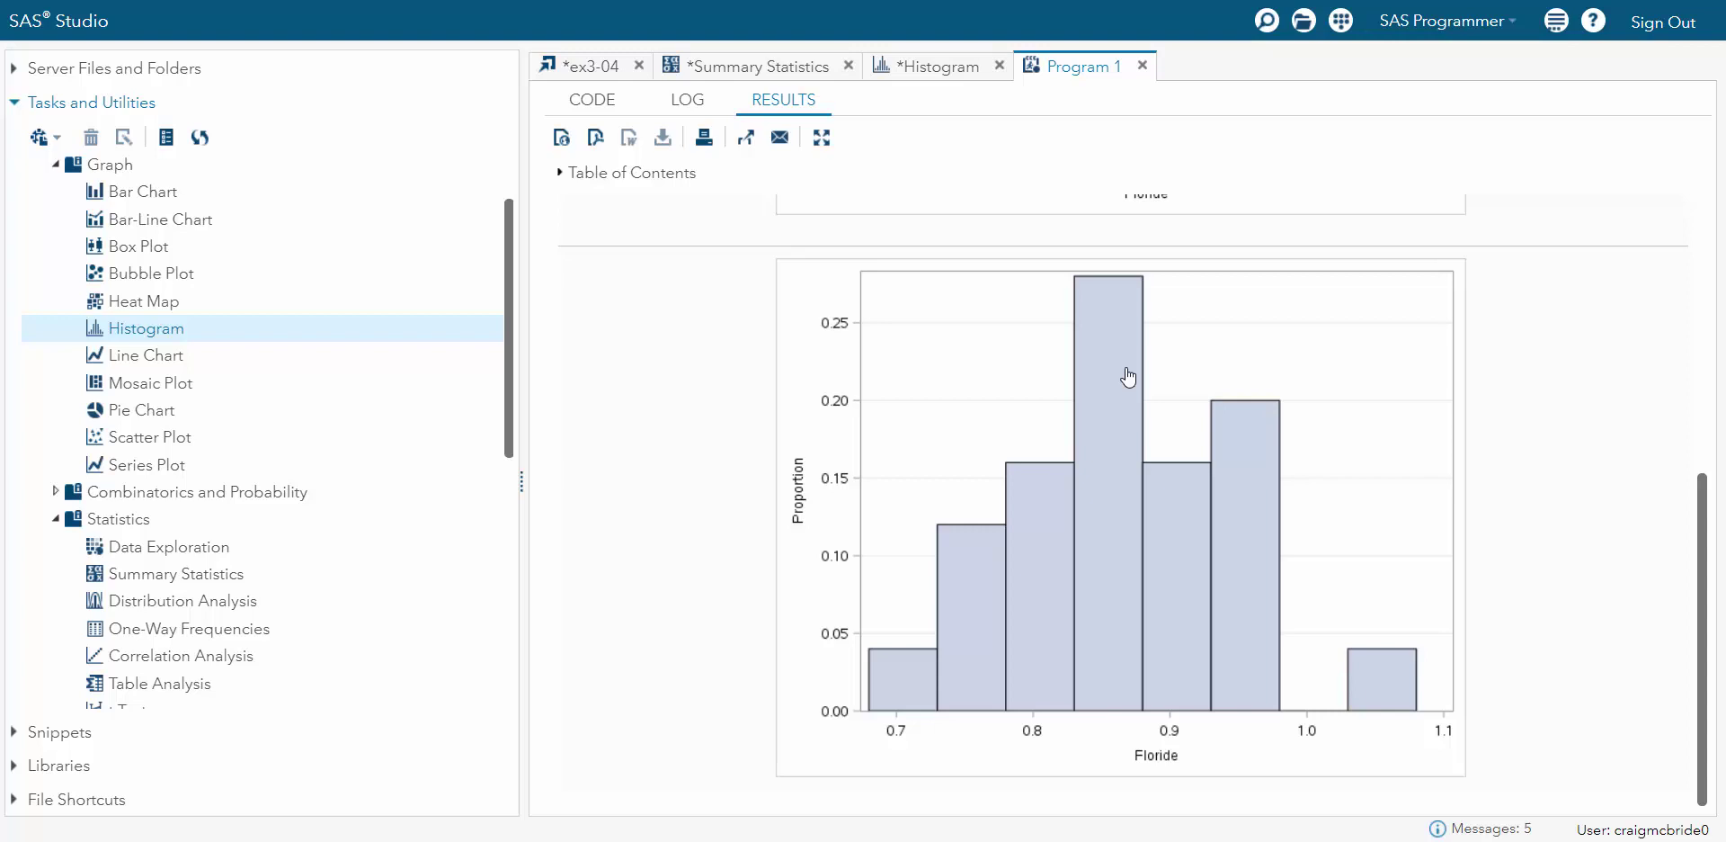
pyautogui.scroll(6, 1129, 375)
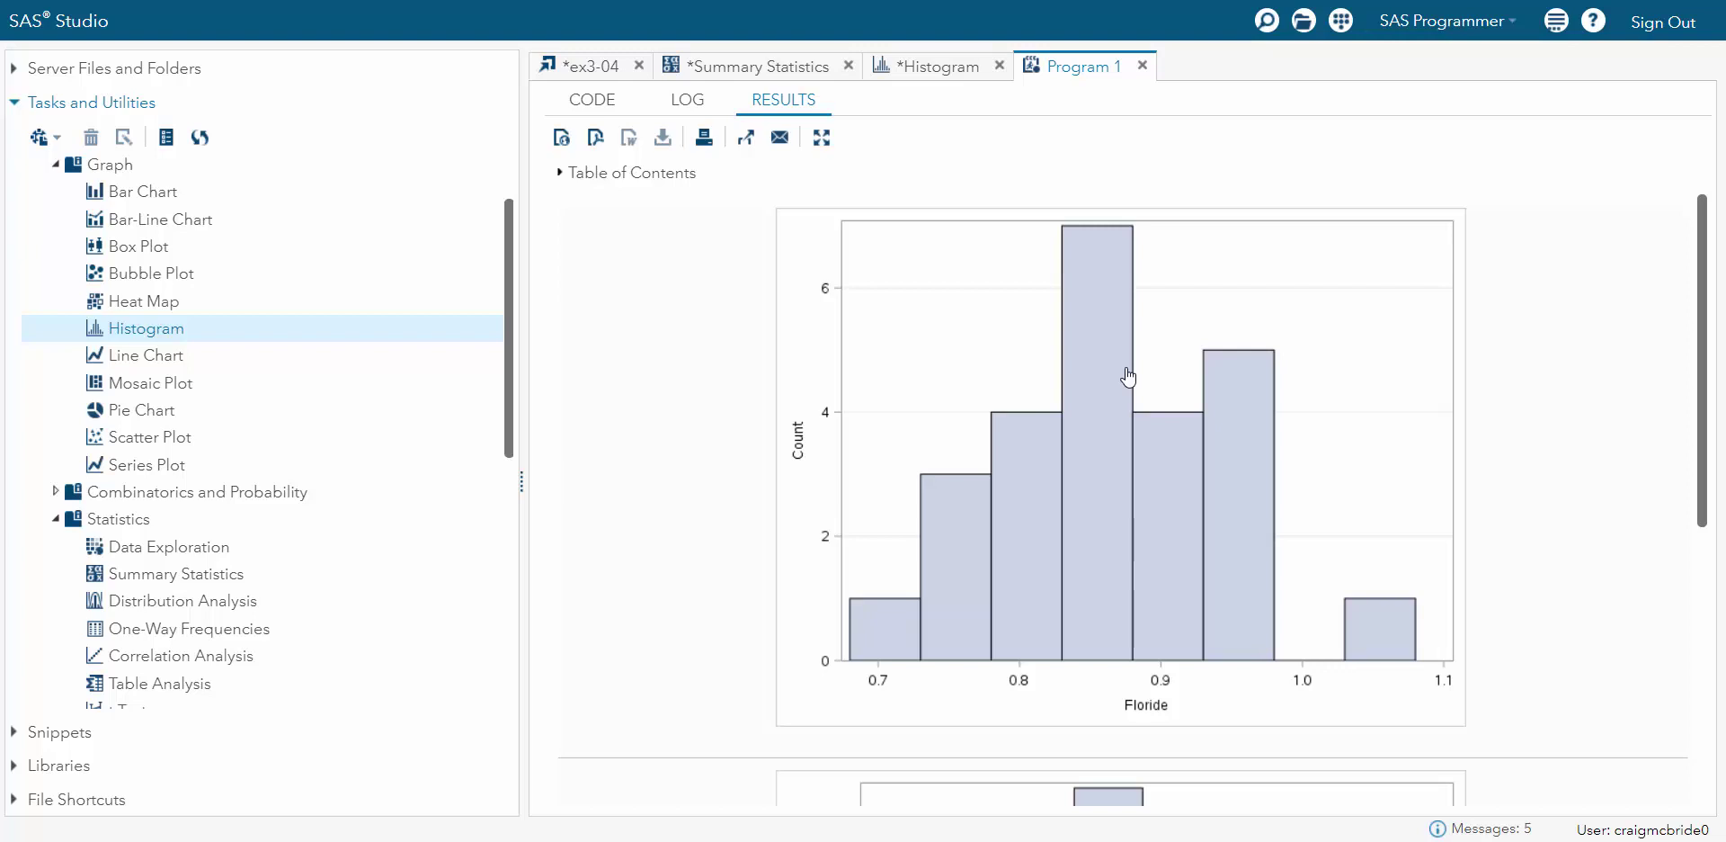
pyautogui.scroll(-6, 1129, 376)
pyautogui.scroll(6, 1129, 376)
pyautogui.scroll(-6, 1129, 376)
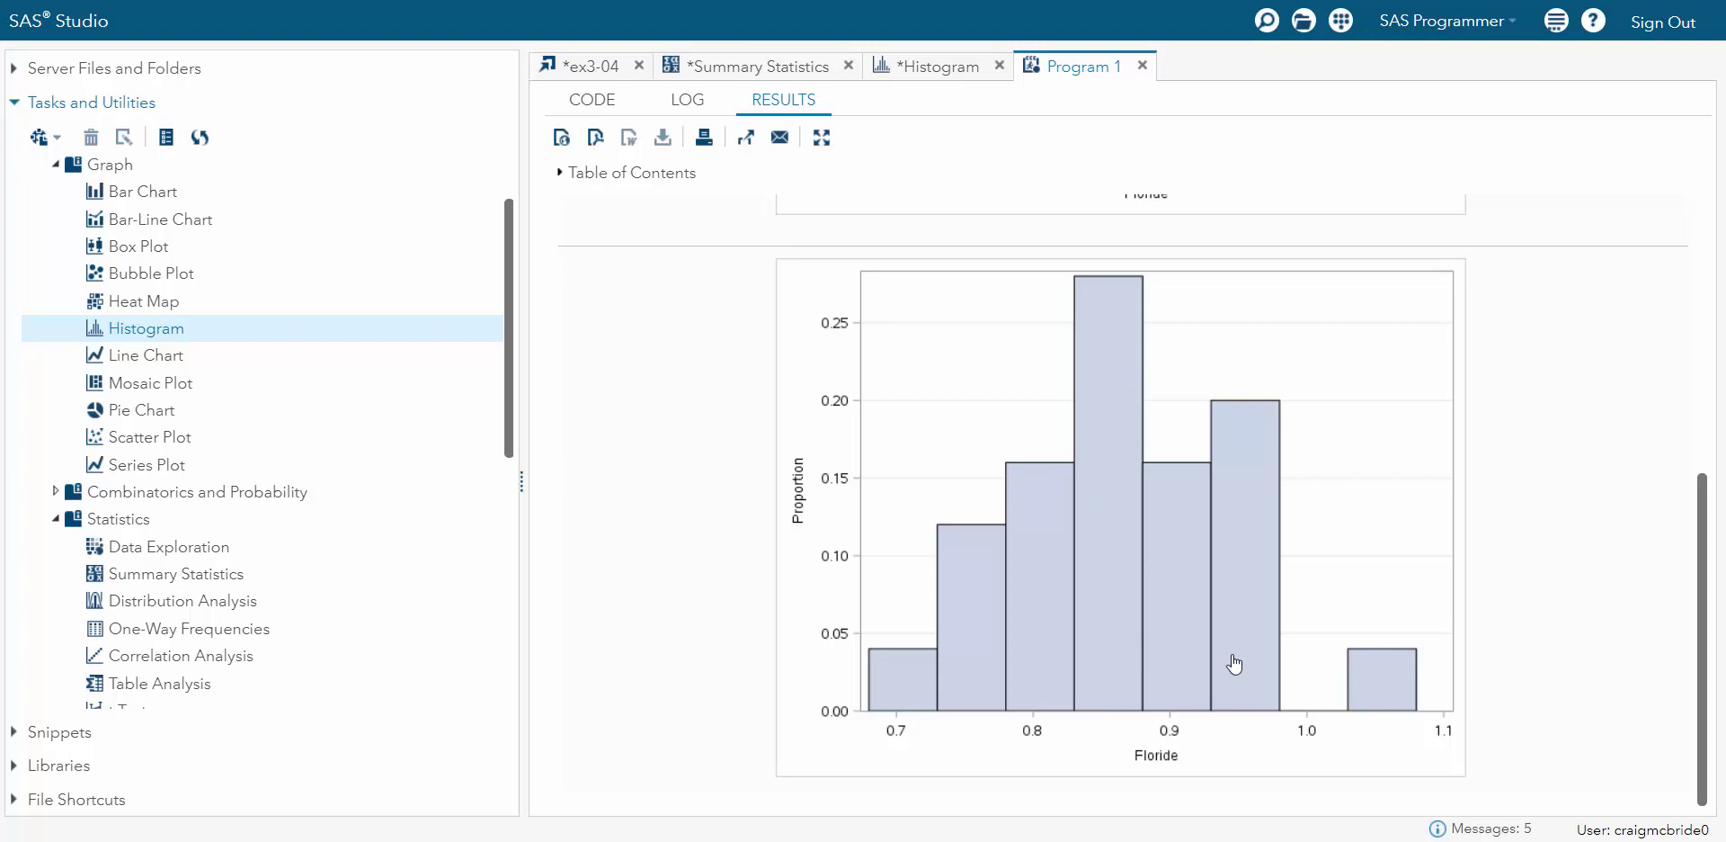
pyautogui.moveTo(1234, 664)
pyautogui.moveTo(1181, 664)
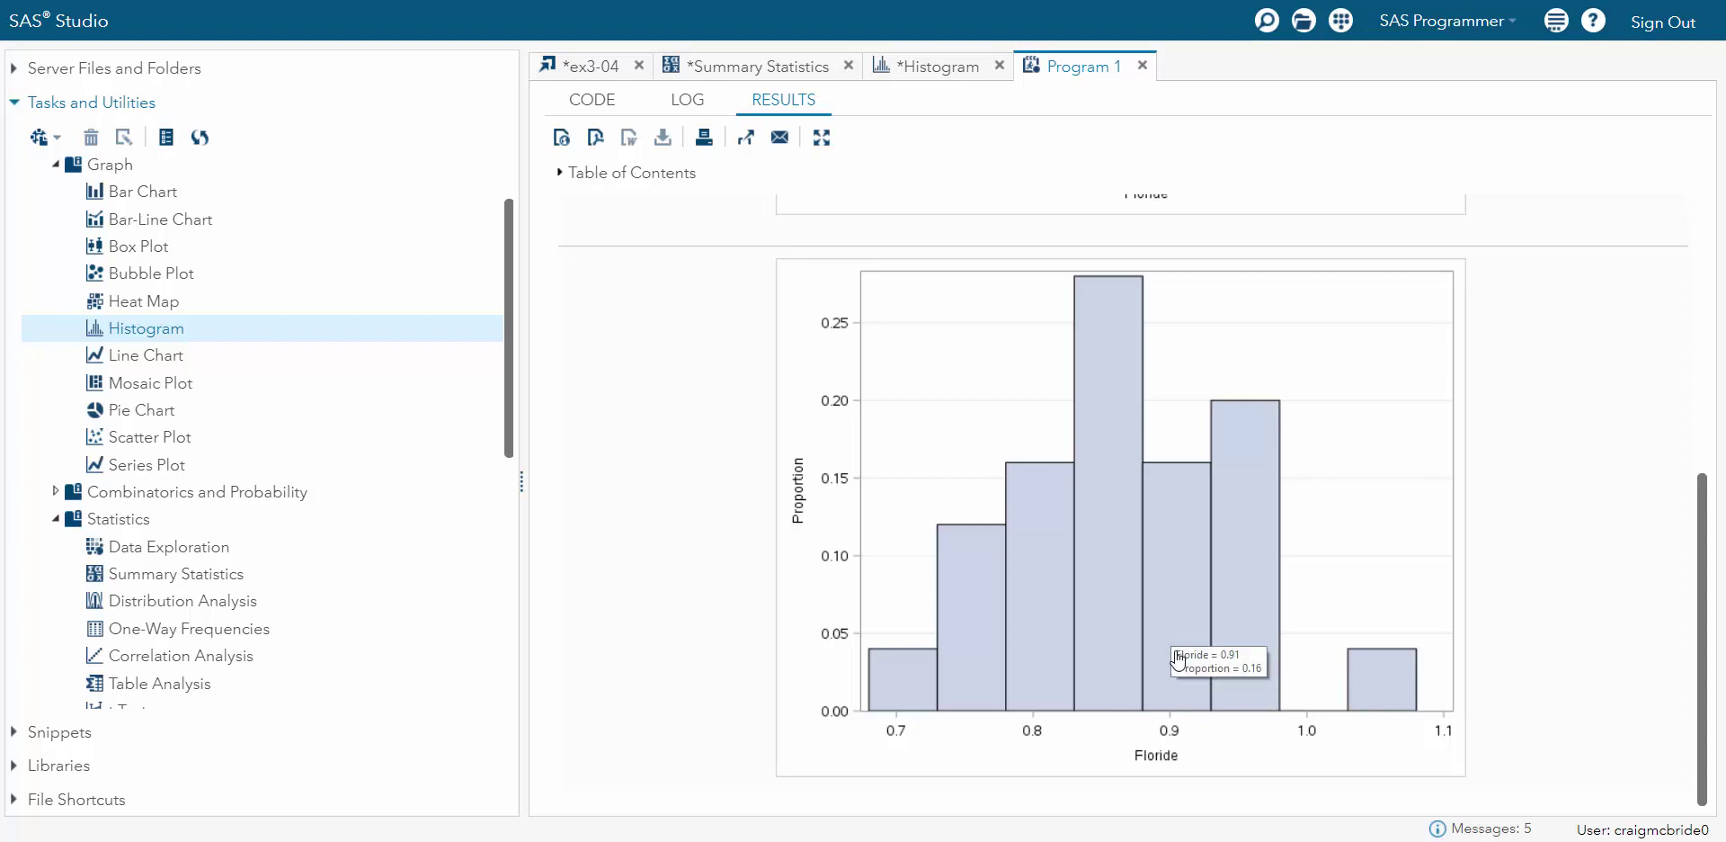
# Run a One-Way Frequencies task on WORK.IMPORT with Floride as the analysis variable
pyautogui.doubleClick(166, 633)
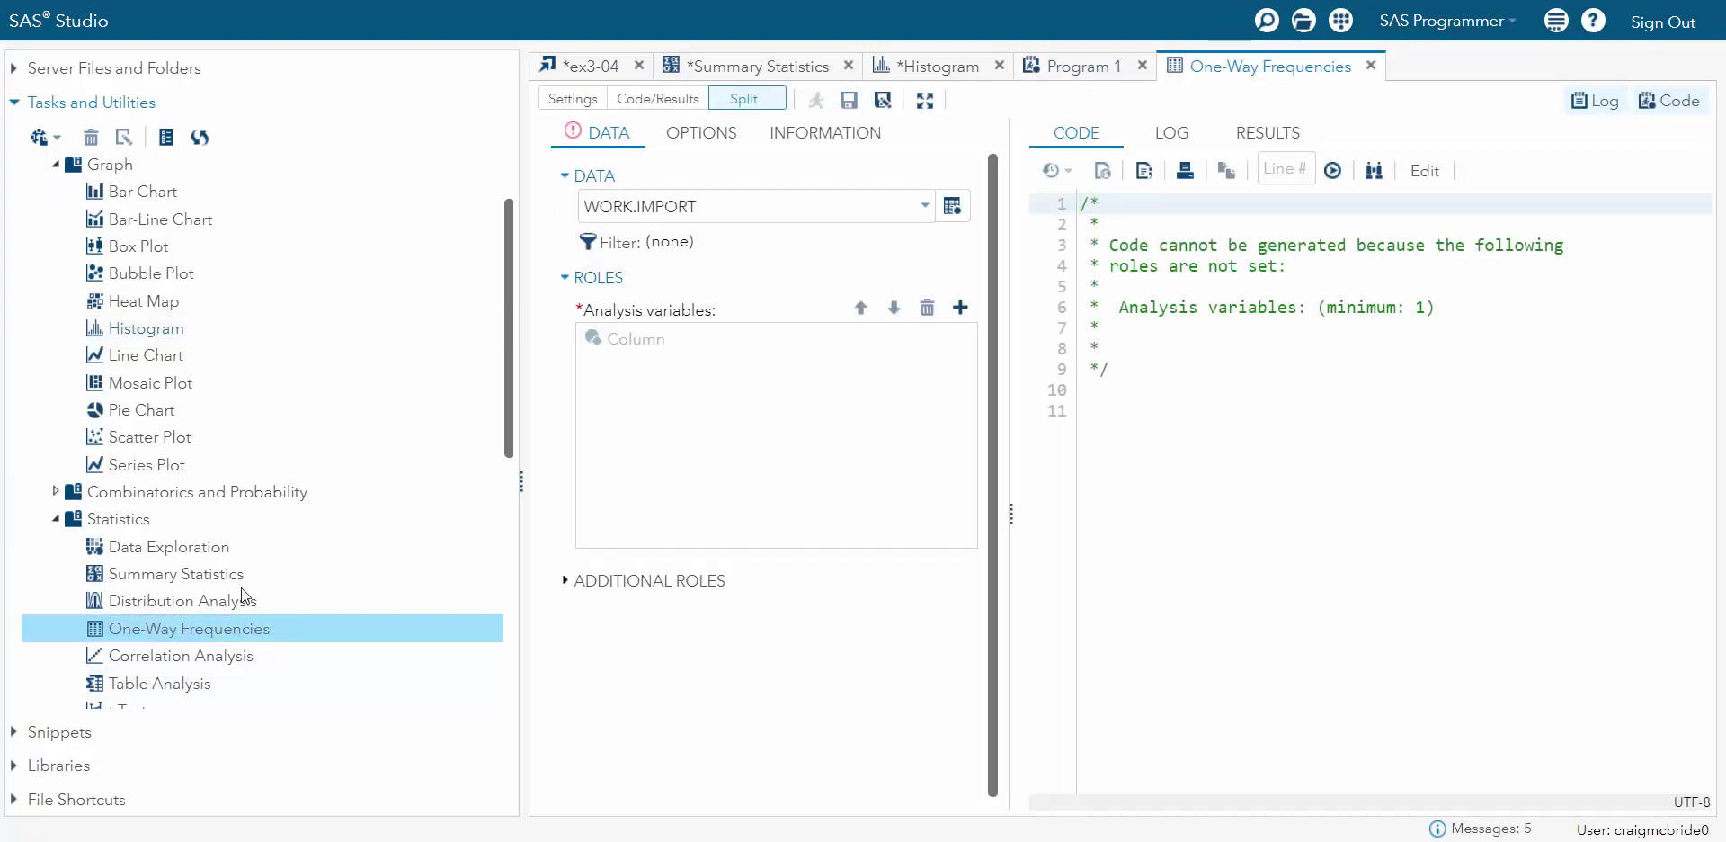
pyautogui.click(962, 309)
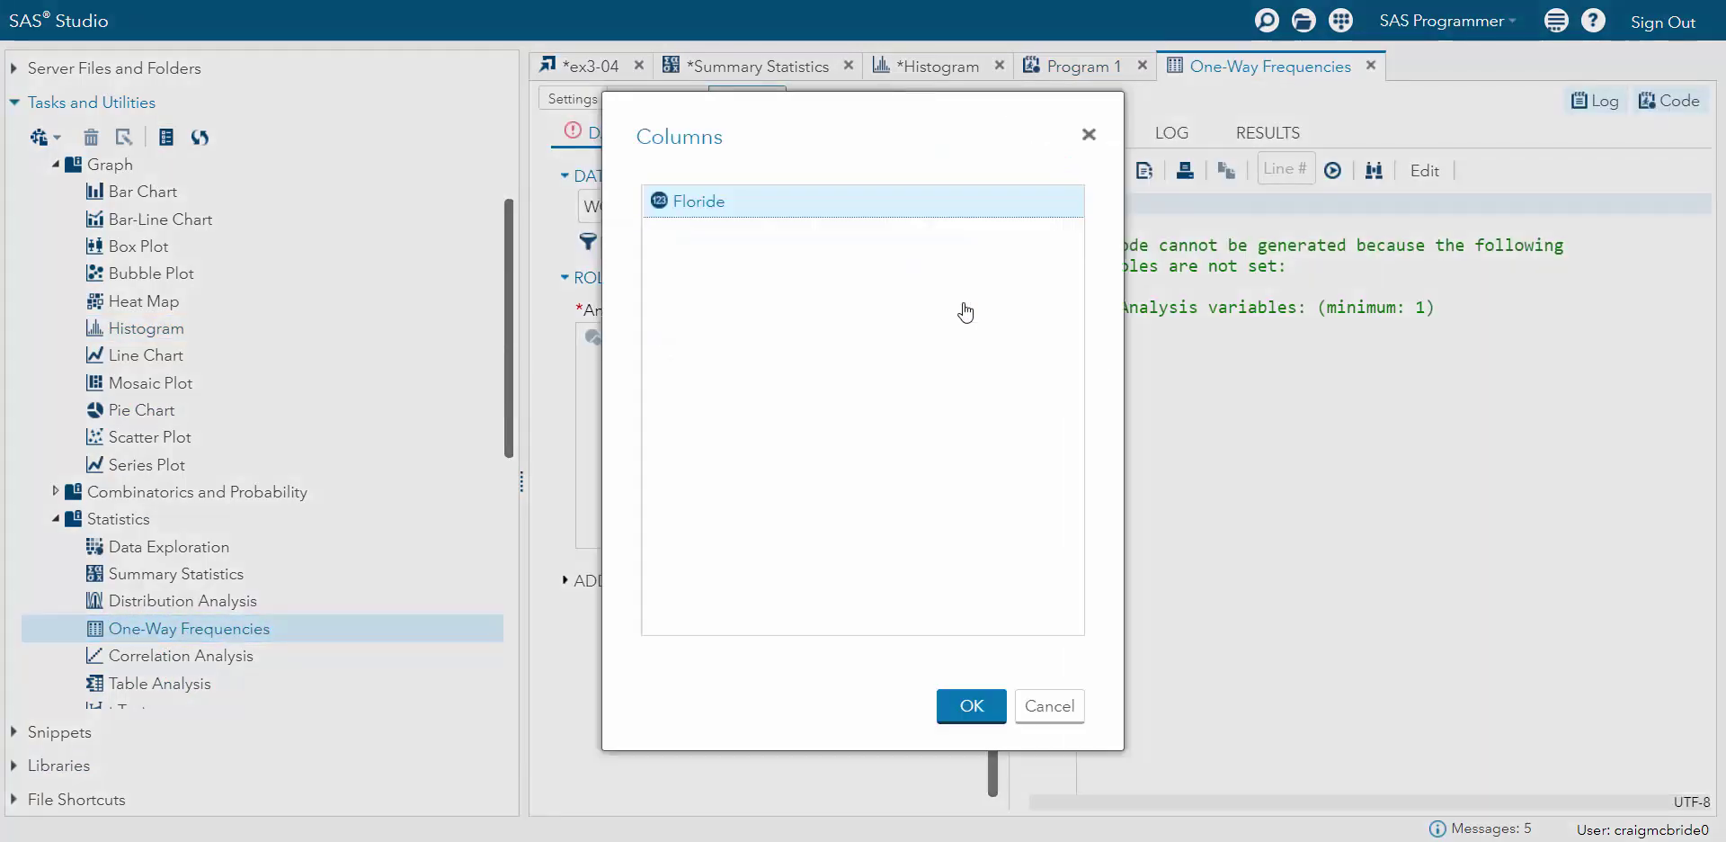
pyautogui.click(969, 711)
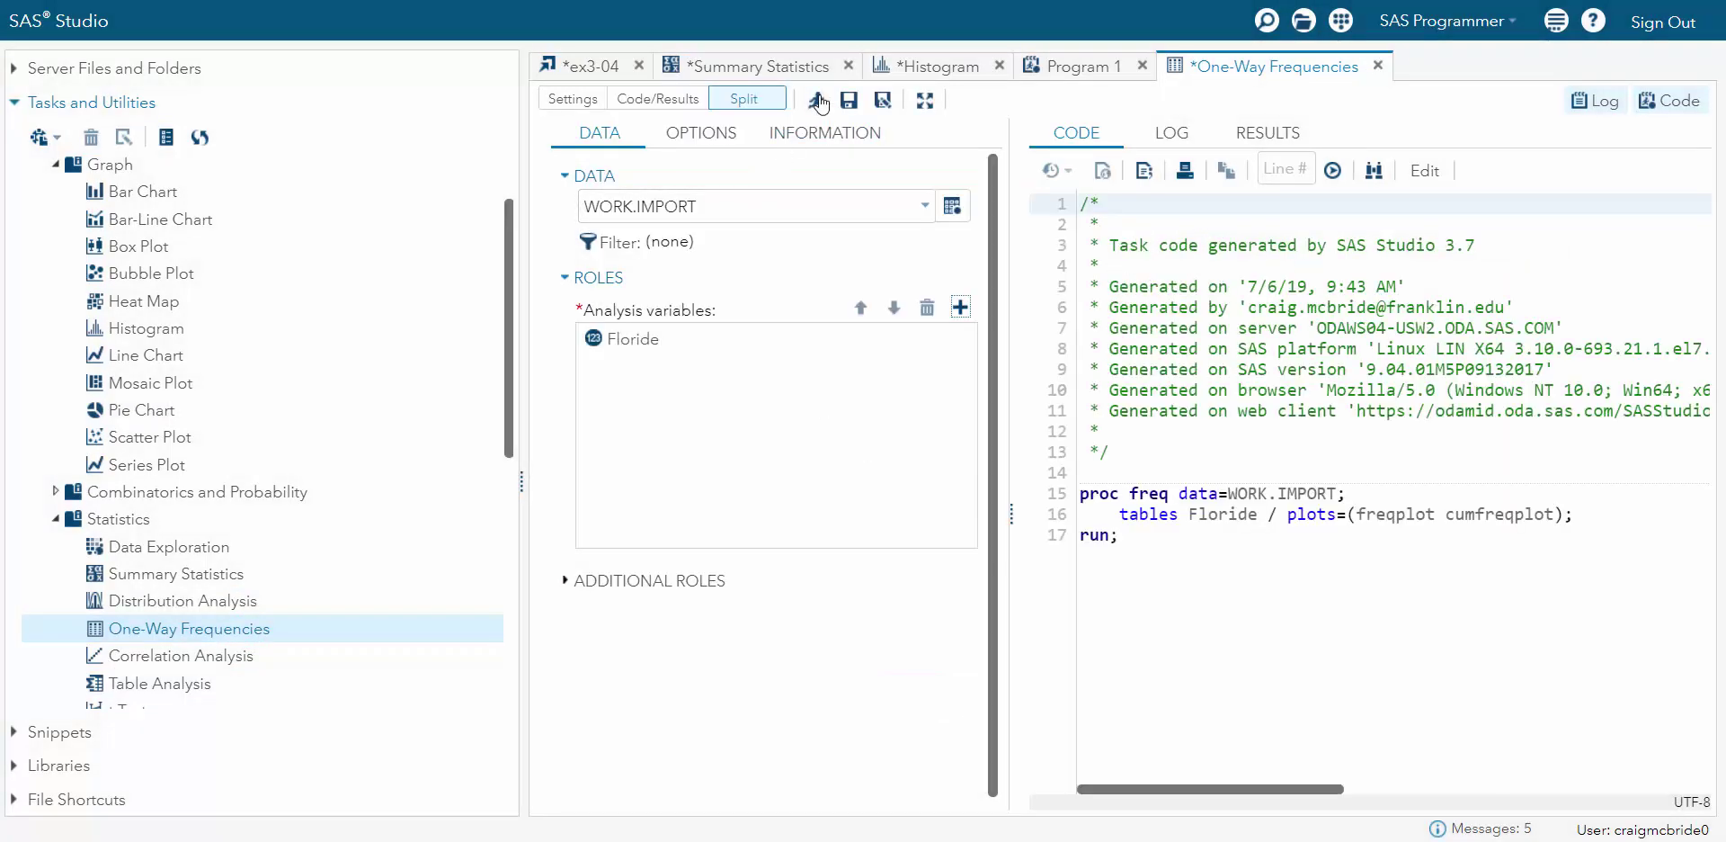
pyautogui.click(817, 101)
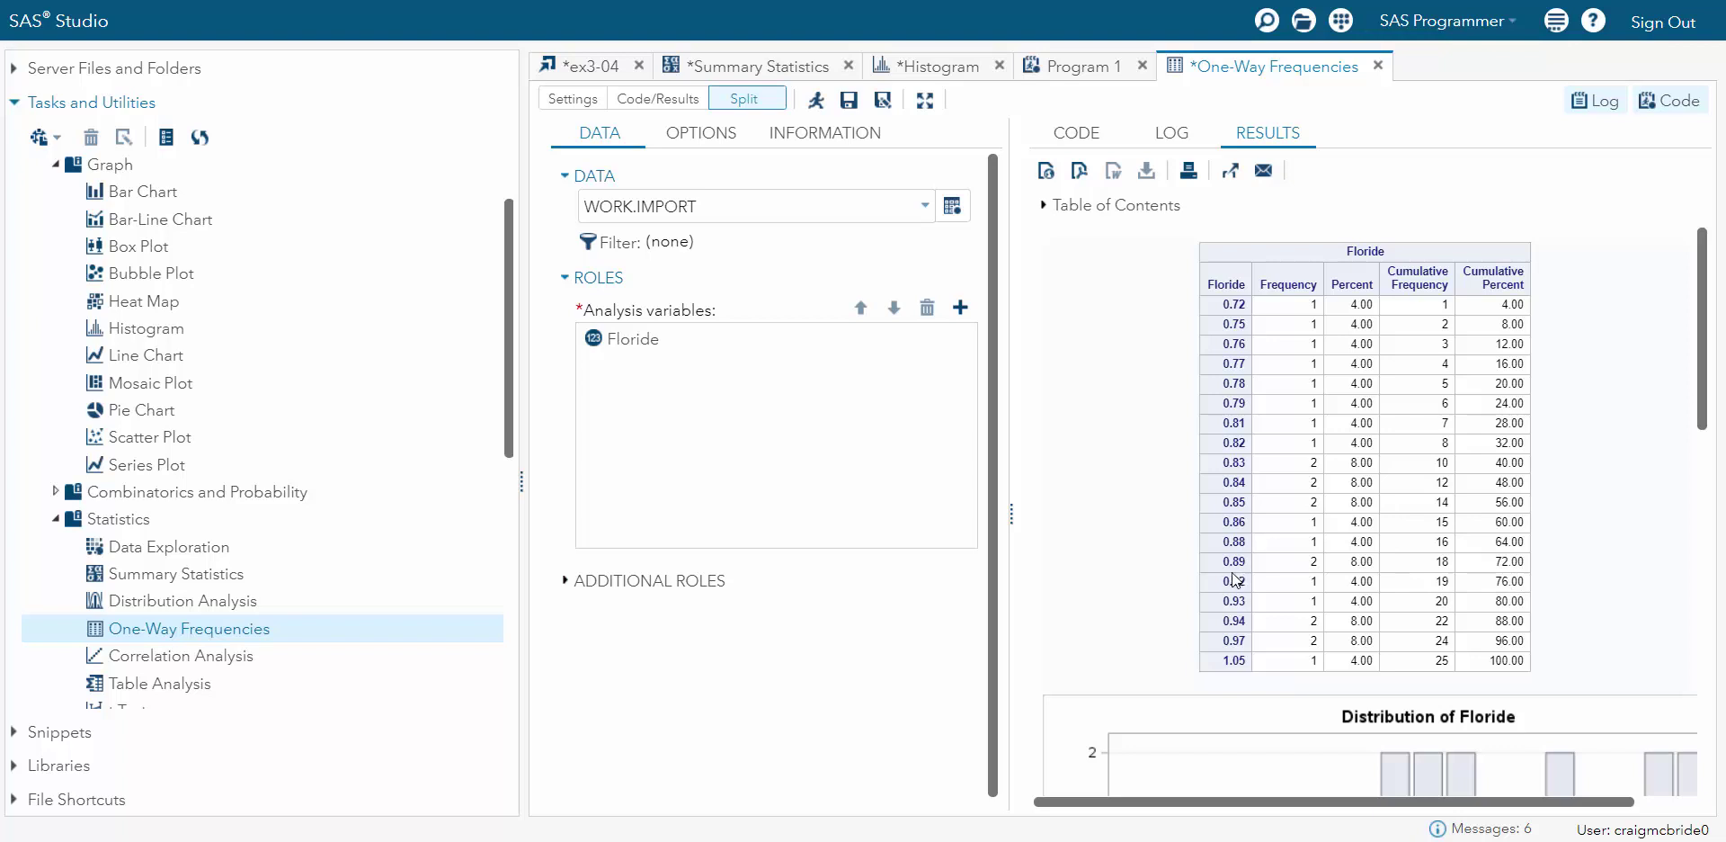
# Highlight the Floride table rows 0.92 through 1.05, including their cumulative percents
pyautogui.moveTo(1238, 583); pyautogui.dragTo(1526, 660)
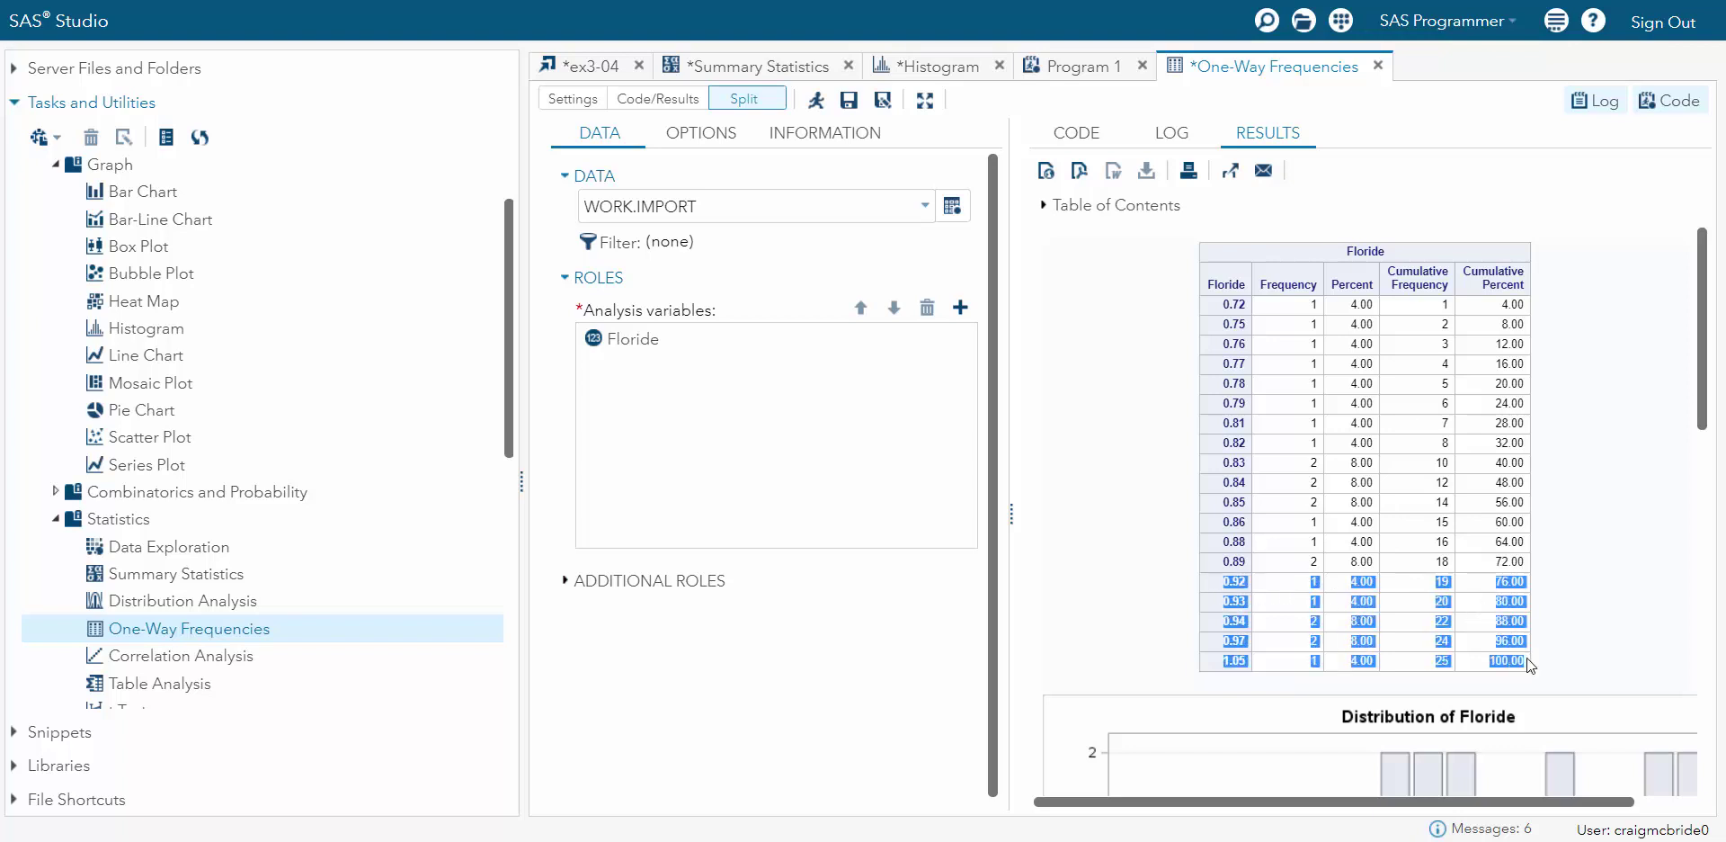